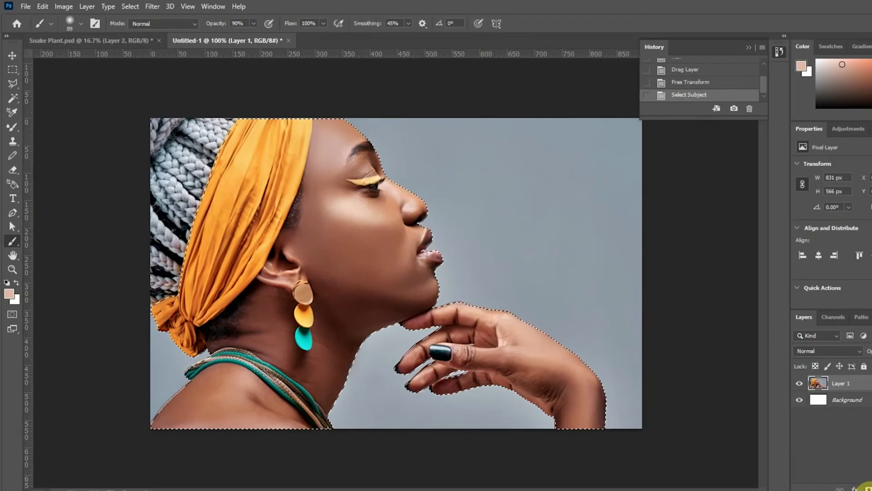
Mask Layer 1 to the active subject selection of the woman and hand
{"action": "left_click", "coordinate": [865, 486]}
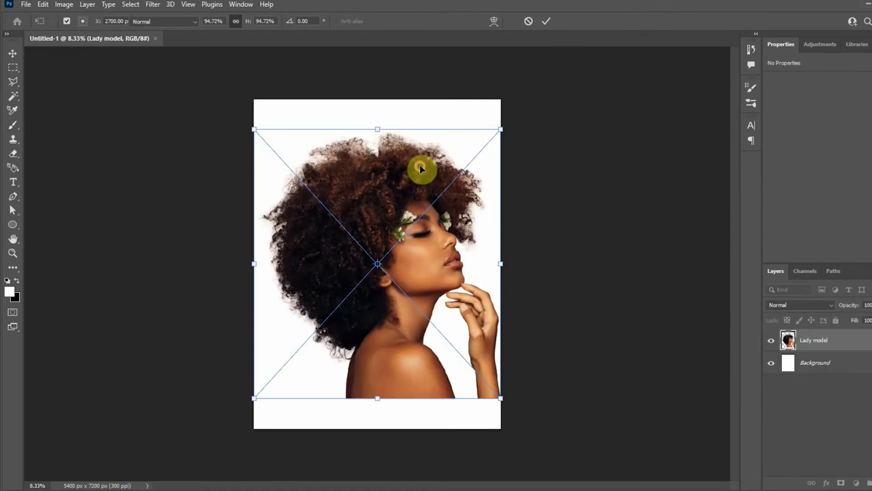
Commit the placed Lady model image and move it down to the canvas's bottom edge, at about X -192 px, Y 1316 px
{"action": "key", "text": "Return"}
{"action": "left_click", "coordinate": [12, 53]}
{"action": "left_click_drag", "start_coordinate": [376, 200], "coordinate": [368, 222]}
{"action": "left_click", "coordinate": [14, 225]}
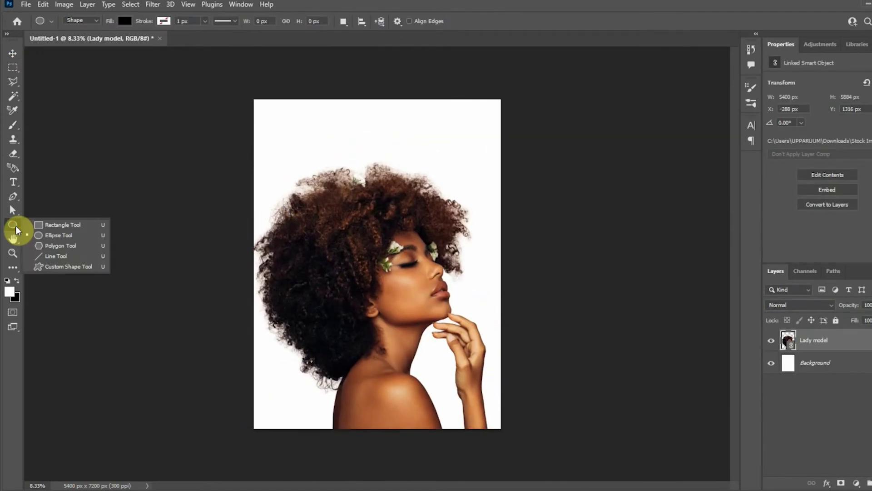
{"action": "left_click", "coordinate": [13, 124]}
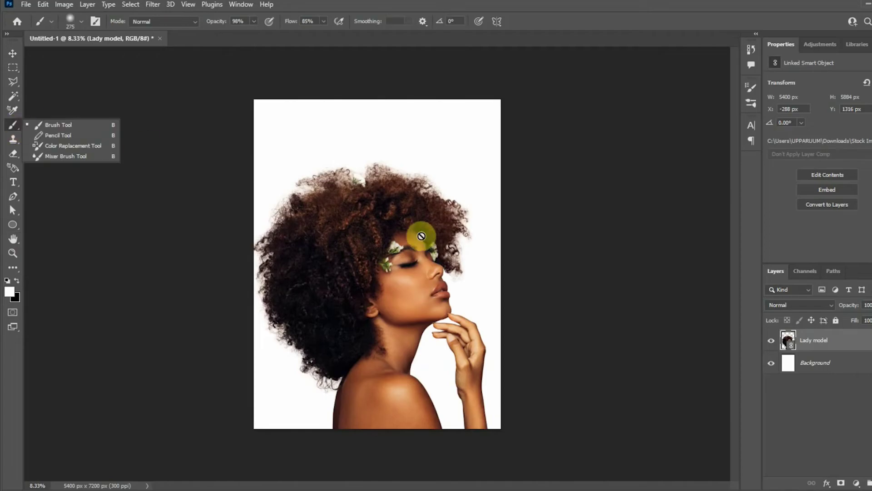
{"action": "left_click", "coordinate": [12, 53]}
{"action": "left_click_drag", "start_coordinate": [431, 226], "coordinate": [417, 232]}
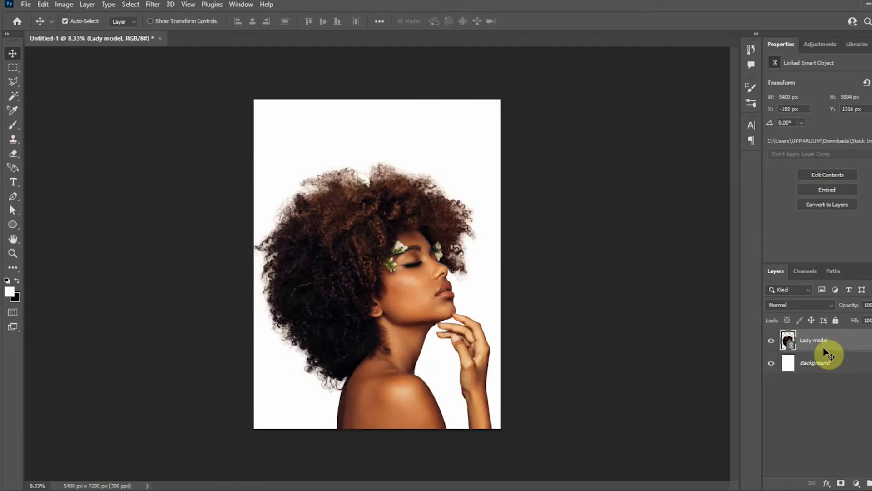
Convert the Background into a regular layer and add a radial Gradient Overlay effect to it
{"action": "left_click", "coordinate": [848, 363]}
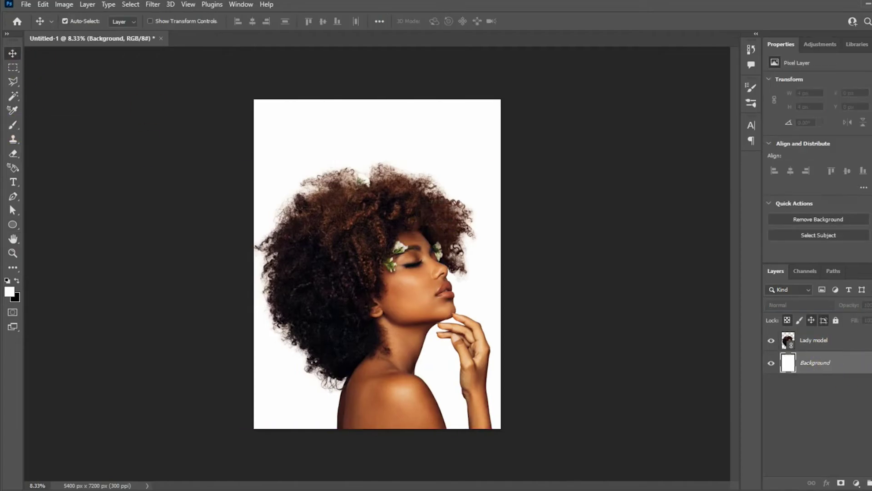
{"action": "double_click", "coordinate": [818, 366]}
{"action": "left_click", "coordinate": [826, 483]}
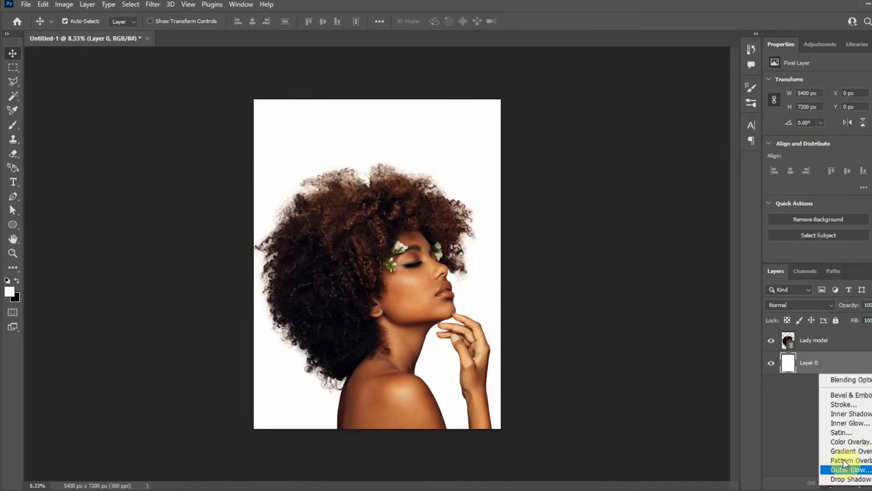
{"action": "left_click", "coordinate": [844, 468]}
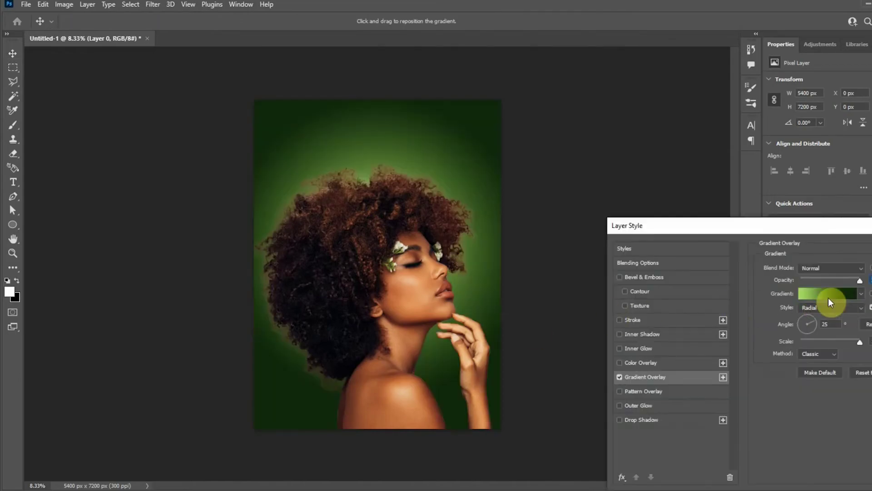
Change the overlay gradient's light green starting color stop to mid grey 838383
{"action": "left_click", "coordinate": [827, 298]}
{"action": "left_click", "coordinate": [692, 329]}
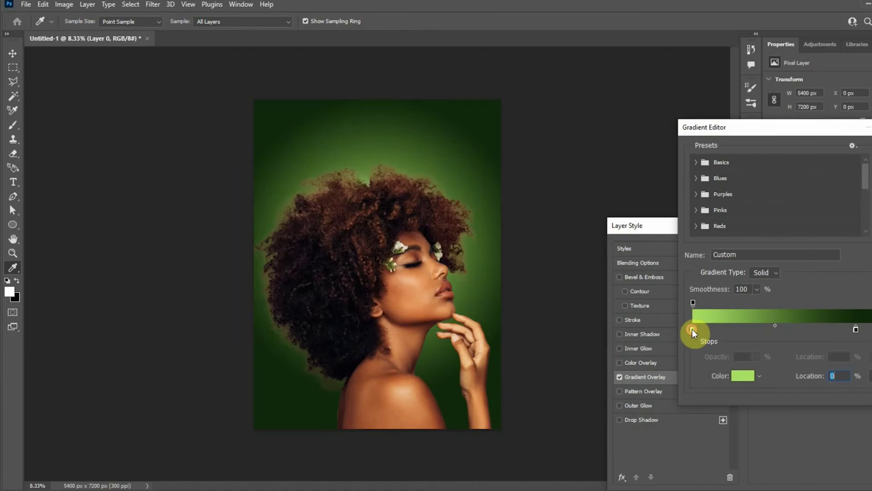
{"action": "double_click", "coordinate": [691, 328]}
{"action": "left_click_drag", "start_coordinate": [367, 271], "coordinate": [337, 267]}
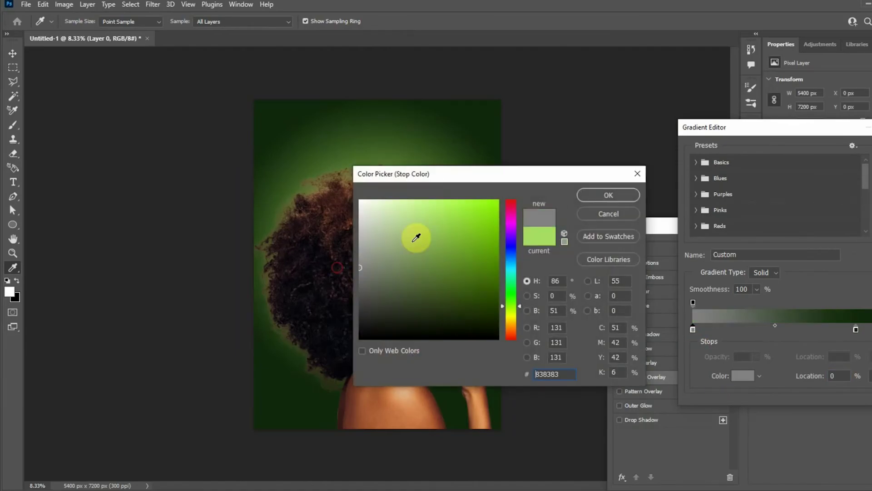
{"action": "left_click", "coordinate": [600, 195]}
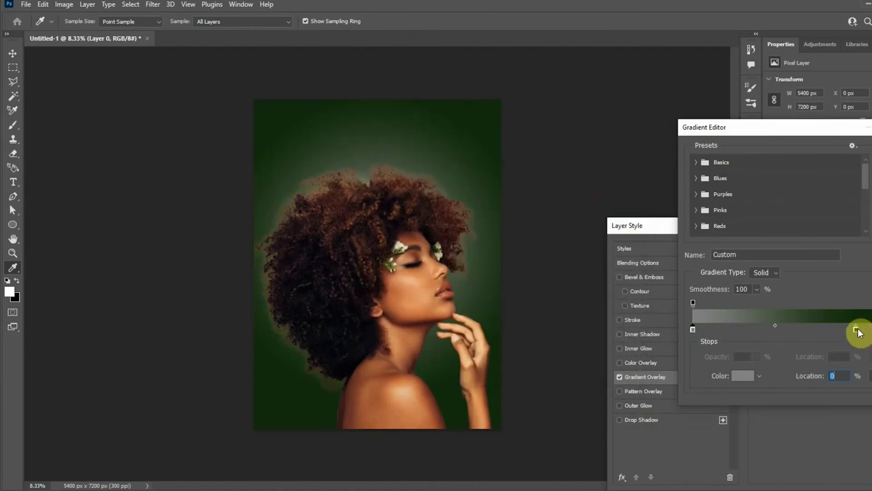
Set the overlay gradient's dark green end stop to dark grey 4d4d4d at location 100%, and apply the Gradient Overlay
{"action": "key", "text": "Delete"}
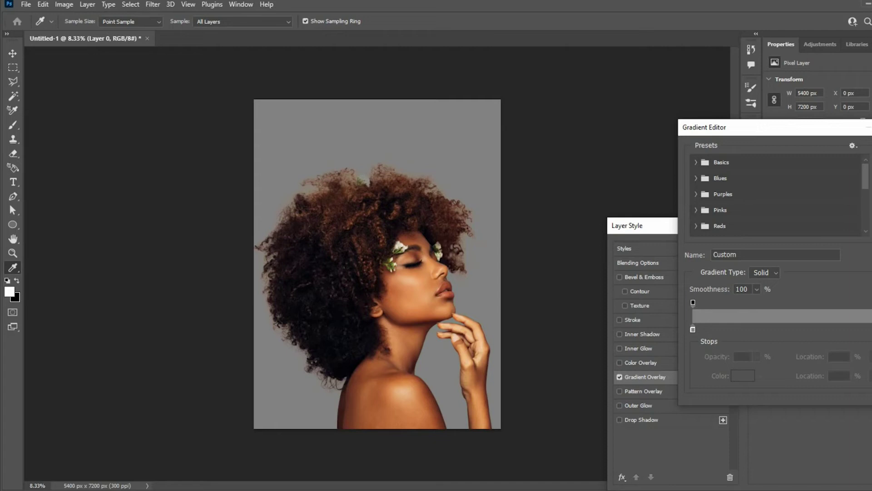
{"action": "key", "text": "ctrl+z"}
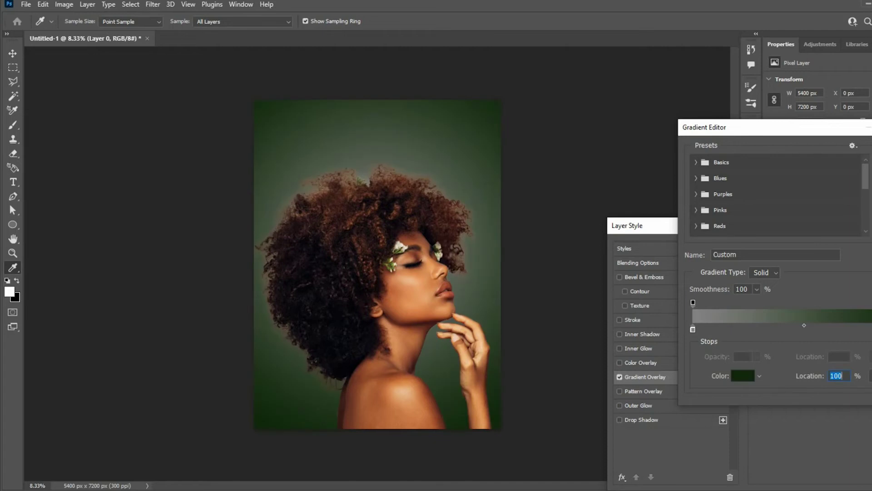
{"action": "double_click", "coordinate": [871, 329]}
{"action": "left_click_drag", "start_coordinate": [404, 306], "coordinate": [340, 291]}
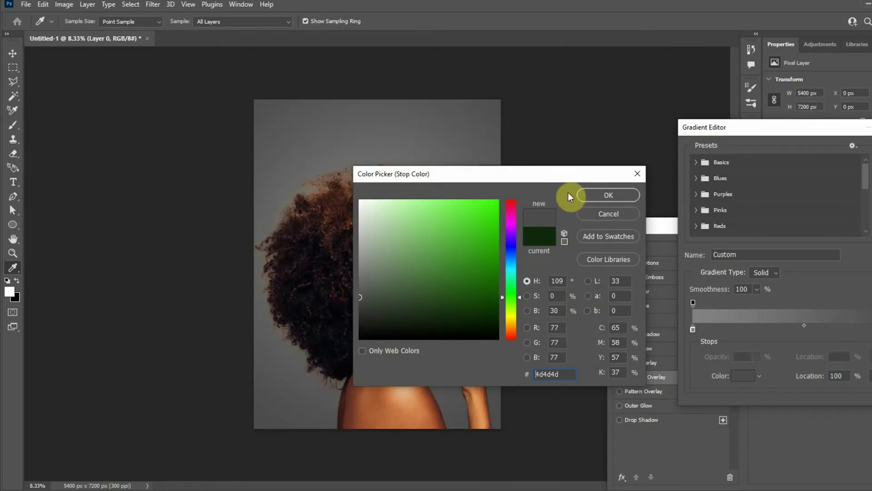
{"action": "left_click", "coordinate": [588, 195]}
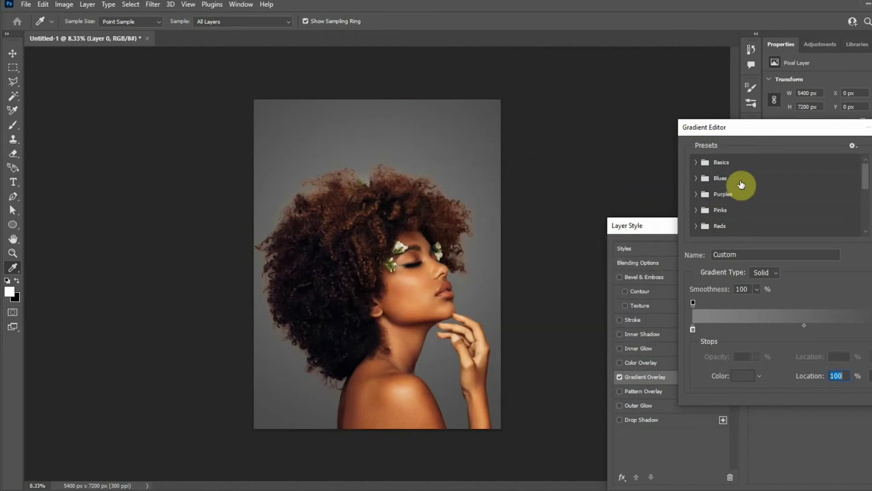
{"action": "key", "text": "Return"}
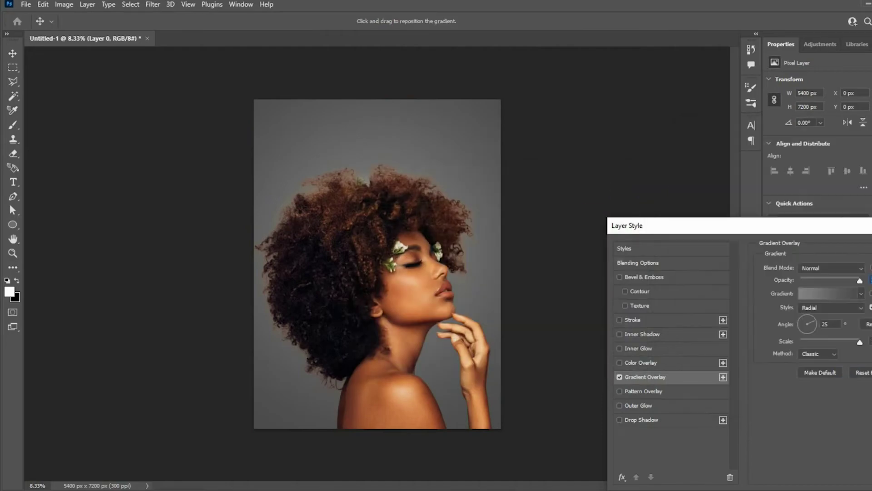
{"action": "key", "text": "Return"}
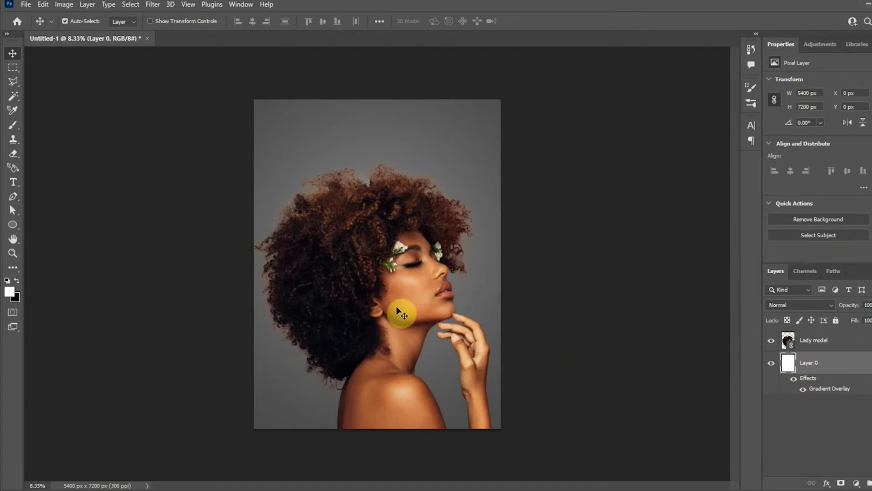
Set the Brush tool to black at 100% opacity and 100% flow, and add a layer mask to the Lady model layer
{"action": "left_click", "coordinate": [358, 289]}
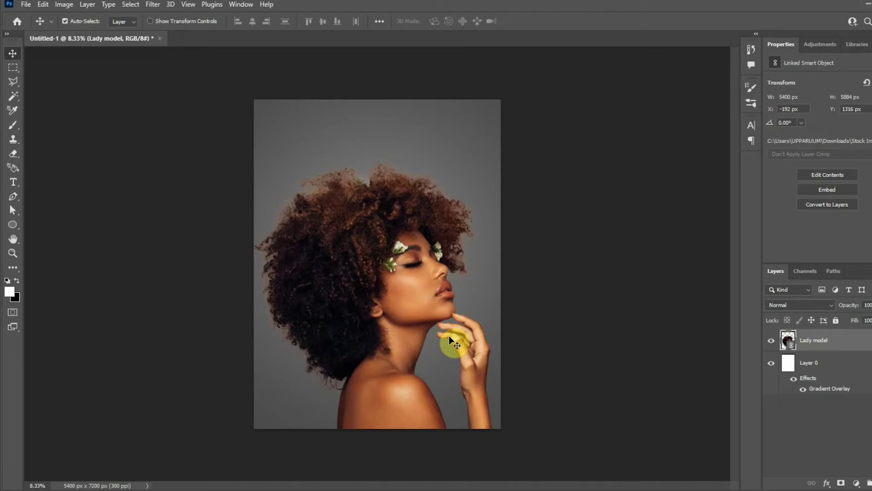
{"action": "left_click", "coordinate": [17, 280]}
{"action": "left_click", "coordinate": [14, 126]}
{"action": "left_click", "coordinate": [253, 21]}
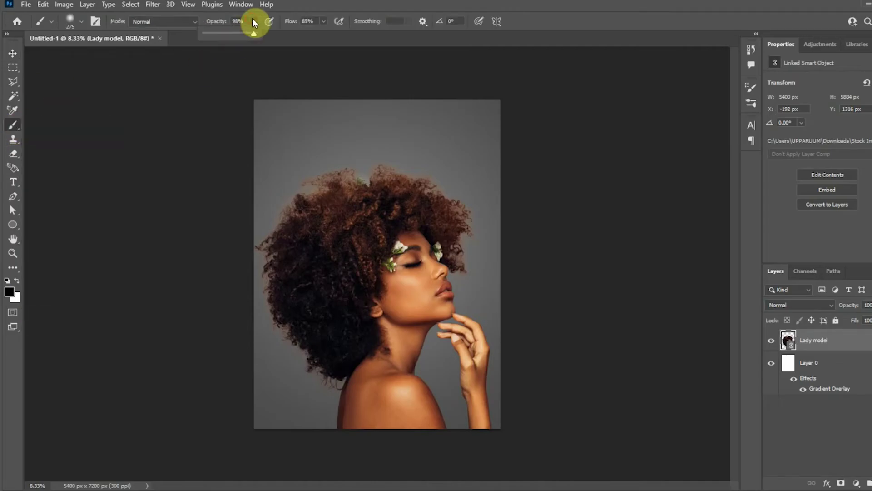
{"action": "left_click_drag", "start_coordinate": [255, 34], "coordinate": [276, 34]}
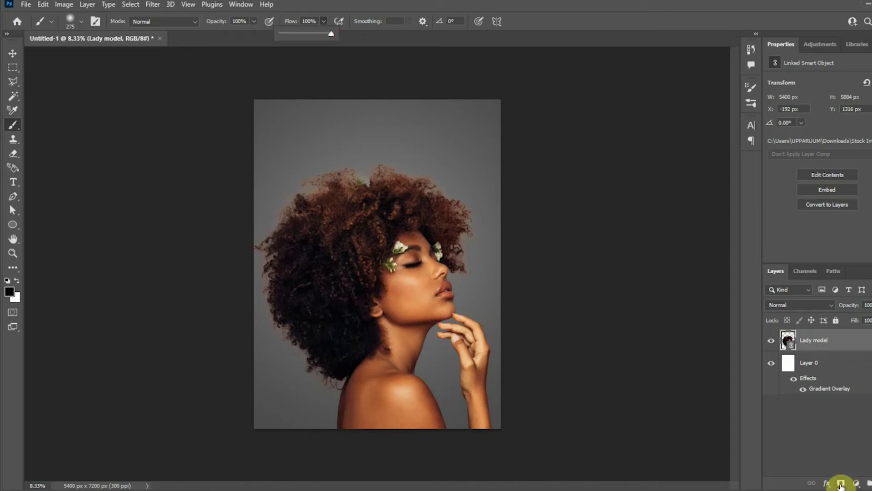
{"action": "left_click", "coordinate": [840, 484]}
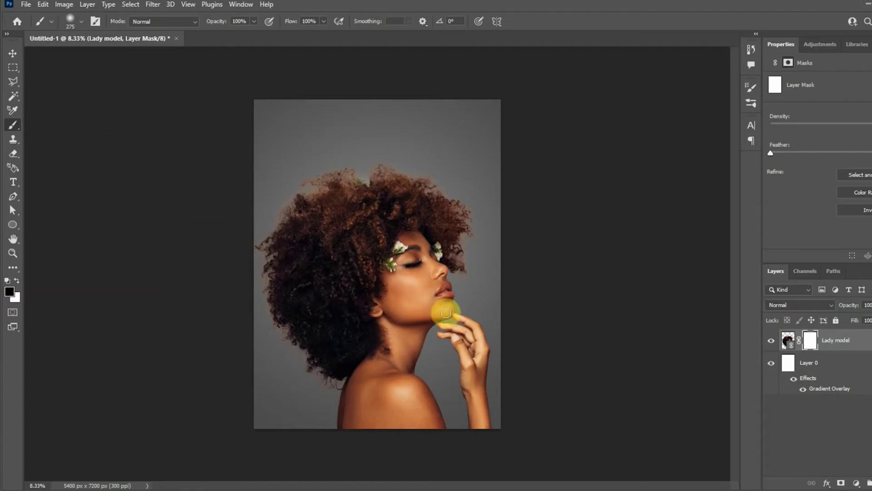
Hide a soft-edged vertical stripe of the face with black on the mask, and paint it back with white
{"action": "mouse_move", "coordinate": [415, 268]}
{"action": "left_mouse_down"}
{"action": "mouse_move", "coordinate": [418, 322]}
{"action": "mouse_move", "coordinate": [418, 250]}
{"action": "left_mouse_up"}
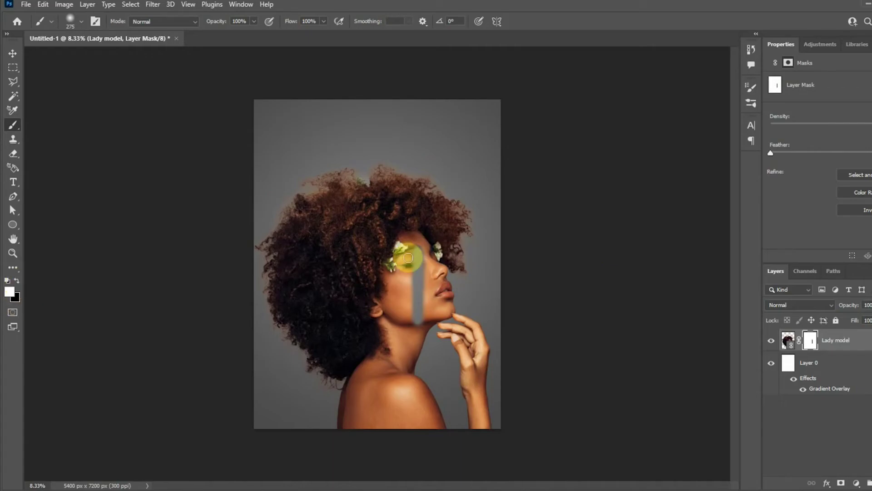
{"action": "left_click_drag", "start_coordinate": [417, 244], "coordinate": [420, 279]}
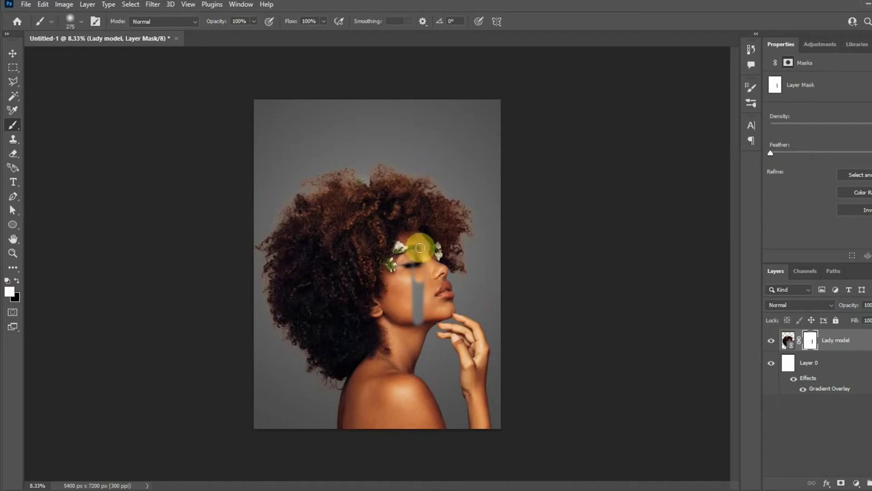
{"action": "mouse_move", "coordinate": [420, 247]}
{"action": "left_mouse_down"}
{"action": "mouse_move", "coordinate": [425, 316]}
{"action": "mouse_move", "coordinate": [420, 250]}
{"action": "mouse_move", "coordinate": [409, 306]}
{"action": "mouse_move", "coordinate": [412, 267]}
{"action": "mouse_move", "coordinate": [413, 313]}
{"action": "mouse_move", "coordinate": [424, 321]}
{"action": "mouse_move", "coordinate": [406, 321]}
{"action": "mouse_move", "coordinate": [424, 319]}
{"action": "mouse_move", "coordinate": [409, 257]}
{"action": "mouse_move", "coordinate": [412, 298]}
{"action": "mouse_move", "coordinate": [422, 270]}
{"action": "mouse_move", "coordinate": [463, 304]}
{"action": "left_mouse_up"}
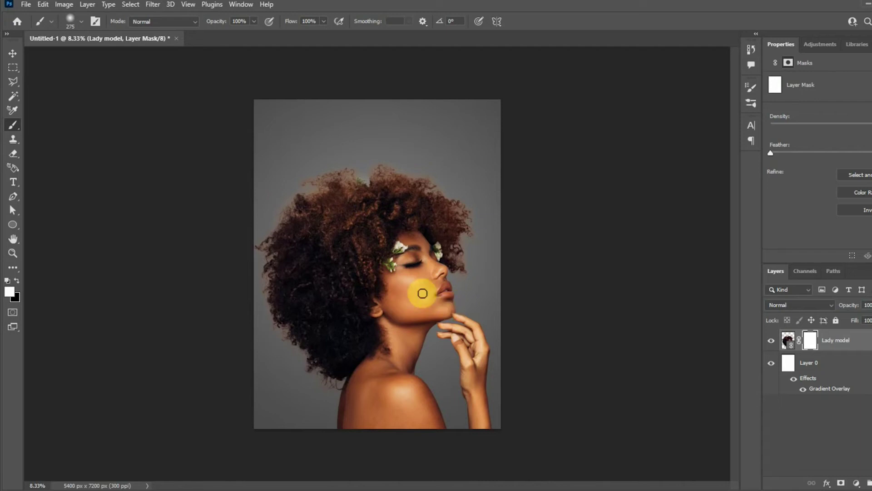
Set the brush hardness to 100%, hide a hard-edged vertical stripe of the face with black, and restore it with white
{"action": "right_click", "coordinate": [422, 295]}
{"action": "left_click_drag", "start_coordinate": [463, 331], "coordinate": [537, 323]}
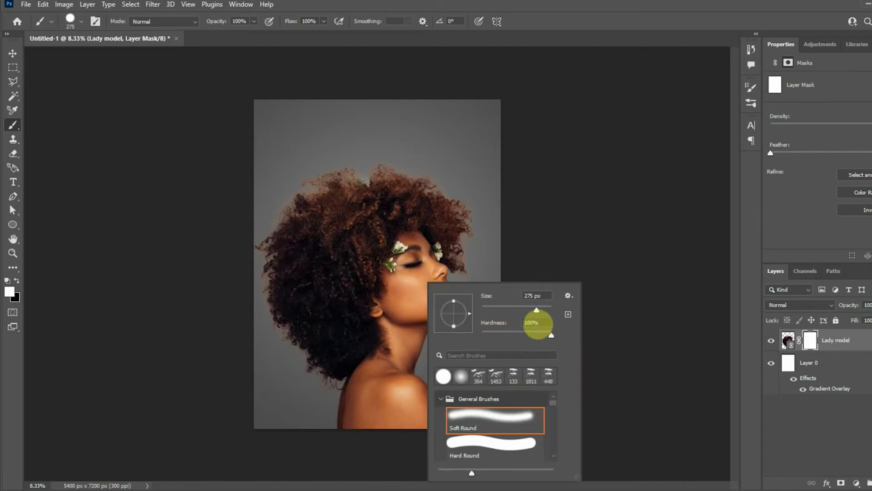
{"action": "left_click", "coordinate": [17, 282]}
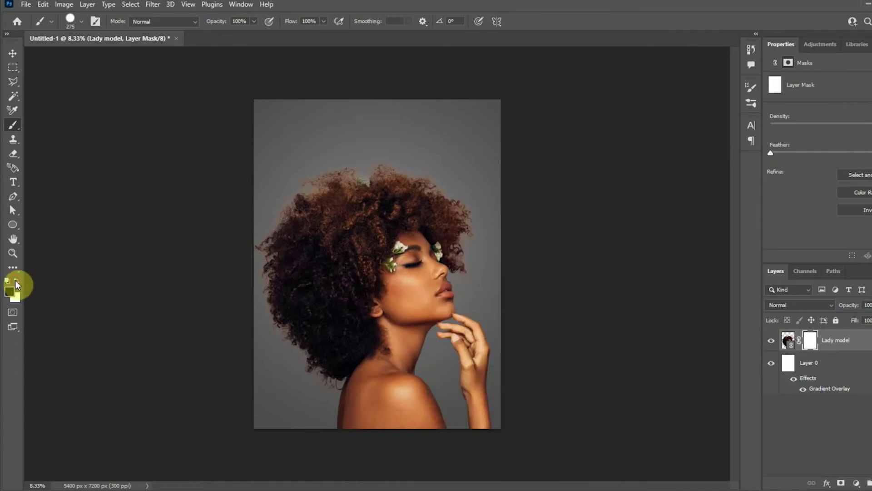
{"action": "left_click_drag", "start_coordinate": [418, 239], "coordinate": [418, 322]}
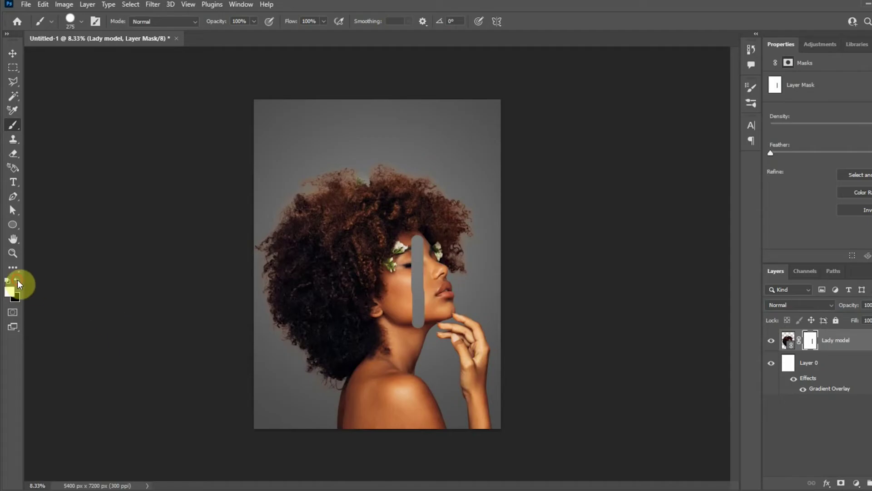
{"action": "mouse_move", "coordinate": [424, 331]}
{"action": "left_mouse_down"}
{"action": "mouse_move", "coordinate": [419, 221]}
{"action": "mouse_move", "coordinate": [413, 267]}
{"action": "mouse_move", "coordinate": [412, 228]}
{"action": "mouse_move", "coordinate": [415, 314]}
{"action": "left_mouse_up"}
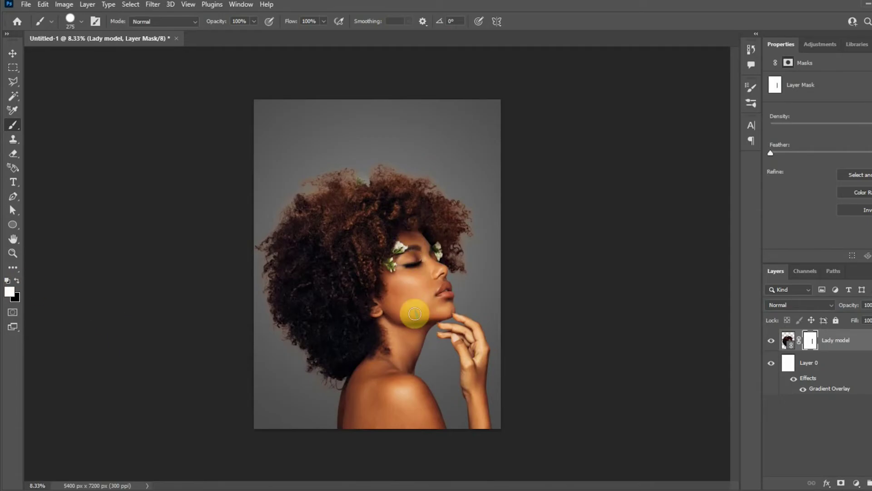
Lower the brush hardness to its minimum, set opacity to 40% and flow to 38%, and make black the foreground color
{"action": "right_click", "coordinate": [415, 271]}
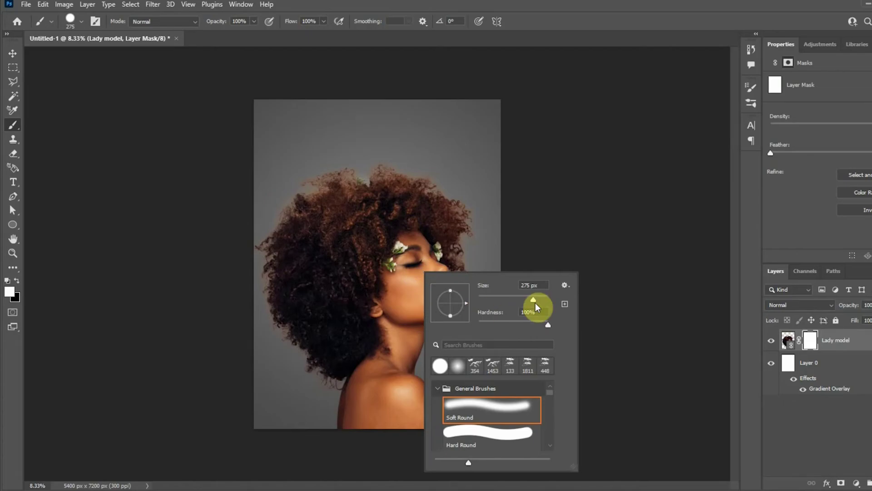
{"action": "left_click_drag", "start_coordinate": [548, 324], "coordinate": [478, 325]}
{"action": "left_click", "coordinate": [254, 22]}
{"action": "left_click_drag", "start_coordinate": [253, 36], "coordinate": [226, 35]}
{"action": "left_click", "coordinate": [323, 22]}
{"action": "left_click_drag", "start_coordinate": [322, 35], "coordinate": [250, 35]}
{"action": "left_click", "coordinate": [414, 250]}
{"action": "left_click", "coordinate": [254, 21]}
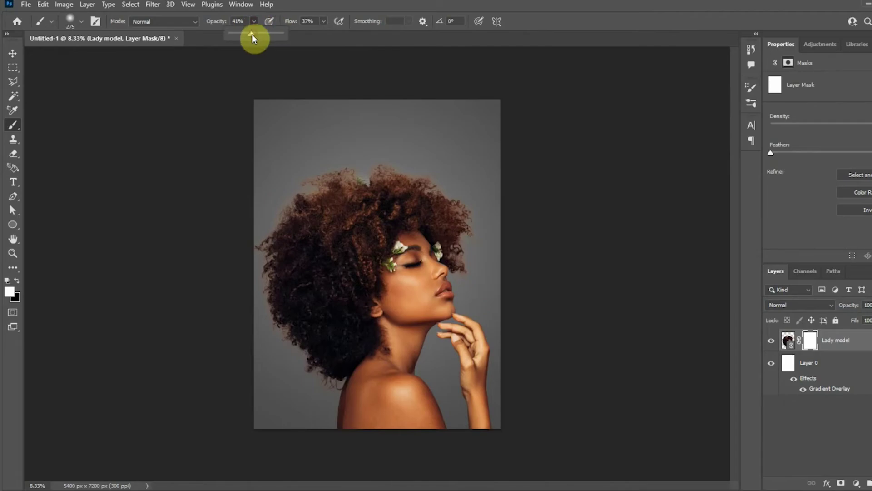
{"action": "left_click", "coordinate": [323, 22]}
{"action": "left_click", "coordinate": [17, 280]}
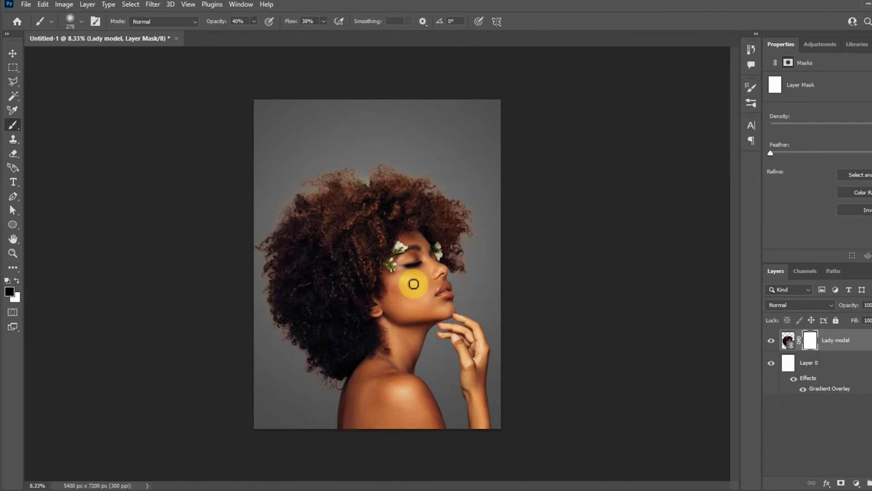
Partly fade the cheek on the Lady model mask, and enlarge the brush to 2165 px to fade the lower face
{"action": "left_click_drag", "start_coordinate": [410, 282], "coordinate": [399, 306]}
{"action": "right_click", "coordinate": [422, 297]}
{"action": "left_click_drag", "start_coordinate": [535, 324], "coordinate": [546, 323]}
{"action": "left_click", "coordinate": [413, 291]}
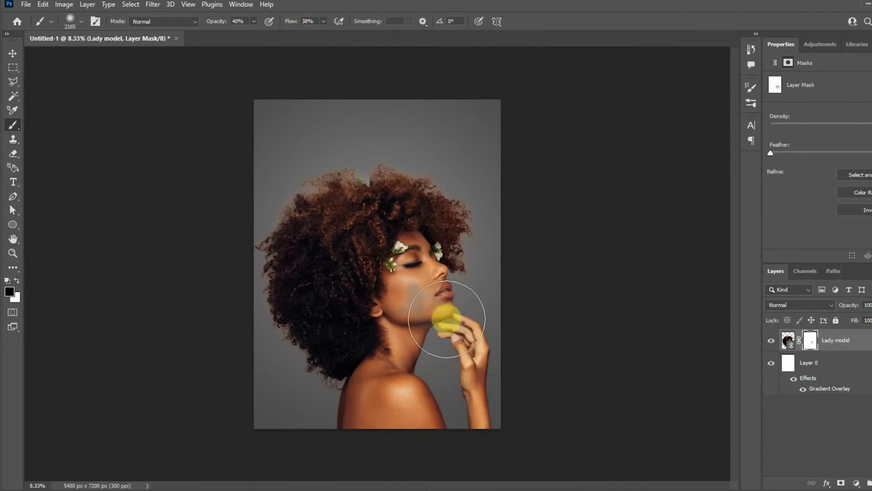
{"action": "mouse_move", "coordinate": [446, 317]}
{"action": "left_mouse_down"}
{"action": "mouse_move", "coordinate": [425, 306]}
{"action": "mouse_move", "coordinate": [434, 302]}
{"action": "mouse_move", "coordinate": [450, 336]}
{"action": "mouse_move", "coordinate": [446, 306]}
{"action": "mouse_move", "coordinate": [440, 312]}
{"action": "left_mouse_up"}
Raise the brush opacity to 85% and mask out the face, finishing in front of the forehead with a 143 px brush
{"action": "left_click", "coordinate": [254, 21]}
{"action": "left_click_drag", "start_coordinate": [254, 35], "coordinate": [278, 34]}
{"action": "left_click", "coordinate": [424, 286]}
{"action": "left_click_drag", "start_coordinate": [434, 264], "coordinate": [444, 240]}
{"action": "right_click", "coordinate": [441, 266]}
{"action": "left_click_drag", "start_coordinate": [563, 293], "coordinate": [542, 293]}
{"action": "mouse_move", "coordinate": [437, 245]}
{"action": "left_mouse_down"}
{"action": "mouse_move", "coordinate": [459, 244]}
{"action": "mouse_move", "coordinate": [450, 254]}
{"action": "left_mouse_up"}
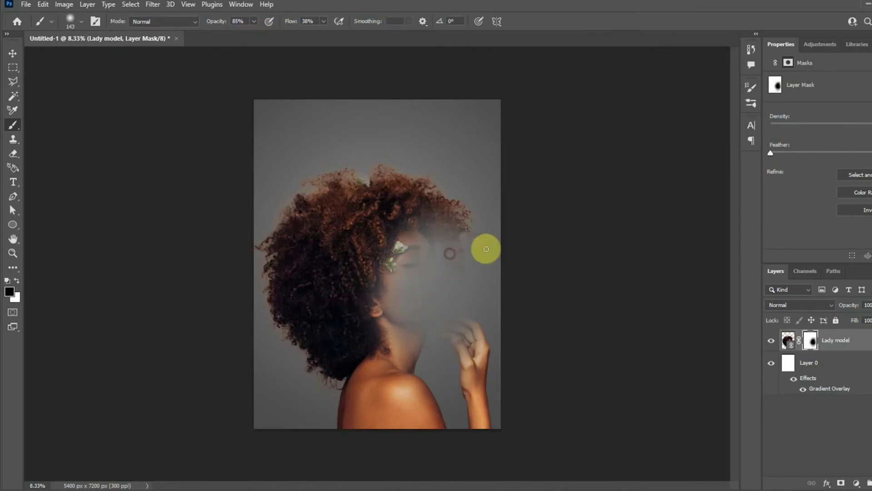
Restore the eye and brow on the mask with white, using a 480 px brush
{"action": "left_click", "coordinate": [16, 280]}
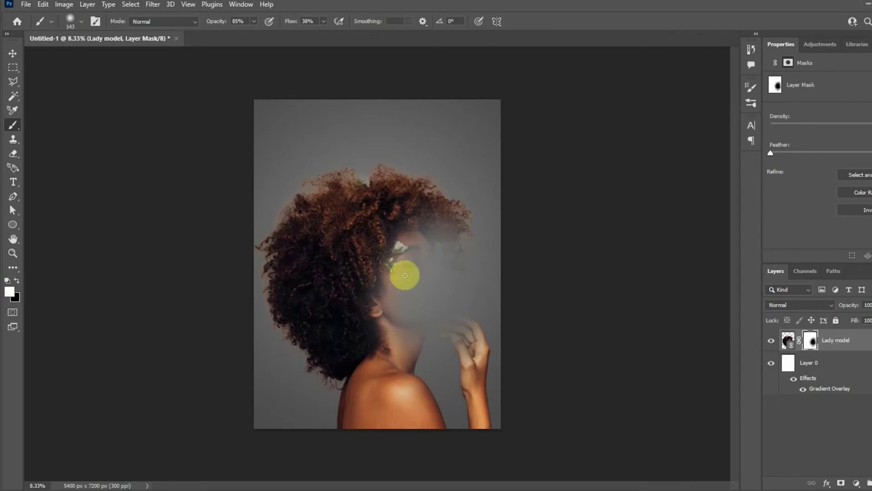
{"action": "right_click", "coordinate": [406, 247]}
{"action": "left_click_drag", "start_coordinate": [505, 272], "coordinate": [525, 274]}
{"action": "mouse_move", "coordinate": [407, 246]}
{"action": "left_mouse_down"}
{"action": "mouse_move", "coordinate": [405, 260]}
{"action": "mouse_move", "coordinate": [415, 244]}
{"action": "left_mouse_up"}
Lower the brush opacity to 34% and partially restore the nose, cheek and front hair on the mask
{"action": "left_click", "coordinate": [254, 21]}
{"action": "left_click_drag", "start_coordinate": [254, 37], "coordinate": [227, 35]}
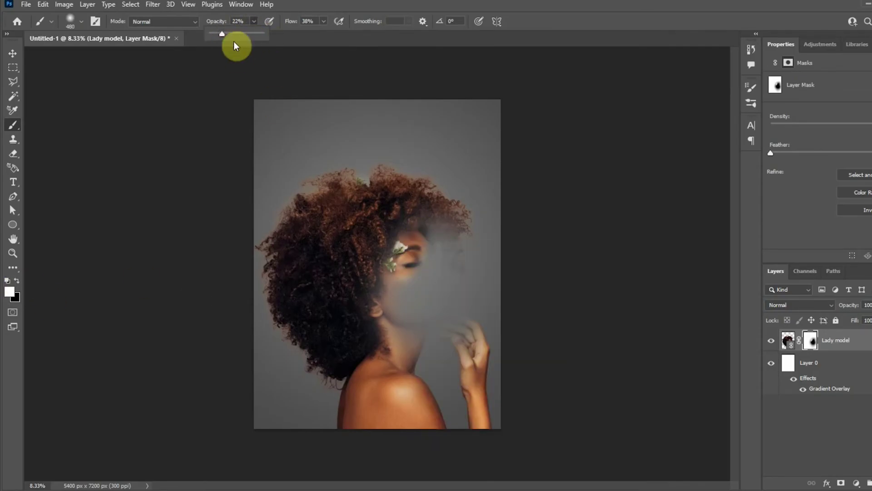
{"action": "mouse_move", "coordinate": [437, 219]}
{"action": "left_mouse_down"}
{"action": "mouse_move", "coordinate": [409, 263]}
{"action": "mouse_move", "coordinate": [419, 280]}
{"action": "mouse_move", "coordinate": [384, 278]}
{"action": "mouse_move", "coordinate": [418, 281]}
{"action": "mouse_move", "coordinate": [386, 283]}
{"action": "mouse_move", "coordinate": [415, 263]}
{"action": "mouse_move", "coordinate": [398, 305]}
{"action": "mouse_move", "coordinate": [428, 280]}
{"action": "mouse_move", "coordinate": [446, 235]}
{"action": "mouse_move", "coordinate": [440, 275]}
{"action": "mouse_move", "coordinate": [438, 218]}
{"action": "mouse_move", "coordinate": [465, 275]}
{"action": "mouse_move", "coordinate": [453, 215]}
{"action": "left_mouse_up"}
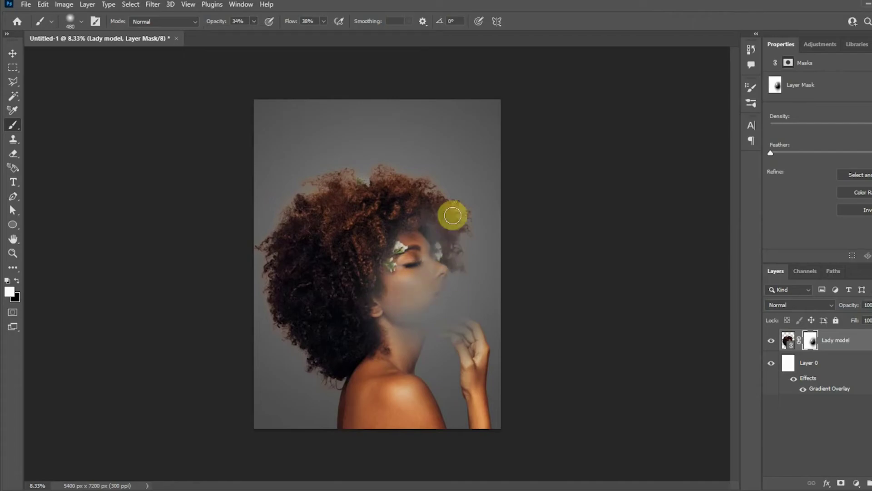
Revert the document to its Place Linked Smart Object history state
{"action": "left_click", "coordinate": [750, 49]}
{"action": "left_click_drag", "start_coordinate": [734, 88], "coordinate": [740, 61]}
{"action": "left_click", "coordinate": [690, 69]}
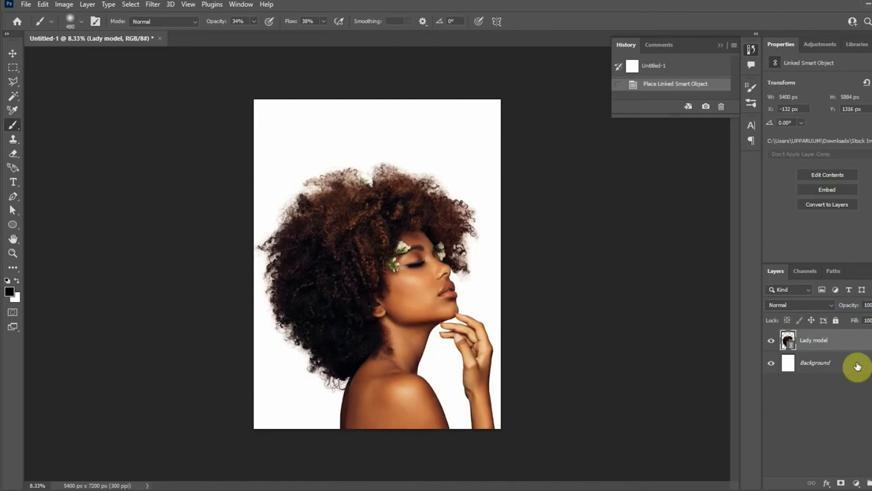
Convert the locked Background to a regular layer and apply a radial grey Gradient Overlay to it
{"action": "left_click", "coordinate": [857, 365]}
{"action": "left_click", "coordinate": [827, 482]}
{"action": "left_click", "coordinate": [848, 452]}
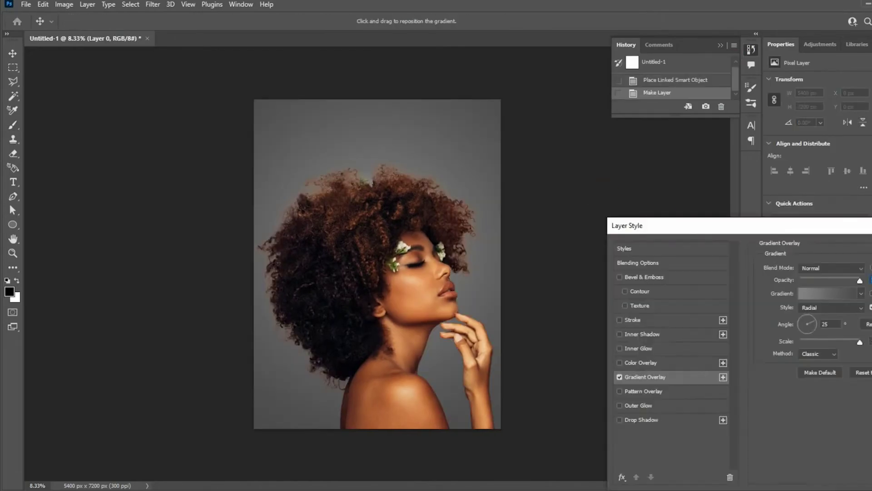
{"action": "key", "text": "Return"}
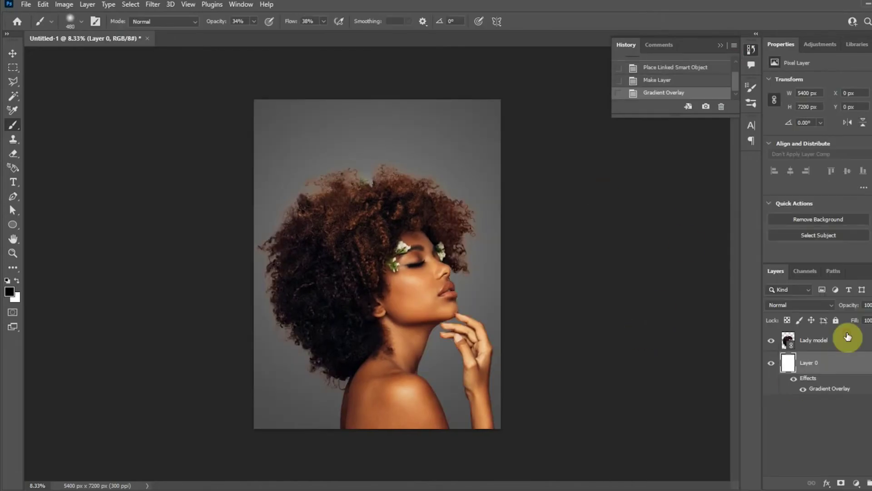
On the Lady model layer, start a Pen tool path at the nose tip and trace up the nose bridge
{"action": "left_click", "coordinate": [845, 339]}
{"action": "left_click", "coordinate": [13, 198]}
{"action": "left_click", "coordinate": [56, 196]}
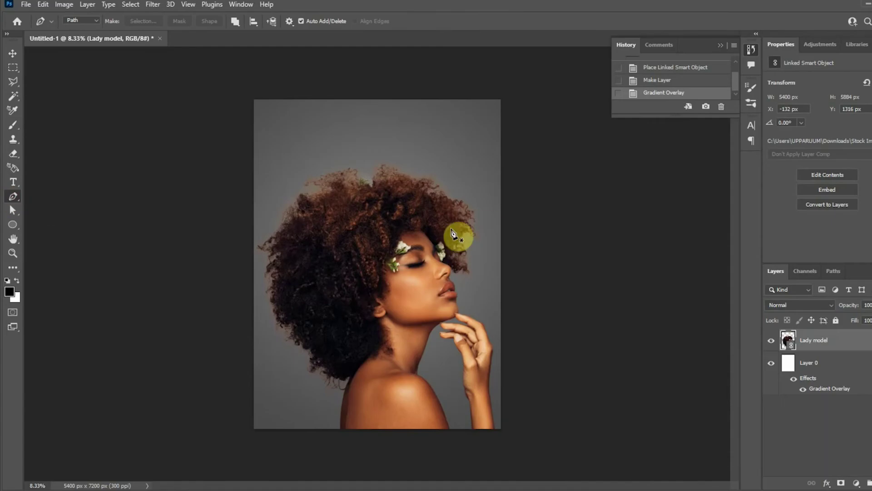
{"action": "key", "text": "ctrl+plus"}
{"action": "key", "text": "ctrl+plus"}
{"action": "key", "text": "ctrl+plus"}
{"action": "key", "text": "ctrl+plus"}
{"action": "scroll", "coordinate": [559, 296], "scroll_direction": "up", "scroll_amount": 1}
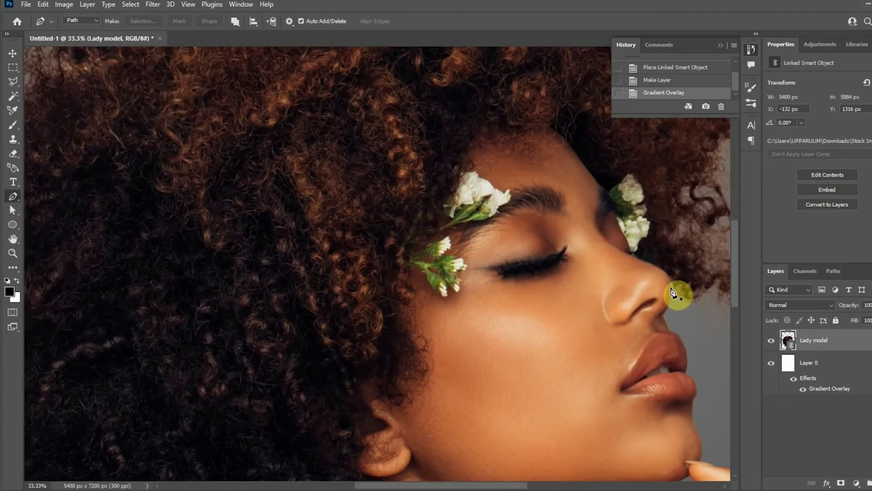
{"action": "left_click", "coordinate": [679, 295]}
{"action": "scroll", "coordinate": [681, 326], "scroll_direction": "up", "scroll_amount": 2}
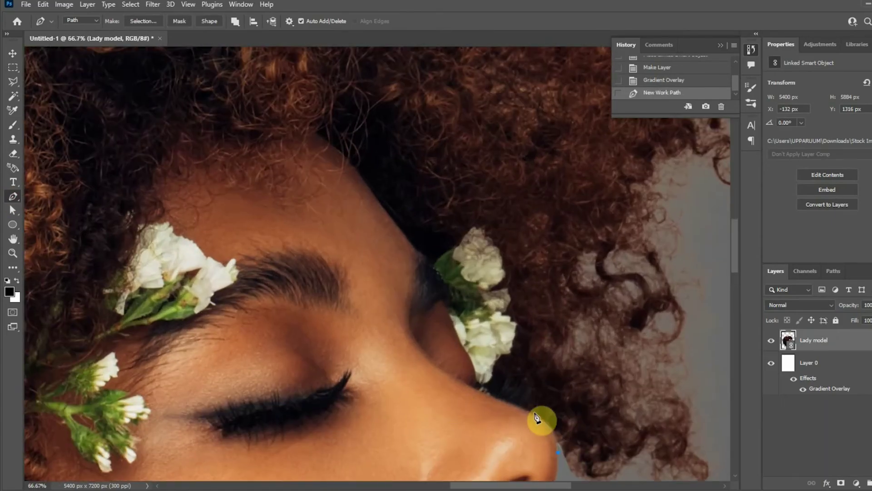
{"action": "left_click_drag", "start_coordinate": [535, 415], "coordinate": [507, 399]}
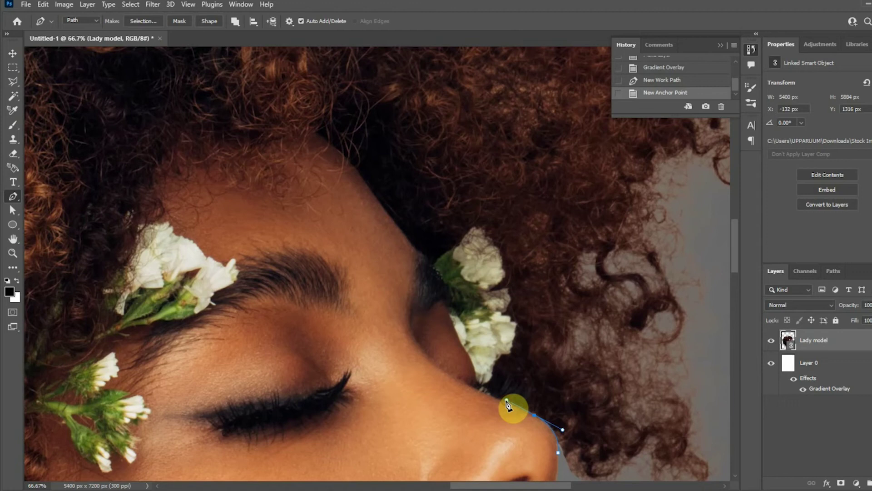
{"action": "left_click", "coordinate": [479, 389]}
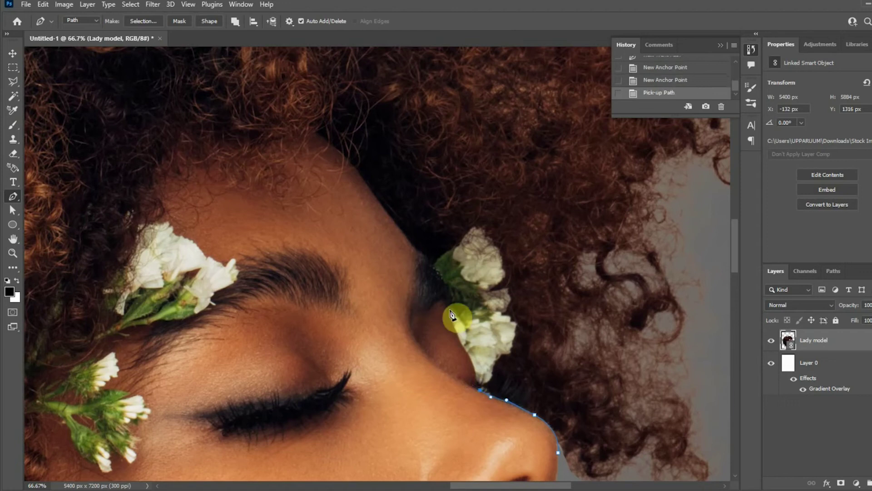
Continue the path past the far eye and along the front of the forehead up to the hairline
{"action": "left_click_drag", "start_coordinate": [475, 361], "coordinate": [451, 315]}
{"action": "left_click_drag", "start_coordinate": [418, 252], "coordinate": [395, 231]}
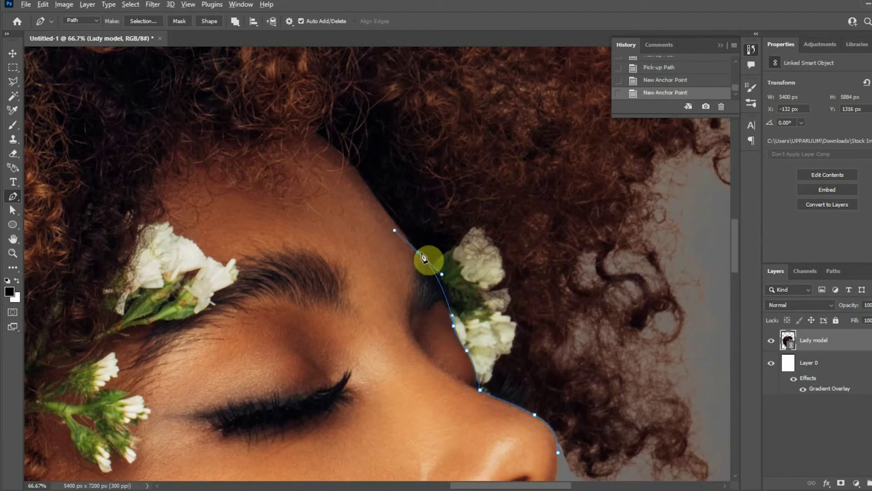
{"action": "left_click_drag", "start_coordinate": [373, 194], "coordinate": [363, 186]}
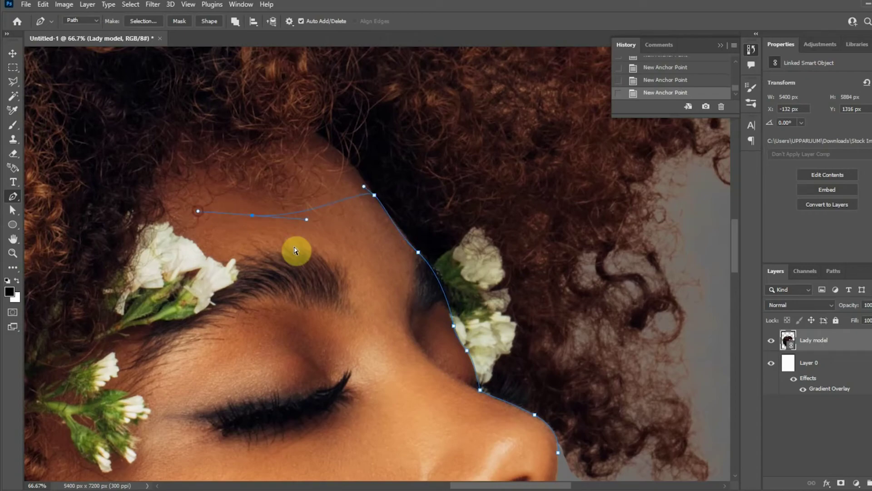
{"action": "key", "text": "ctrl+z"}
{"action": "double_click", "coordinate": [374, 195]}
{"action": "left_click", "coordinate": [355, 170], "text": "alt"}
Curve the path back across the forehead, around the eyebrow flower and past the outer corner of the eye
{"action": "left_click_drag", "start_coordinate": [332, 197], "coordinate": [316, 197]}
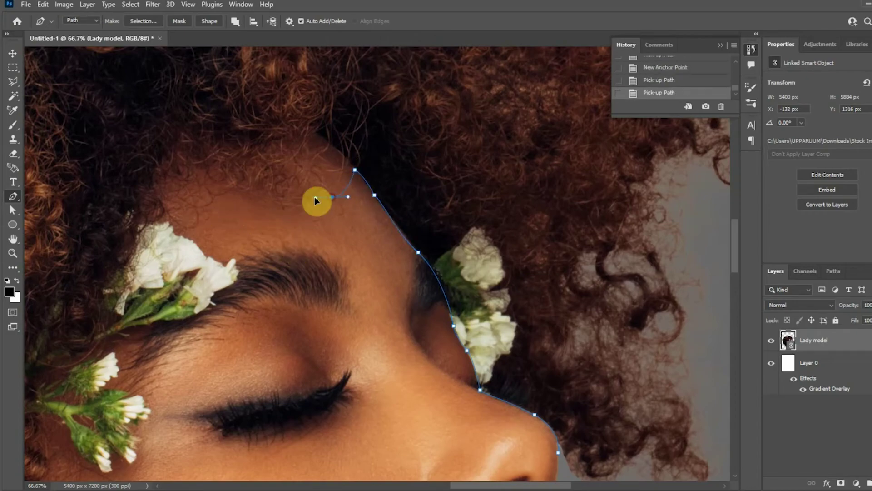
{"action": "mouse_move", "coordinate": [269, 212]}
{"action": "left_mouse_down"}
{"action": "mouse_move", "coordinate": [252, 212]}
{"action": "mouse_move", "coordinate": [215, 243]}
{"action": "left_mouse_up"}
{"action": "left_click_drag", "start_coordinate": [249, 261], "coordinate": [248, 275]}
{"action": "left_click_drag", "start_coordinate": [221, 307], "coordinate": [206, 314]}
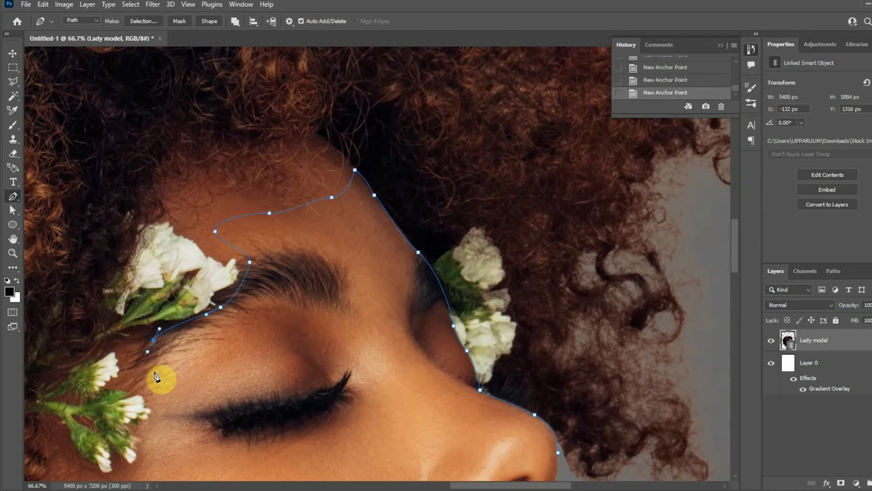
{"action": "left_click_drag", "start_coordinate": [159, 381], "coordinate": [163, 396]}
{"action": "left_click_drag", "start_coordinate": [220, 307], "coordinate": [227, 320], "text": "ctrl"}
{"action": "left_click_drag", "start_coordinate": [164, 428], "coordinate": [323, 257]}
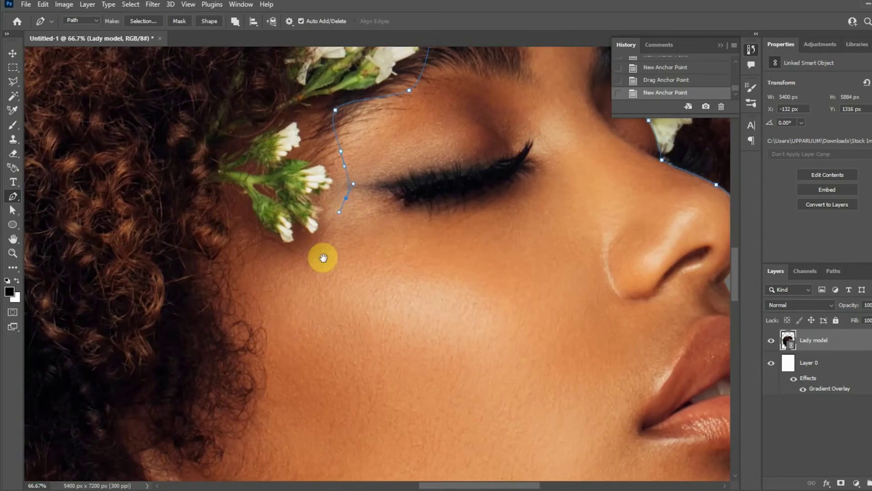
Extend the path down the cheek, in front of the ear and onto the neck
{"action": "left_click_drag", "start_coordinate": [294, 356], "coordinate": [294, 404]}
{"action": "left_click_drag", "start_coordinate": [267, 421], "coordinate": [309, 237]}
{"action": "left_click_drag", "start_coordinate": [273, 303], "coordinate": [281, 317]}
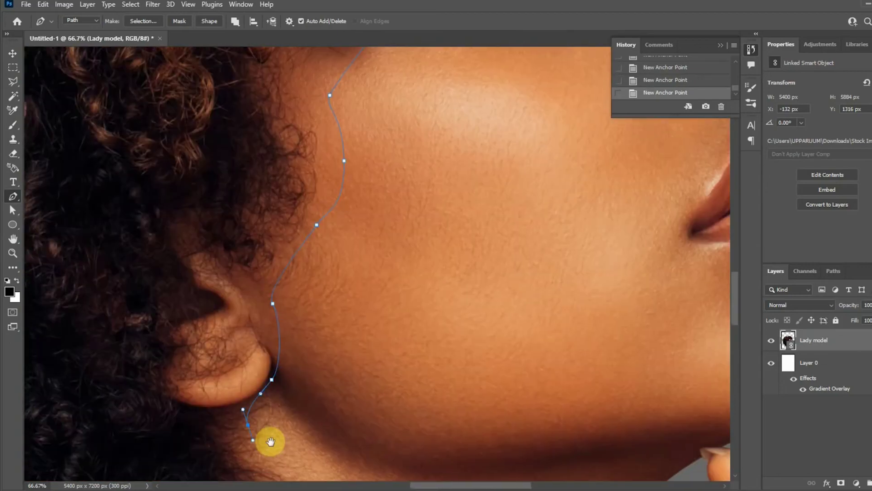
{"action": "left_click_drag", "start_coordinate": [271, 441], "coordinate": [276, 278]}
{"action": "left_click_drag", "start_coordinate": [305, 338], "coordinate": [312, 352]}
Trace the path down the neck below the hair and along the back of the shoulder
{"action": "left_click_drag", "start_coordinate": [317, 417], "coordinate": [342, 253]}
{"action": "left_click_drag", "start_coordinate": [350, 300], "coordinate": [357, 312]}
{"action": "left_click_drag", "start_coordinate": [348, 360], "coordinate": [323, 390]}
{"action": "left_click_drag", "start_coordinate": [256, 411], "coordinate": [232, 416]}
{"action": "left_click_drag", "start_coordinate": [139, 412], "coordinate": [128, 422]}
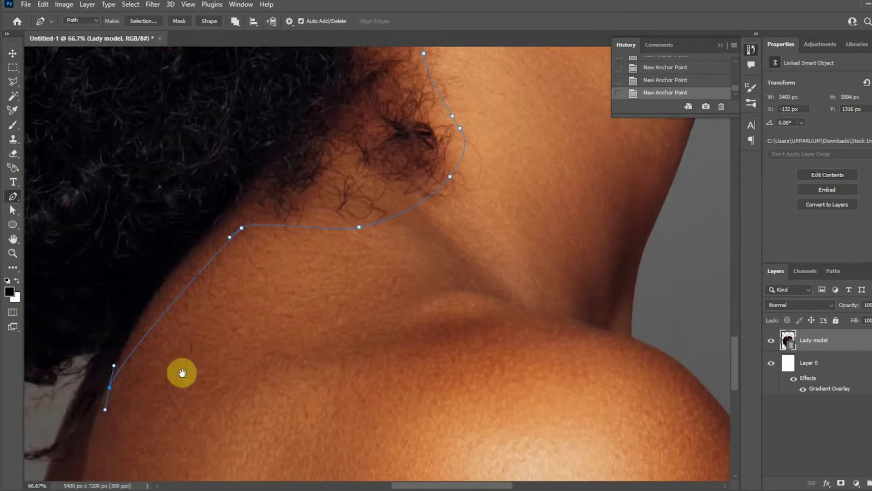
{"action": "left_click_drag", "start_coordinate": [182, 372], "coordinate": [334, 104]}
{"action": "left_click_drag", "start_coordinate": [200, 194], "coordinate": [198, 211]}
{"action": "left_click_drag", "start_coordinate": [107, 226], "coordinate": [91, 233]}
Close the path around the body and hand, running it outside the canvas's lower edge and back to the nose
{"action": "key", "text": "ctrl+minus"}
{"action": "key", "text": "ctrl+minus"}
{"action": "key", "text": "ctrl+minus"}
{"action": "key", "text": "ctrl+minus"}
{"action": "key", "text": "ctrl+minus"}
{"action": "key", "text": "ctrl+minus"}
{"action": "left_click", "coordinate": [333, 409]}
{"action": "left_click", "coordinate": [334, 431]}
{"action": "left_click", "coordinate": [500, 444]}
{"action": "left_click", "coordinate": [503, 401]}
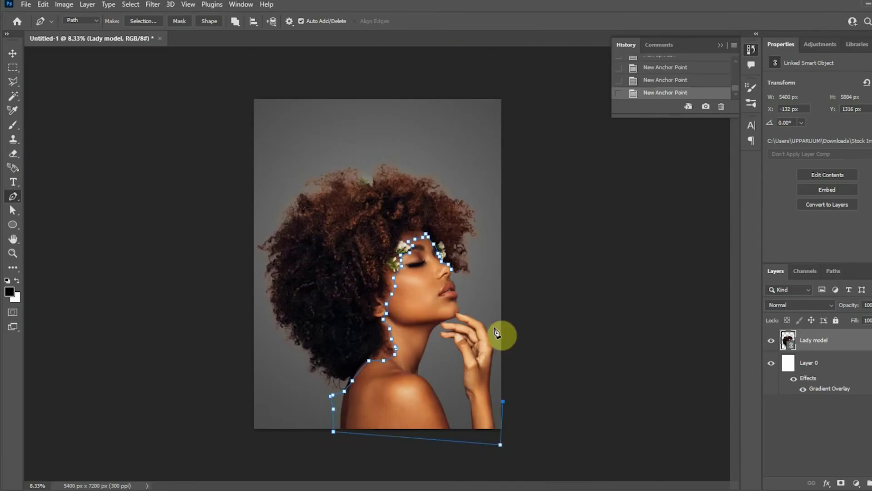
{"action": "left_click", "coordinate": [466, 279]}
Convert the closed path to a selection and add it as a layer mask on the Lady model layer
{"action": "right_click", "coordinate": [464, 309]}
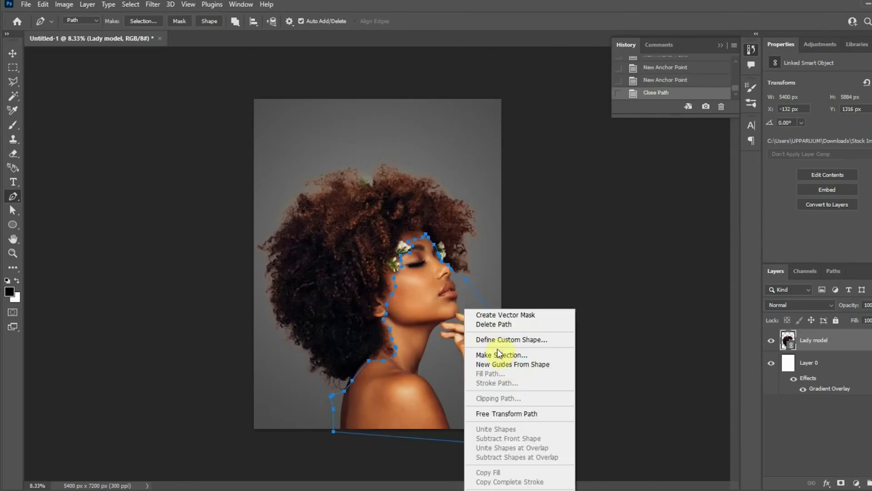
{"action": "left_click", "coordinate": [500, 355]}
{"action": "left_click", "coordinate": [571, 146]}
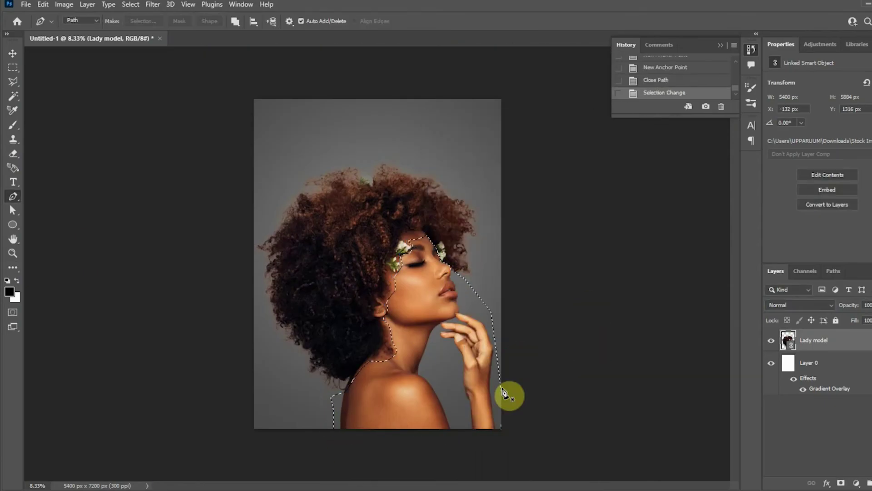
{"action": "left_click", "coordinate": [841, 483]}
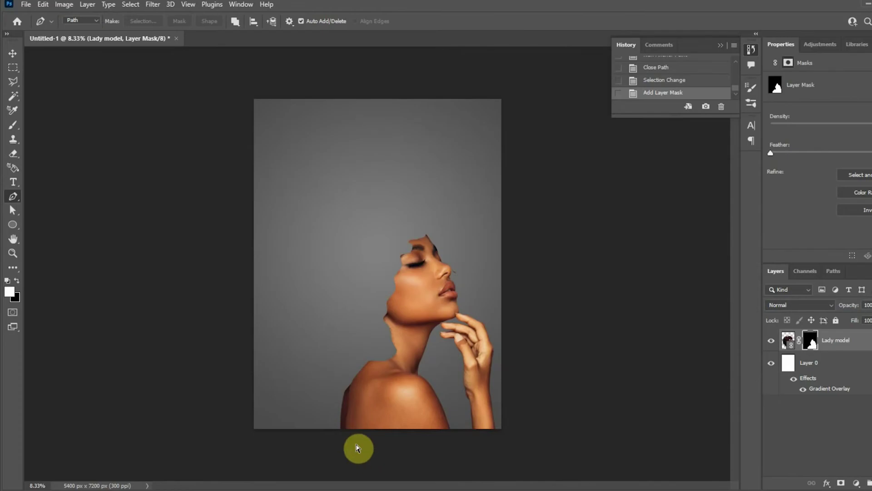
Set up a black brush for the mask with 64% opacity and 59% flow
{"action": "key", "text": "ctrl+plus"}
{"action": "key", "text": "ctrl+plus"}
{"action": "key", "text": "ctrl+plus"}
{"action": "key", "text": "ctrl+plus"}
{"action": "left_click", "coordinate": [16, 132]}
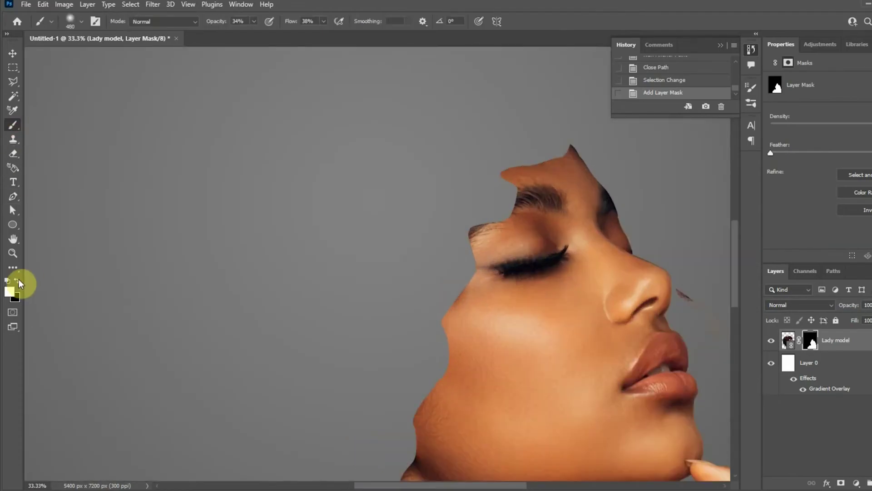
{"action": "left_click", "coordinate": [17, 280]}
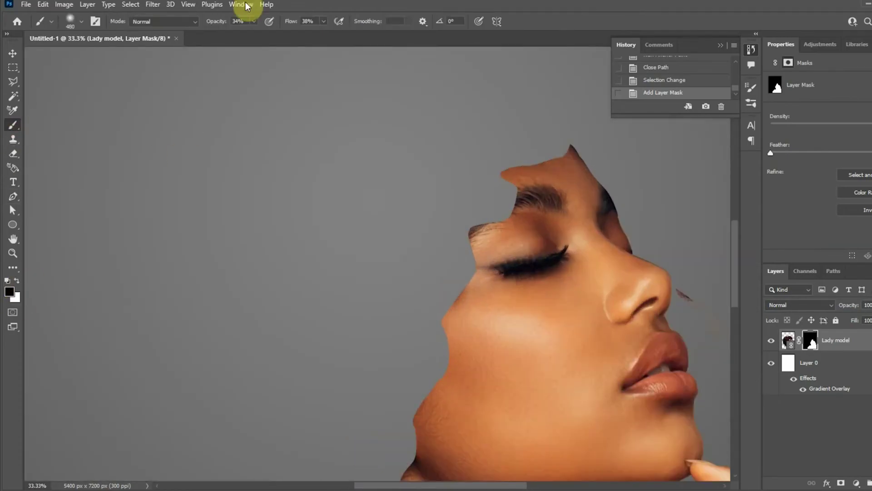
{"action": "left_click_drag", "start_coordinate": [345, 35], "coordinate": [332, 34]}
{"action": "left_click", "coordinate": [253, 21]}
{"action": "left_click_drag", "start_coordinate": [268, 34], "coordinate": [261, 33]}
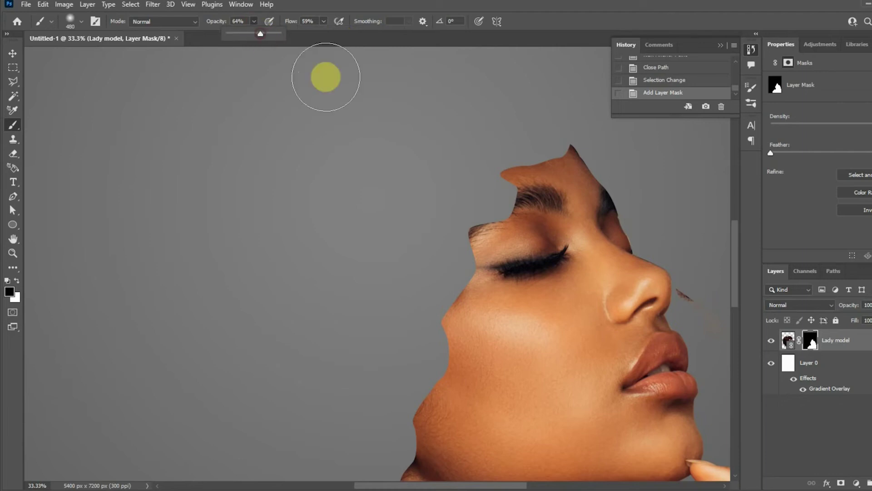
Soften the cut edges of the forehead and eyebrow on the mask with a 259 px brush
{"action": "right_click", "coordinate": [474, 152]}
{"action": "left_click", "coordinate": [560, 143]}
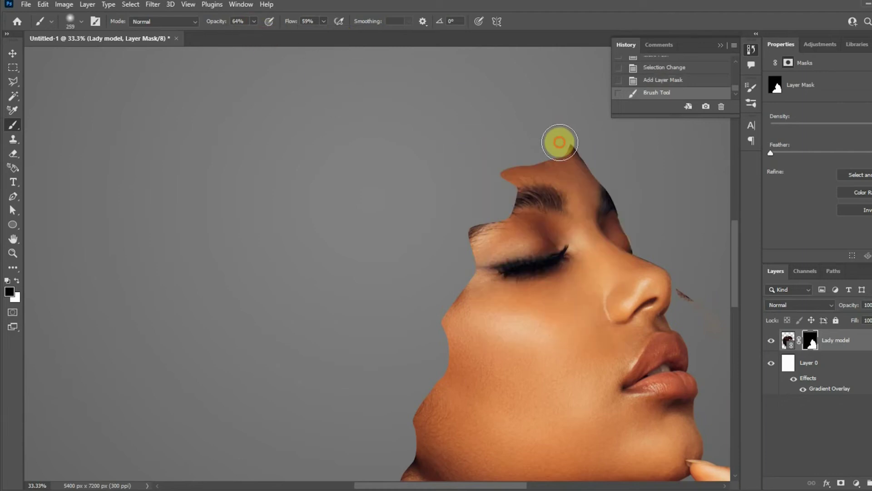
{"action": "mouse_move", "coordinate": [556, 153]}
{"action": "left_mouse_down"}
{"action": "mouse_move", "coordinate": [527, 166]}
{"action": "mouse_move", "coordinate": [499, 164]}
{"action": "mouse_move", "coordinate": [552, 153]}
{"action": "left_mouse_up"}
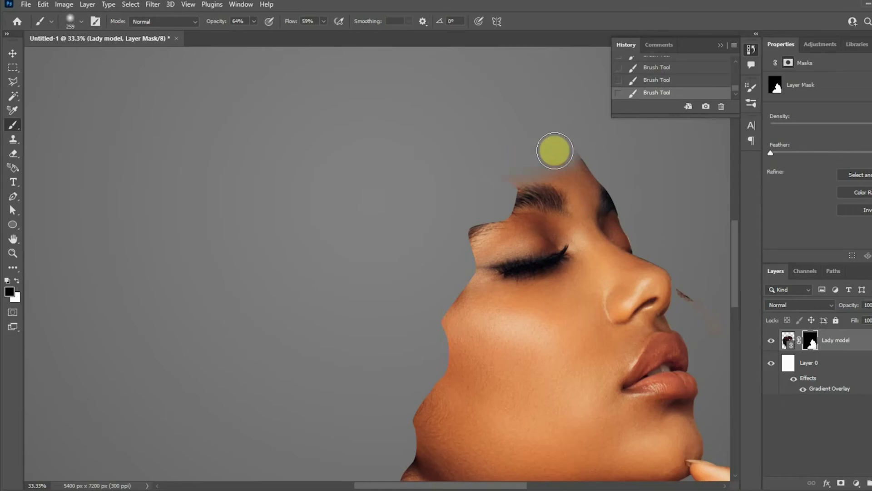
{"action": "mouse_move", "coordinate": [508, 207]}
{"action": "left_mouse_down"}
{"action": "mouse_move", "coordinate": [451, 233]}
{"action": "mouse_move", "coordinate": [516, 189]}
{"action": "mouse_move", "coordinate": [504, 185]}
{"action": "left_mouse_up"}
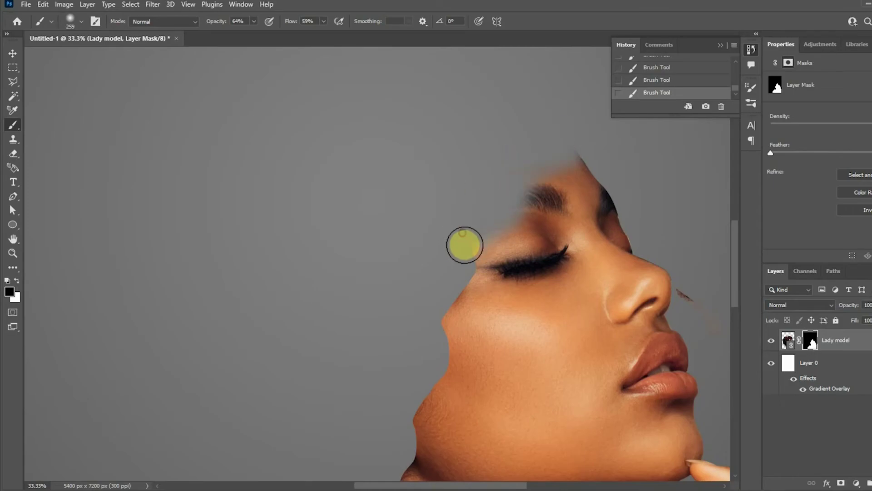
Soften the mask edge down the cheek, neck and back of the shoulder
{"action": "mouse_move", "coordinate": [464, 245]}
{"action": "left_mouse_down"}
{"action": "mouse_move", "coordinate": [470, 281]}
{"action": "mouse_move", "coordinate": [469, 246]}
{"action": "mouse_move", "coordinate": [436, 346]}
{"action": "mouse_move", "coordinate": [442, 356]}
{"action": "mouse_move", "coordinate": [445, 331]}
{"action": "mouse_move", "coordinate": [446, 357]}
{"action": "mouse_move", "coordinate": [413, 426]}
{"action": "mouse_move", "coordinate": [446, 376]}
{"action": "mouse_move", "coordinate": [403, 425]}
{"action": "mouse_move", "coordinate": [415, 390]}
{"action": "mouse_move", "coordinate": [431, 411]}
{"action": "mouse_move", "coordinate": [448, 158]}
{"action": "mouse_move", "coordinate": [430, 197]}
{"action": "mouse_move", "coordinate": [443, 145]}
{"action": "mouse_move", "coordinate": [431, 193]}
{"action": "mouse_move", "coordinate": [434, 178]}
{"action": "mouse_move", "coordinate": [469, 314]}
{"action": "mouse_move", "coordinate": [445, 354]}
{"action": "left_mouse_up"}
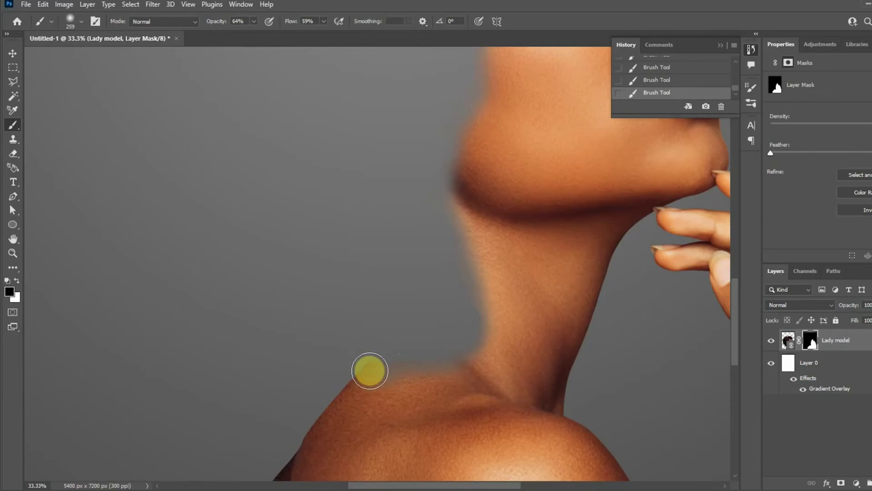
{"action": "left_click_drag", "start_coordinate": [368, 361], "coordinate": [366, 162]}
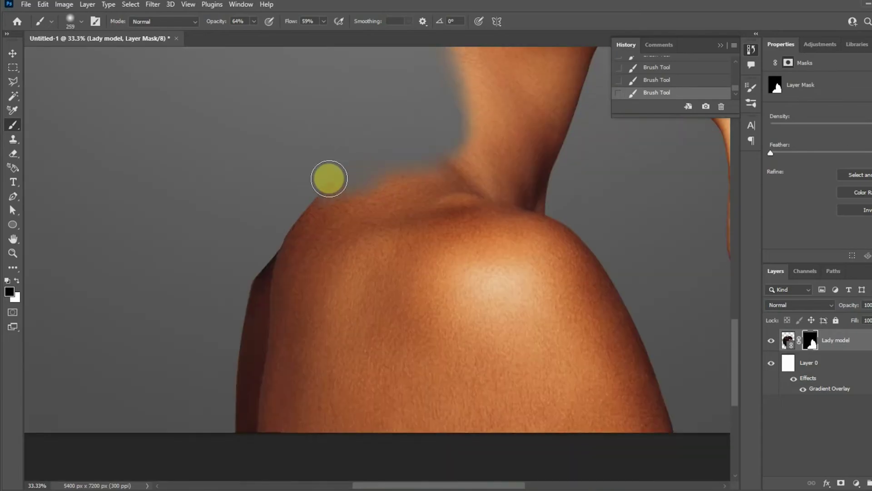
{"action": "mouse_move", "coordinate": [302, 213]}
{"action": "left_mouse_down"}
{"action": "mouse_move", "coordinate": [368, 178]}
{"action": "mouse_move", "coordinate": [338, 168]}
{"action": "mouse_move", "coordinate": [261, 264]}
{"action": "mouse_move", "coordinate": [253, 255]}
{"action": "mouse_move", "coordinate": [263, 256]}
{"action": "mouse_move", "coordinate": [243, 273]}
{"action": "mouse_move", "coordinate": [323, 221]}
{"action": "mouse_move", "coordinate": [292, 220]}
{"action": "mouse_move", "coordinate": [437, 135]}
{"action": "mouse_move", "coordinate": [437, 96]}
{"action": "mouse_move", "coordinate": [443, 110]}
{"action": "mouse_move", "coordinate": [430, 81]}
{"action": "left_mouse_up"}
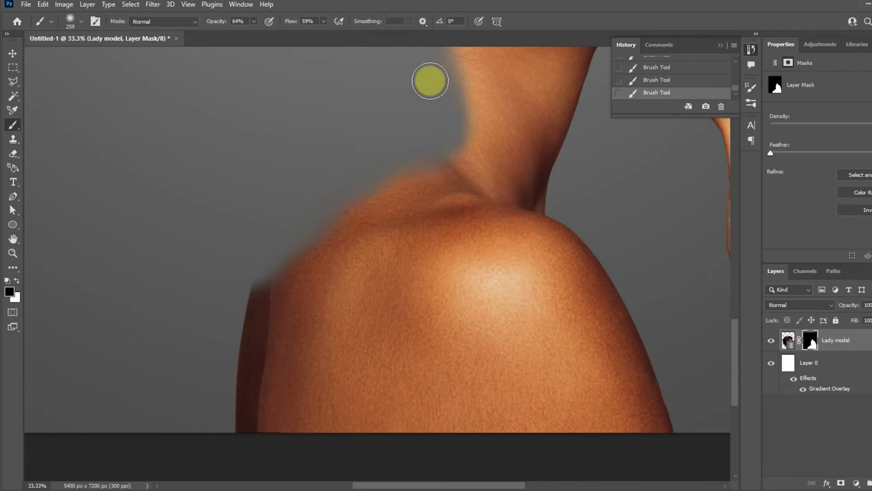
Raise the brush opacity and flow to 100% and mask out the stray hair beside the nose
{"action": "left_click_drag", "start_coordinate": [465, 116], "coordinate": [360, 266]}
{"action": "left_click_drag", "start_coordinate": [389, 146], "coordinate": [358, 231]}
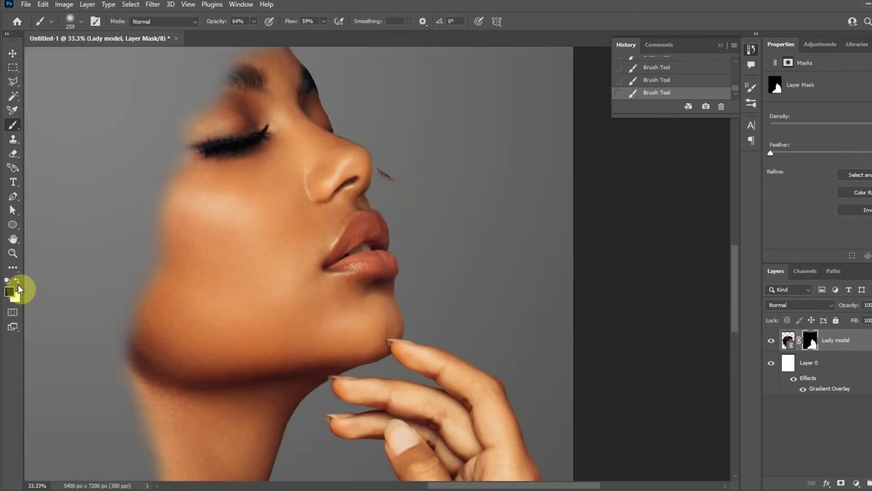
{"action": "left_click", "coordinate": [324, 21]}
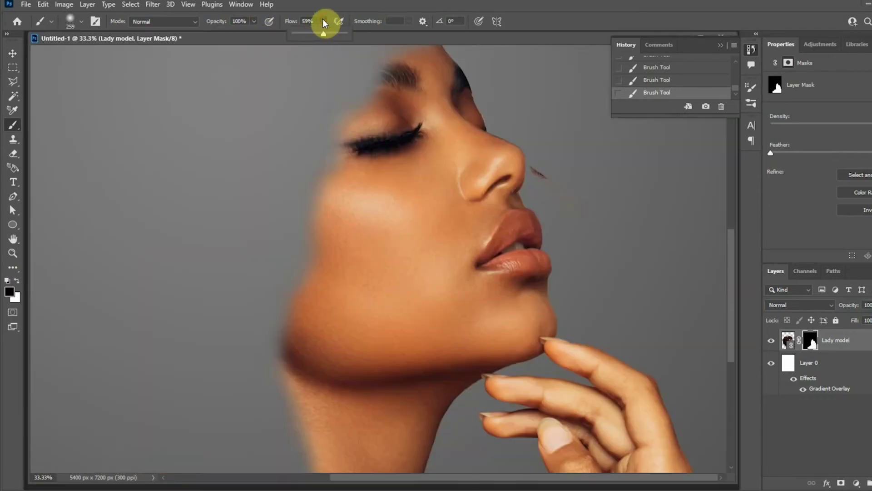
{"action": "left_click_drag", "start_coordinate": [555, 113], "coordinate": [499, 145]}
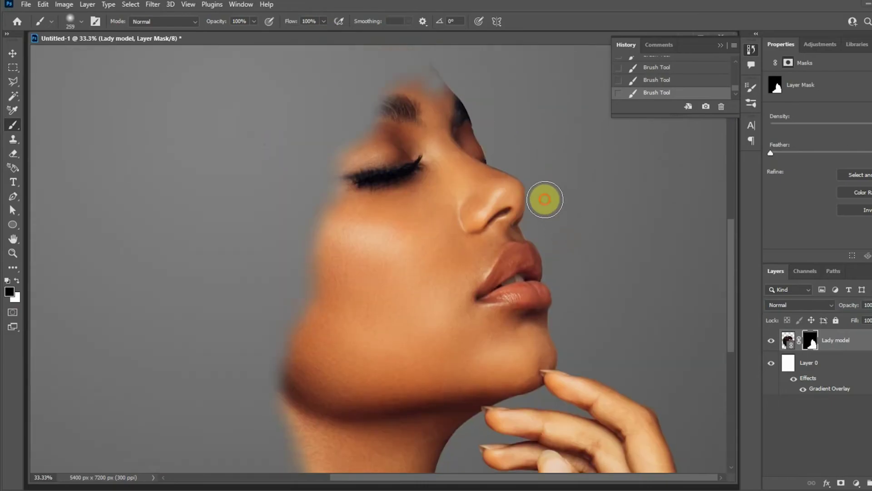
Examine the masked portrait as a whole and the softened face edges up close
{"action": "key", "text": "ctrl+minus"}
{"action": "key", "text": "ctrl+minus"}
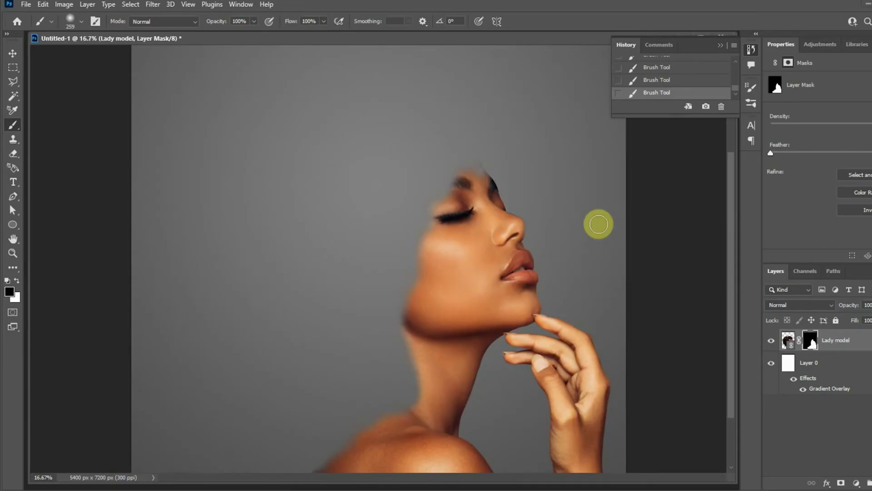
{"action": "left_click_drag", "start_coordinate": [463, 208], "coordinate": [444, 93]}
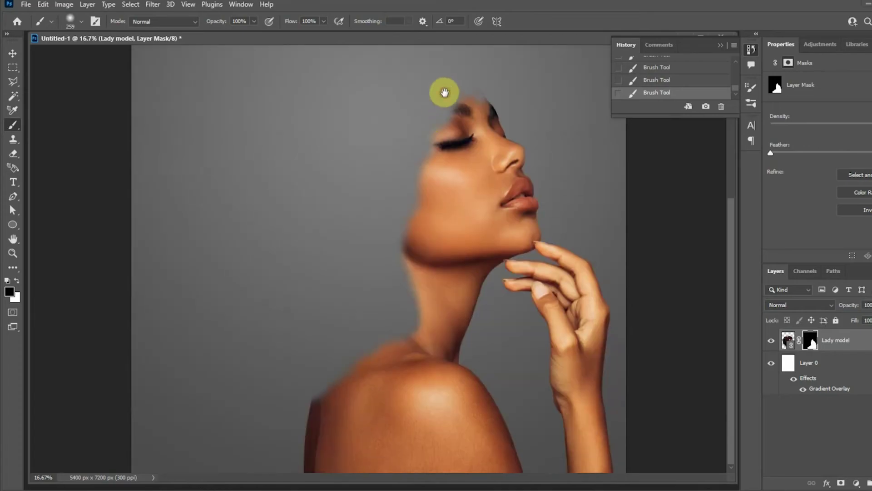
{"action": "key", "text": "ctrl+minus"}
{"action": "key", "text": "ctrl+minus"}
{"action": "key", "text": "ctrl+minus"}
{"action": "key", "text": "ctrl+plus"}
{"action": "key", "text": "ctrl+plus"}
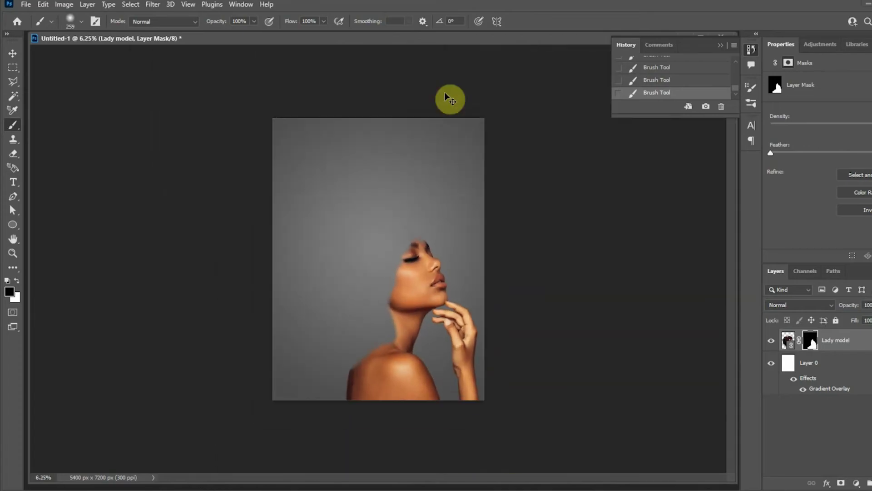
{"action": "key", "text": "ctrl+plus"}
{"action": "key", "text": "ctrl+plus"}
{"action": "key", "text": "ctrl+plus"}
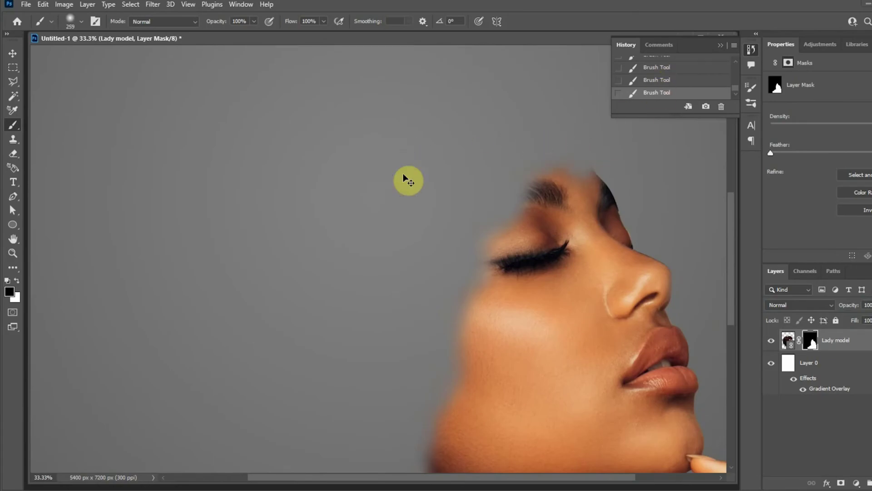
Add a Black & White adjustment layer above the Lady model layer and lower its Reds to darken the skin
{"action": "scroll", "coordinate": [405, 177], "scroll_direction": "down", "scroll_amount": 3}
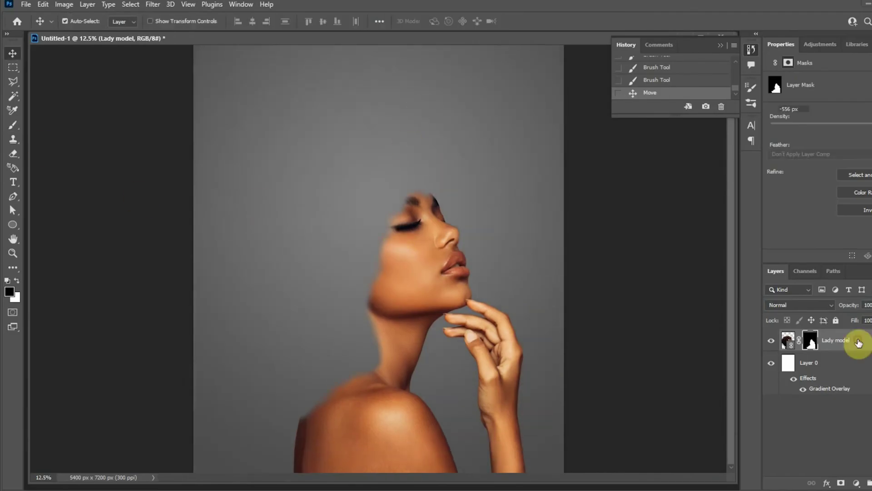
{"action": "left_click", "coordinate": [858, 483]}
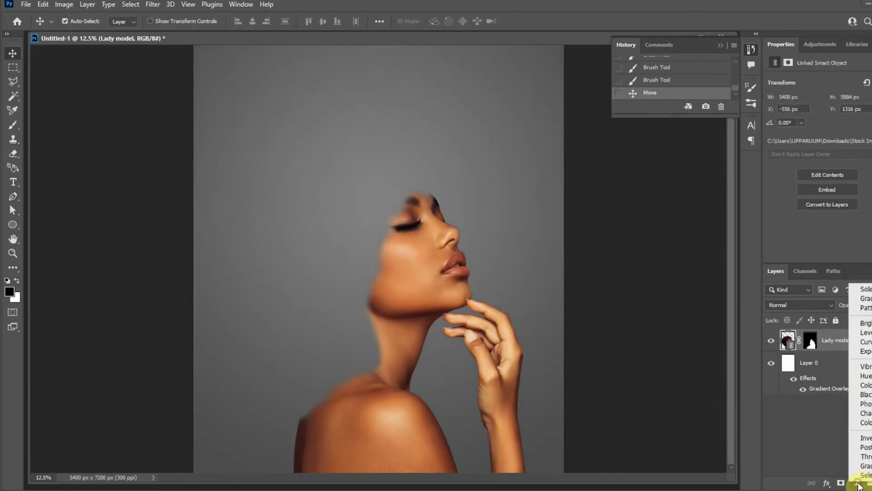
{"action": "left_click", "coordinate": [863, 395]}
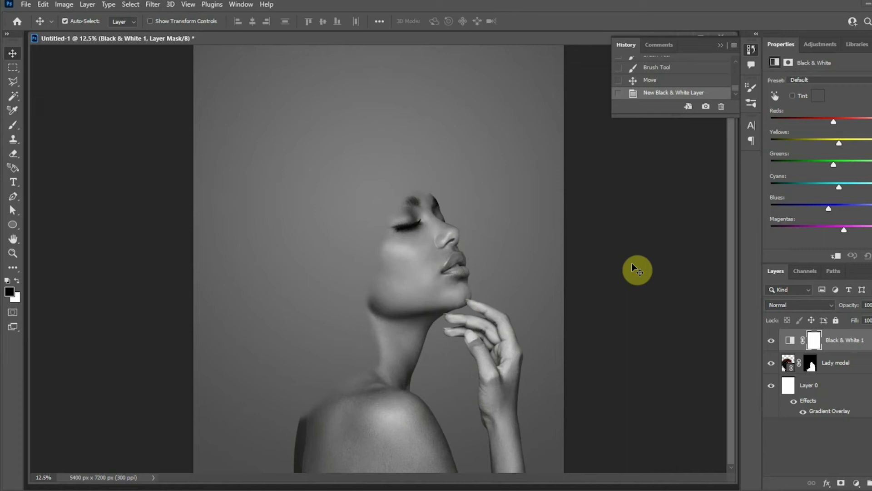
{"action": "left_click_drag", "start_coordinate": [833, 120], "coordinate": [812, 124]}
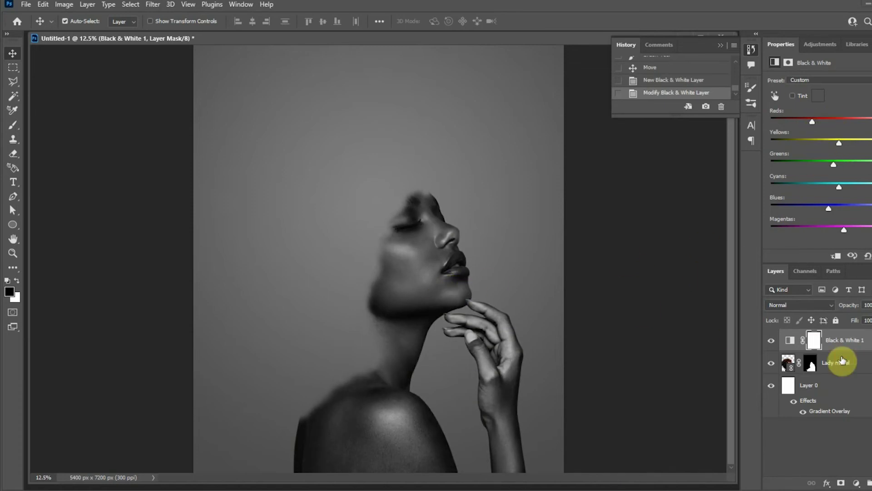
Place dead_tree_png_stock_by_roy3d_d6vz4wo as a linked image, enlarge it to about 4251 × 4110 px over the head, and put it beneath the Black & White layer
{"action": "left_click", "coordinate": [843, 360]}
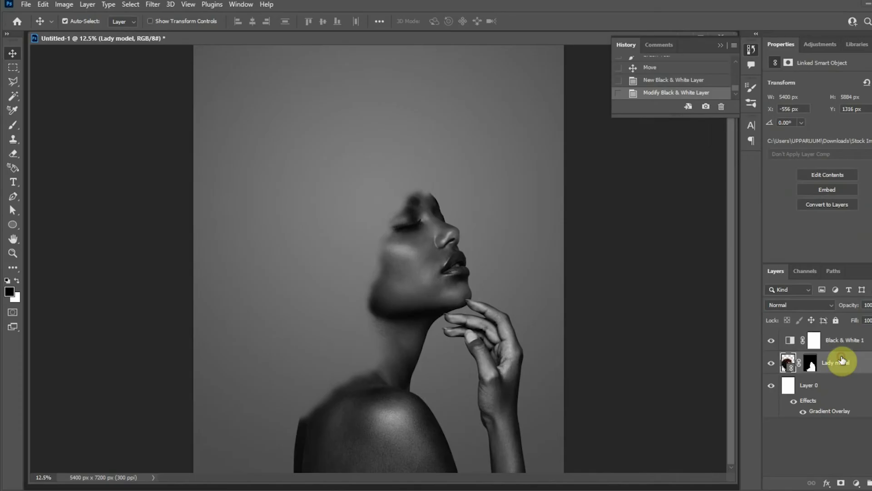
{"action": "left_click", "coordinate": [18, 3]}
{"action": "left_click", "coordinate": [20, 226]}
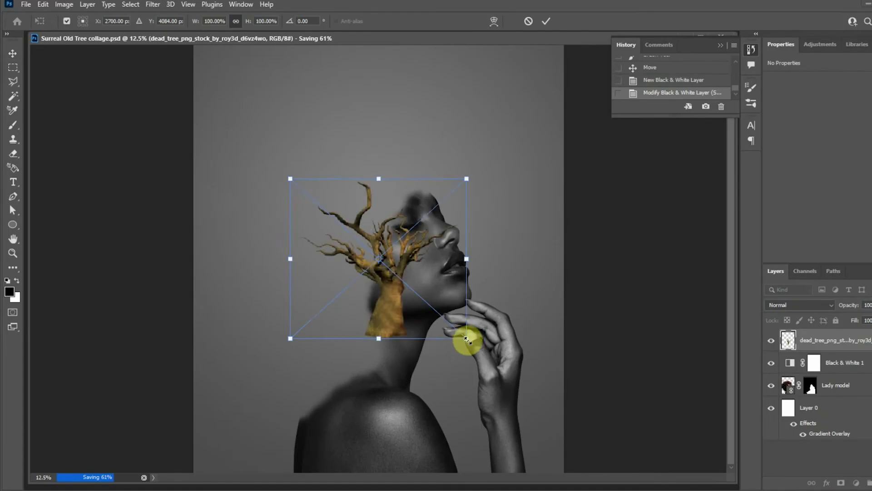
{"action": "left_click_drag", "start_coordinate": [467, 338], "coordinate": [521, 418]}
{"action": "key", "text": "Return"}
{"action": "key", "text": "ctrl+["}
{"action": "left_click_drag", "start_coordinate": [414, 239], "coordinate": [416, 224]}
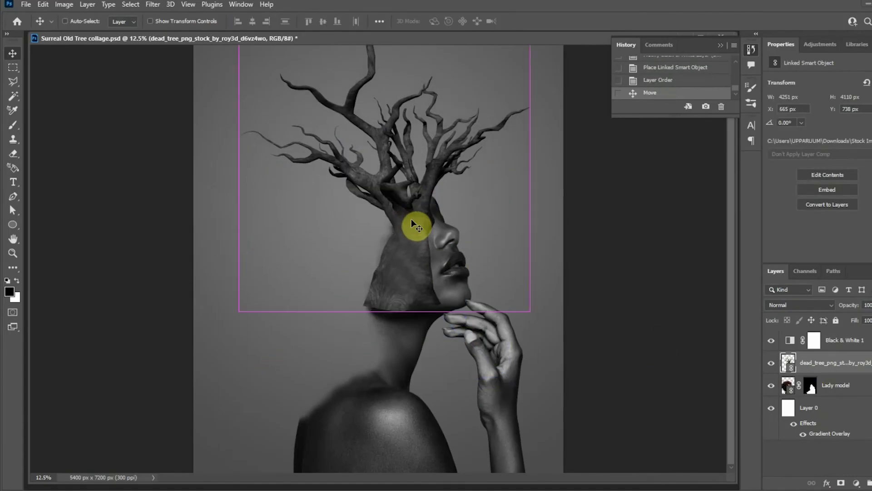
Rotate the tree to -12.09° and put its layer beneath the Lady model layer
{"action": "key", "text": "ctrl+minus"}
{"action": "key", "text": "ctrl+t"}
{"action": "left_click_drag", "start_coordinate": [481, 334], "coordinate": [405, 253]}
{"action": "key", "text": "Return"}
{"action": "key", "text": "ctrl+["}
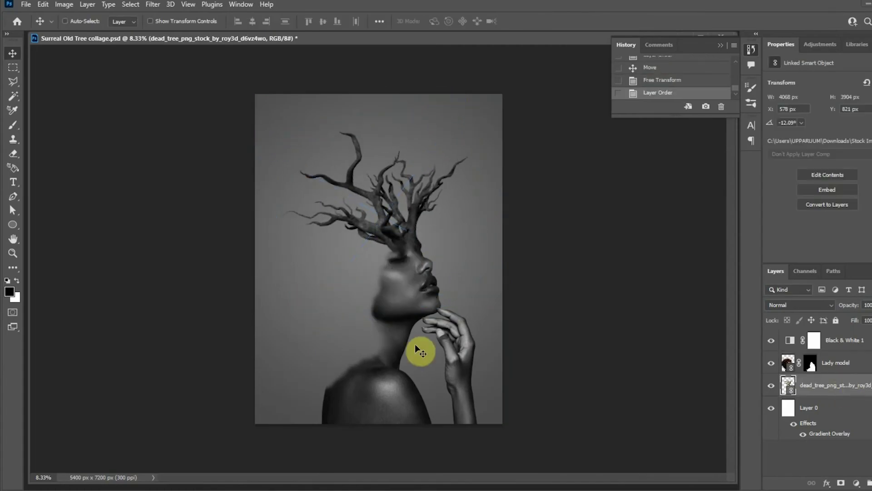
Shift the tree so its trunk grows out of the model's forehead, at about X 482 px, Y 765 px
{"action": "key", "text": "ctrl+plus"}
{"action": "left_click_drag", "start_coordinate": [425, 223], "coordinate": [413, 218]}
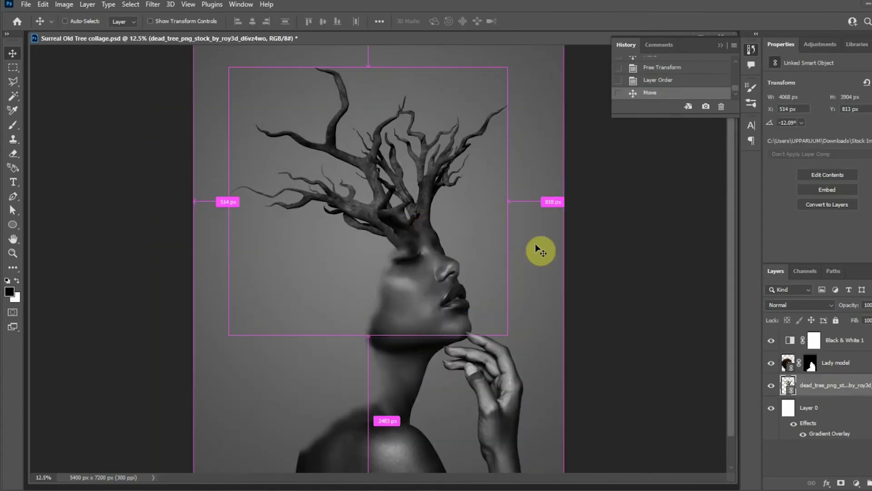
{"action": "key", "text": "ctrl+plus"}
{"action": "left_click_drag", "start_coordinate": [475, 156], "coordinate": [468, 149]}
{"action": "key", "text": "ctrl+minus"}
{"action": "key", "text": "ctrl+minus"}
{"action": "key", "text": "ctrl+minus"}
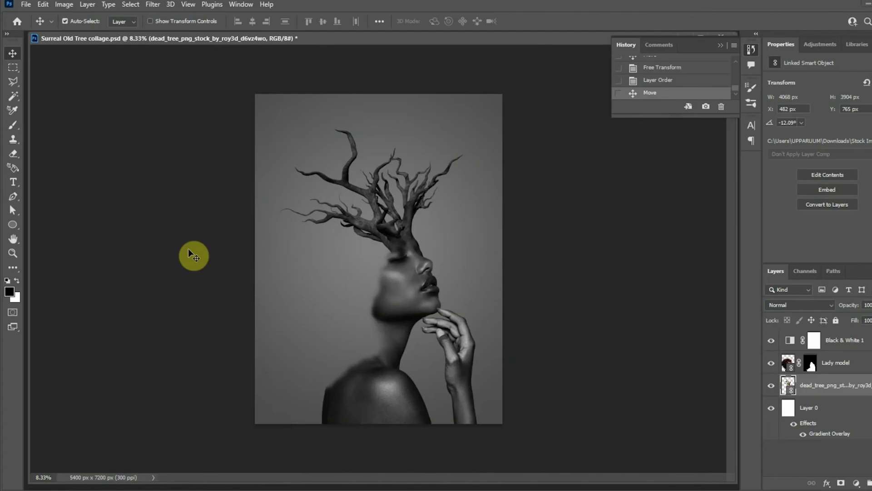
Place dead_tree_02_png_by_gd08_d4s7iiz.png as a second linked tree above the first tree's layer
{"action": "left_click", "coordinate": [27, 5]}
{"action": "left_click", "coordinate": [83, 252]}
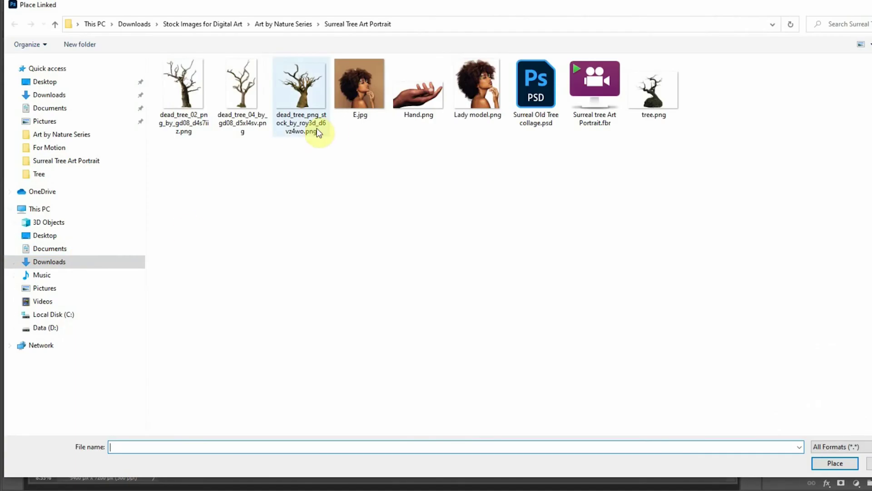
{"action": "double_click", "coordinate": [184, 98]}
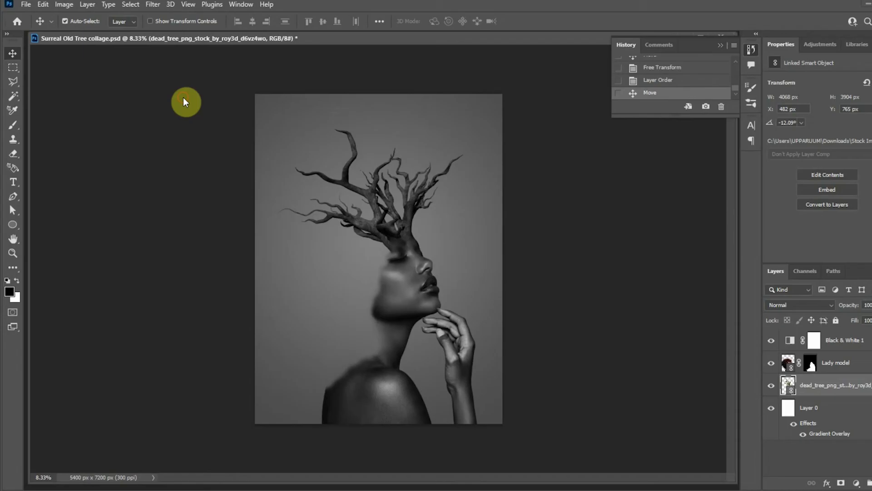
{"action": "key", "text": "Return"}
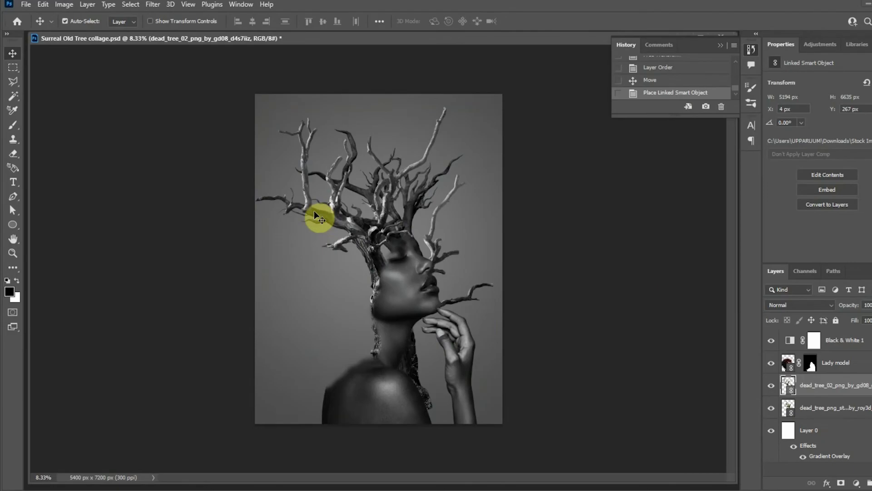
Rotate the second tree to -144.64°, scale it to 33.75% and position its branches behind the head
{"action": "key", "text": "ctrl+t"}
{"action": "left_click_drag", "start_coordinate": [518, 417], "coordinate": [355, 113]}
{"action": "left_click_drag", "start_coordinate": [396, 205], "coordinate": [396, 255]}
{"action": "left_click_drag", "start_coordinate": [419, 210], "coordinate": [419, 214]}
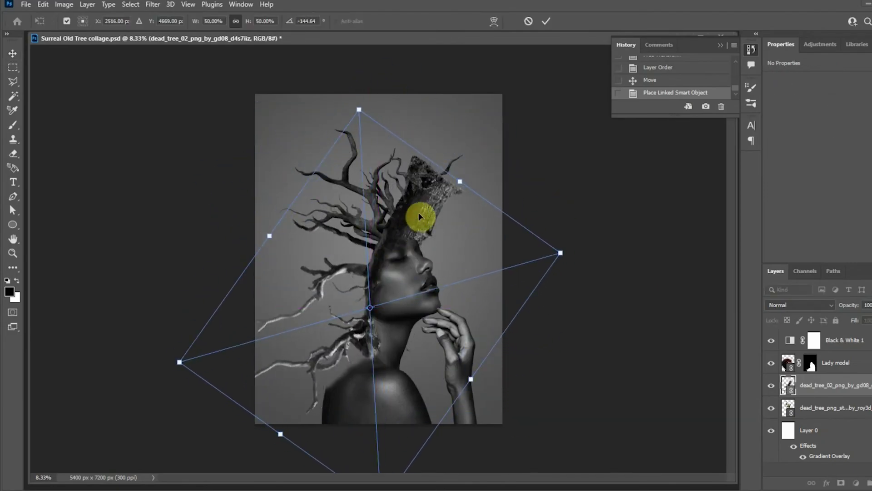
{"action": "left_click_drag", "start_coordinate": [563, 252], "coordinate": [499, 271]}
{"action": "left_click_drag", "start_coordinate": [395, 226], "coordinate": [418, 225]}
{"action": "key", "text": "Return"}
Put the second tree's layer beneath the first tree's layer and nudge it along the back of the head
{"action": "key", "text": "ctrl+plus"}
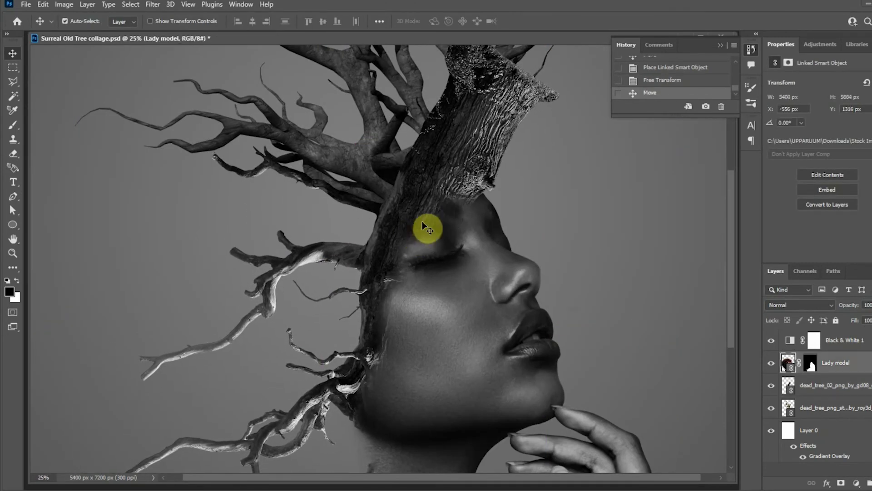
{"action": "left_click_drag", "start_coordinate": [830, 389], "coordinate": [829, 410]}
{"action": "mouse_move", "coordinate": [387, 235]}
{"action": "left_mouse_down"}
{"action": "mouse_move", "coordinate": [393, 219]}
{"action": "mouse_move", "coordinate": [384, 216]}
{"action": "mouse_move", "coordinate": [383, 228]}
{"action": "left_mouse_up"}
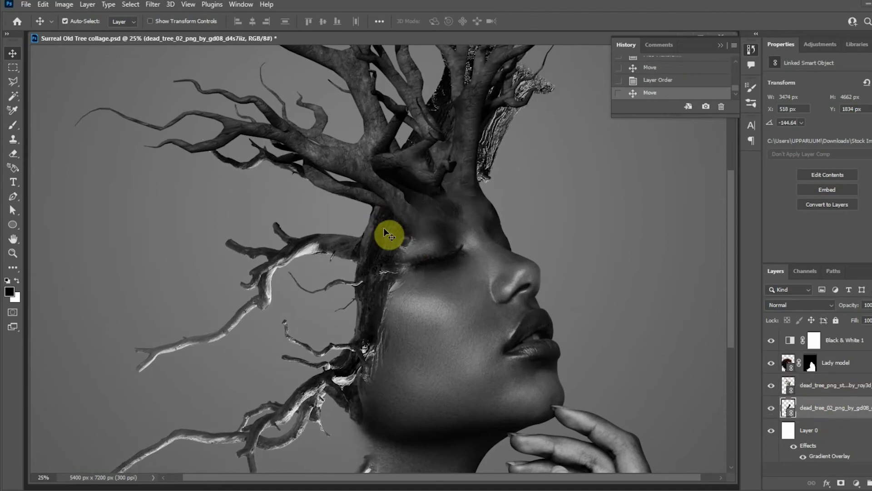
Rotate the second tree to -132.44° and reposition it so its branches extend from behind the cheek
{"action": "key", "text": "ctrl+minus"}
{"action": "key", "text": "ctrl+t"}
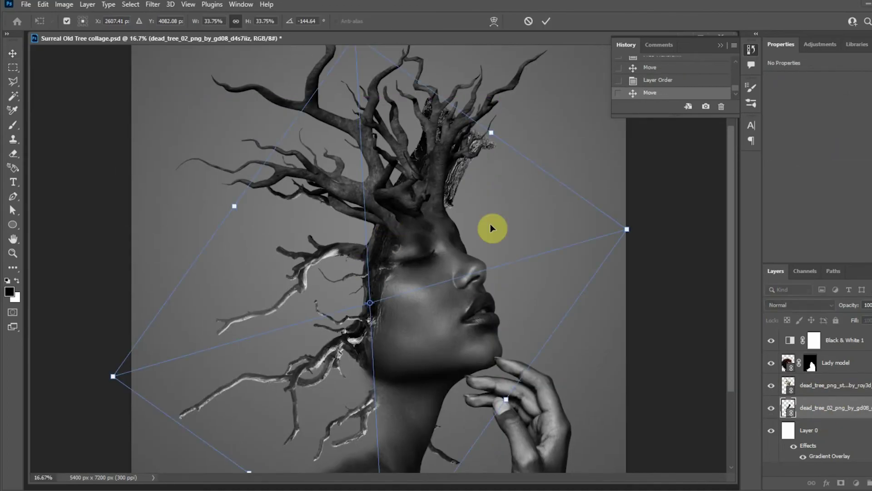
{"action": "left_click_drag", "start_coordinate": [97, 353], "coordinate": [121, 313]}
{"action": "left_click_drag", "start_coordinate": [335, 344], "coordinate": [328, 333]}
{"action": "key", "text": "Return"}
{"action": "key", "text": "Return"}
{"action": "left_click_drag", "start_coordinate": [371, 241], "coordinate": [385, 236]}
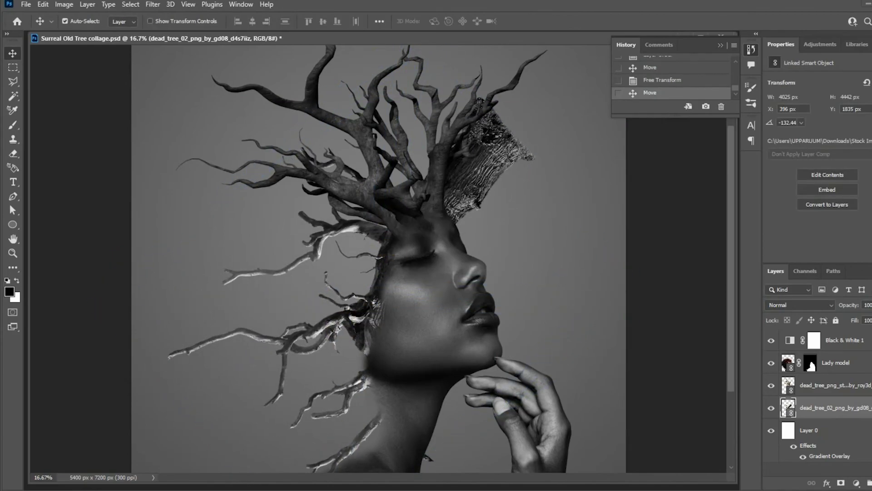
Paint black on the Lady model mask along the back of the cheek to blend in the bark, and undo the last stroke
{"action": "left_click", "coordinate": [371, 309]}
{"action": "key", "text": "b"}
{"action": "left_click_drag", "start_coordinate": [389, 284], "coordinate": [382, 305]}
{"action": "left_click", "coordinate": [380, 329]}
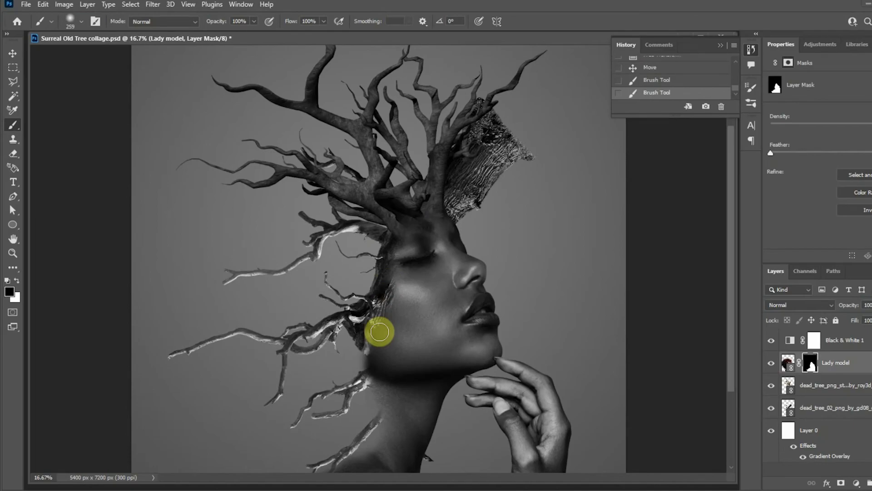
{"action": "key", "text": "ctrl+z"}
Lower the brush opacity to 38% and flow to 35%, and paint white on the mask to partly restore the cheek edge
{"action": "left_click", "coordinate": [290, 34]}
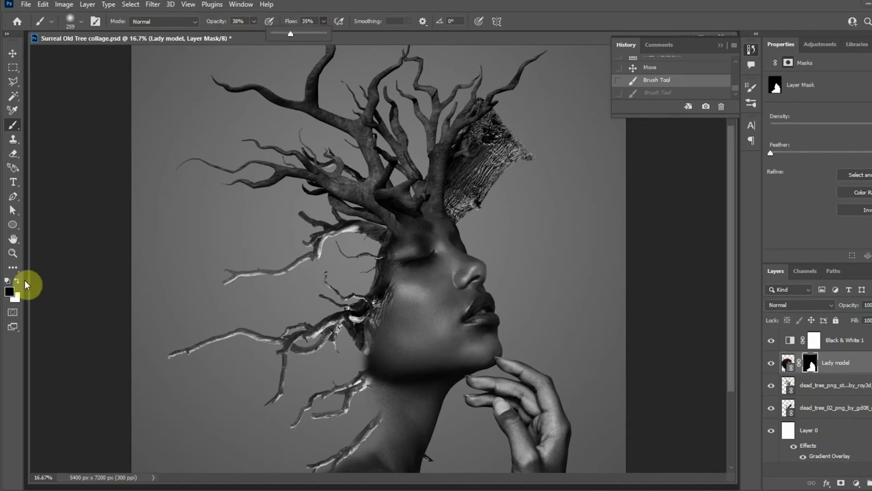
{"action": "left_click", "coordinate": [17, 280]}
{"action": "left_click_drag", "start_coordinate": [385, 283], "coordinate": [385, 292]}
{"action": "mouse_move", "coordinate": [377, 325]}
{"action": "left_mouse_down"}
{"action": "mouse_move", "coordinate": [399, 243]}
{"action": "mouse_move", "coordinate": [397, 282]}
{"action": "mouse_move", "coordinate": [406, 280]}
{"action": "left_mouse_up"}
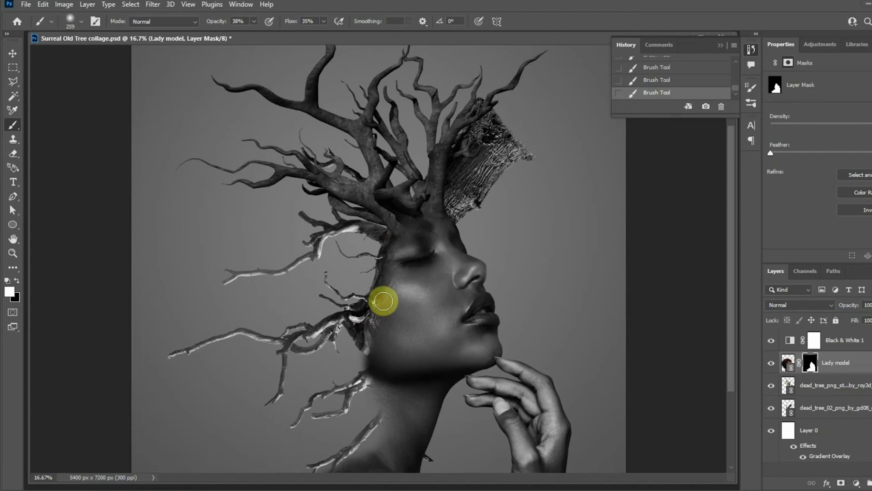
Shift the second tree slightly away from the face and add a layer mask to it
{"action": "left_click", "coordinate": [13, 53]}
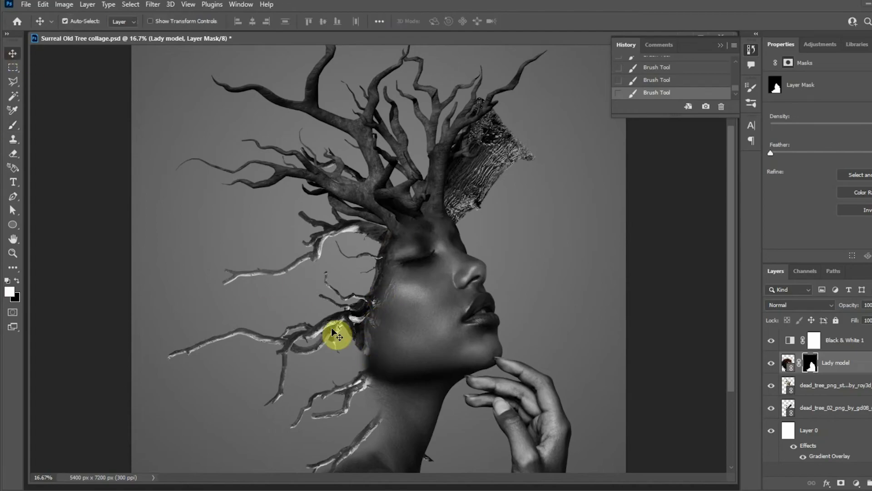
{"action": "left_click_drag", "start_coordinate": [328, 324], "coordinate": [318, 330]}
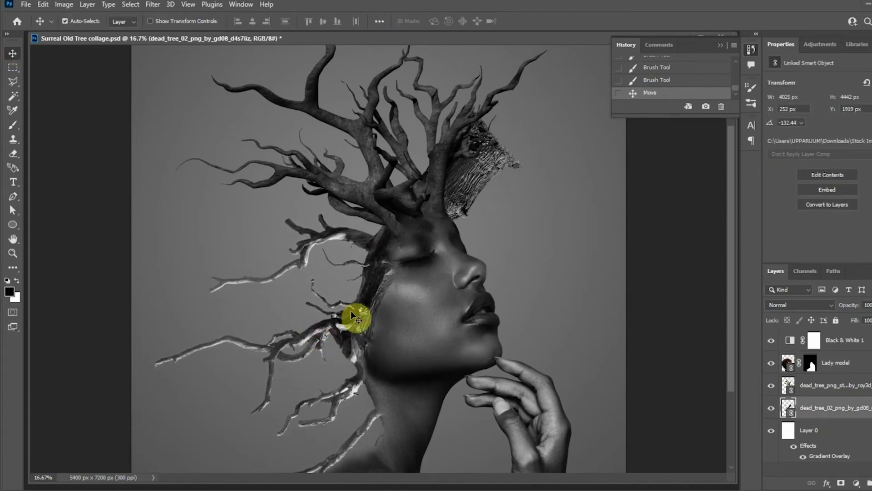
{"action": "left_click", "coordinate": [840, 483]}
Mask out the second tree's trunk beside the forehead with a 464 px black brush at 100% opacity and flow, and save the document
{"action": "left_click", "coordinate": [12, 125]}
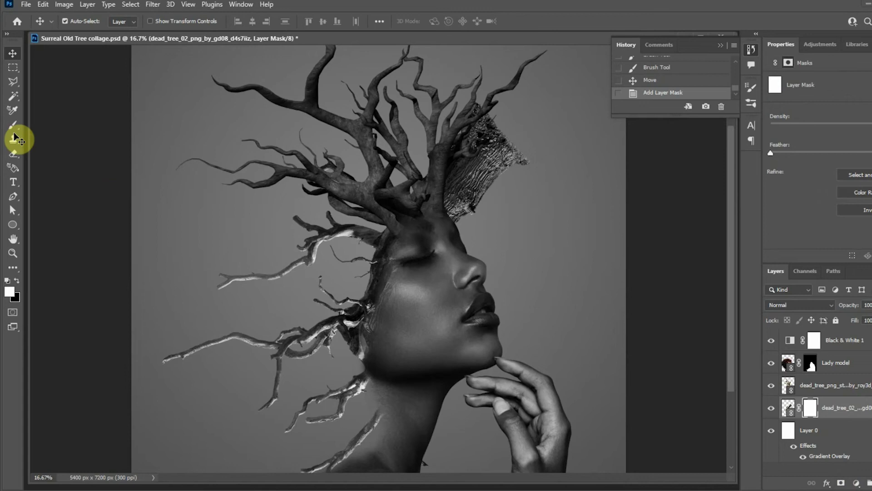
{"action": "key", "text": "x"}
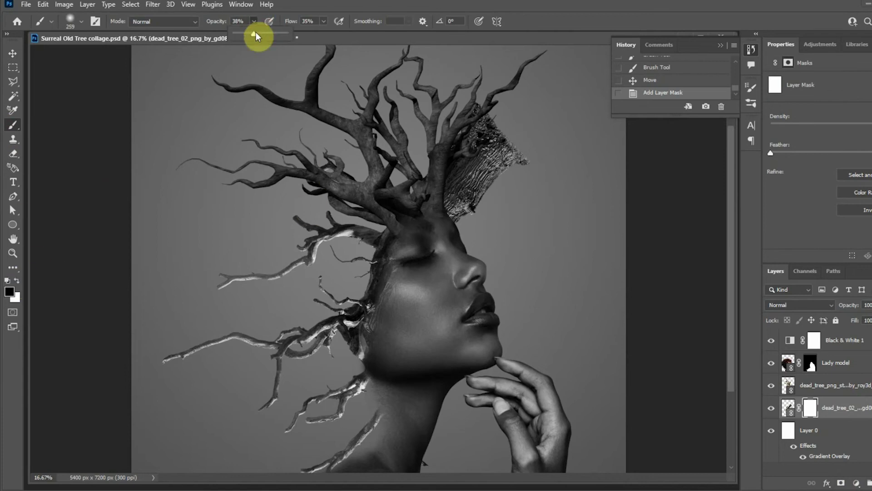
{"action": "left_click_drag", "start_coordinate": [361, 33], "coordinate": [366, 35]}
{"action": "right_click", "coordinate": [418, 175]}
{"action": "left_click", "coordinate": [536, 203]}
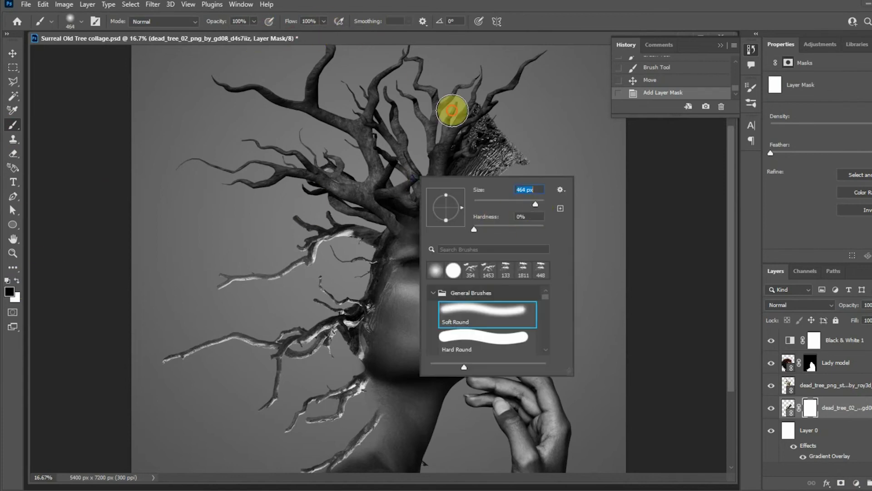
{"action": "mouse_move", "coordinate": [453, 112]}
{"action": "left_mouse_down"}
{"action": "mouse_move", "coordinate": [479, 101]}
{"action": "mouse_move", "coordinate": [486, 196]}
{"action": "mouse_move", "coordinate": [463, 211]}
{"action": "left_mouse_up"}
{"action": "key", "text": "ctrl+s"}
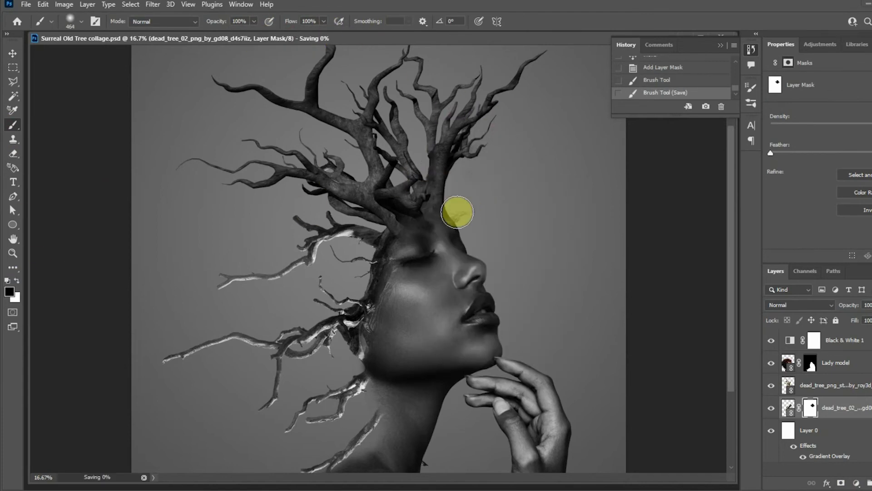
{"action": "left_click", "coordinate": [454, 206]}
Mask out the second tree's lower branches behind the neck and above the shoulder
{"action": "scroll", "coordinate": [432, 366], "scroll_direction": "down", "scroll_amount": 3}
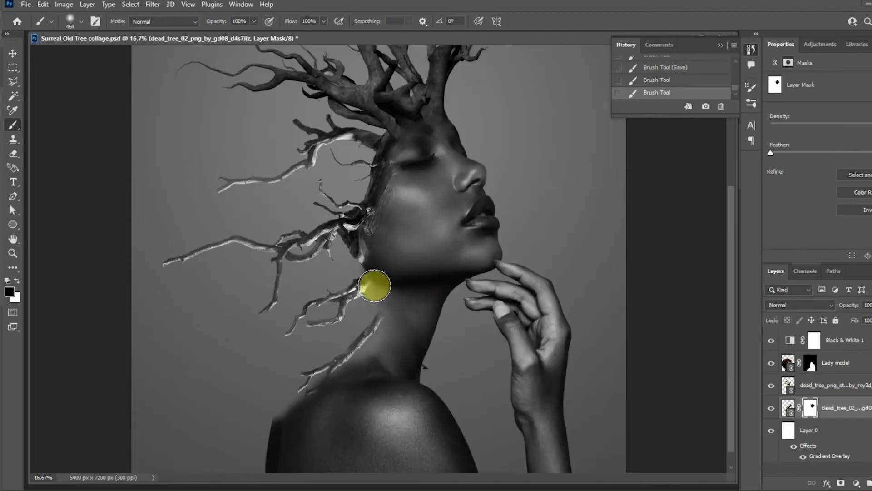
{"action": "left_click_drag", "start_coordinate": [374, 286], "coordinate": [345, 299]}
{"action": "mouse_move", "coordinate": [360, 348]}
{"action": "left_mouse_down"}
{"action": "mouse_move", "coordinate": [302, 380]}
{"action": "mouse_move", "coordinate": [312, 308]}
{"action": "mouse_move", "coordinate": [275, 401]}
{"action": "left_mouse_up"}
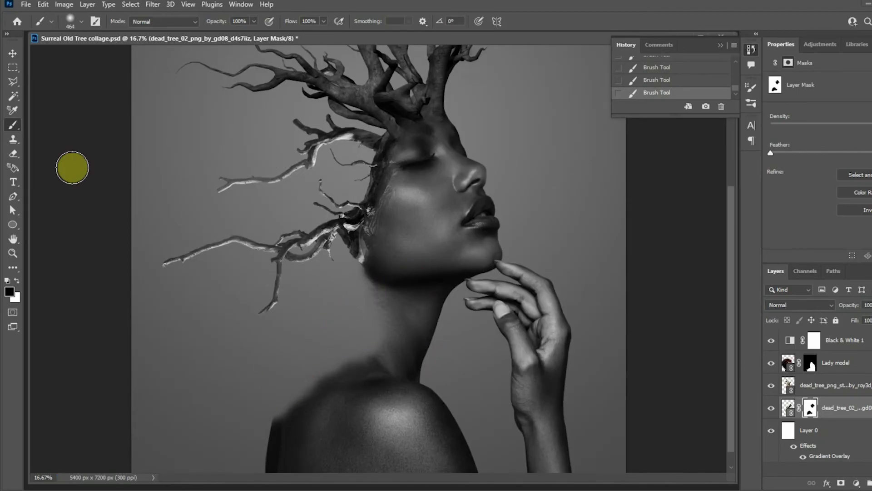
Apply Brightness/Contrast to the second tree image with brightness -51 and contrast 42
{"action": "left_click", "coordinate": [13, 53]}
{"action": "key", "text": "ctrl+minus"}
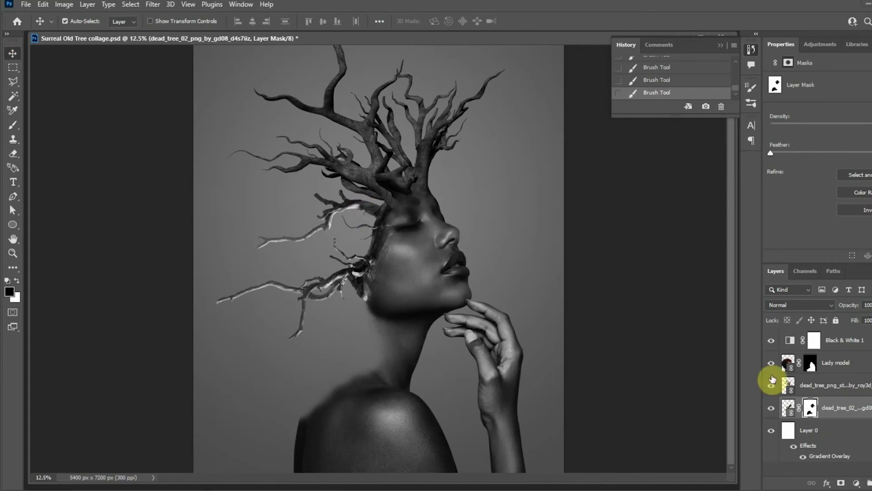
{"action": "left_click", "coordinate": [784, 408]}
{"action": "left_click", "coordinate": [65, 4]}
{"action": "mouse_move", "coordinate": [109, 33]}
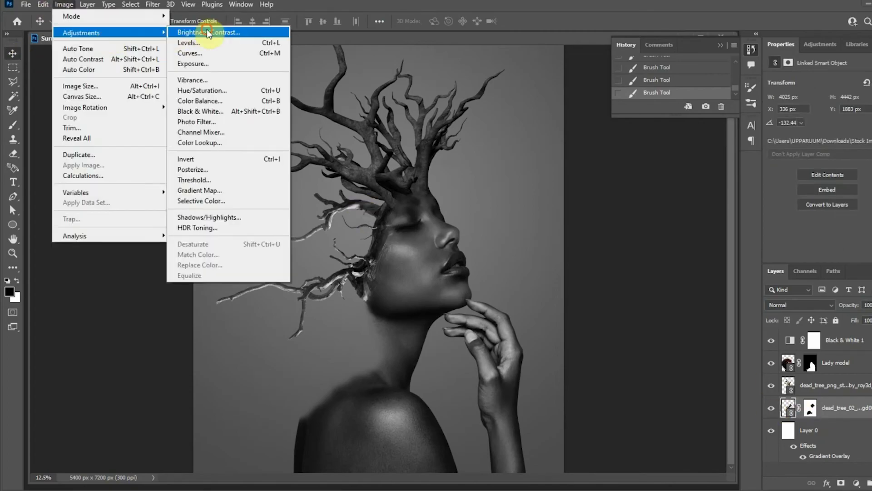
{"action": "left_click", "coordinate": [208, 33]}
{"action": "left_click_drag", "start_coordinate": [482, 167], "coordinate": [454, 169]}
{"action": "left_click_drag", "start_coordinate": [486, 194], "coordinate": [509, 192]}
{"action": "left_click_drag", "start_coordinate": [455, 166], "coordinate": [467, 168]}
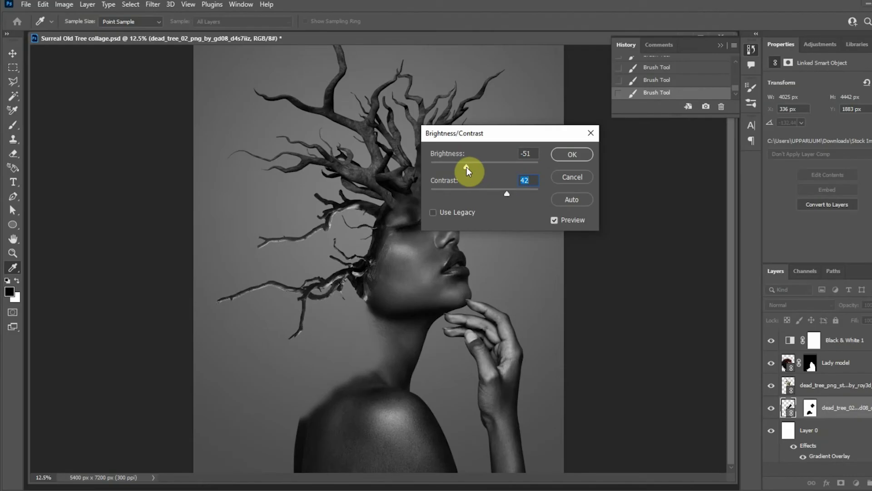
{"action": "left_click", "coordinate": [572, 154]}
Enlarge the second tree to about 4275 × 4718 px and reposition its branches against the back of the head
{"action": "key", "text": "v"}
{"action": "left_click_drag", "start_coordinate": [363, 207], "coordinate": [368, 214]}
{"action": "key", "text": "ctrl+t"}
{"action": "left_click", "coordinate": [467, 197]}
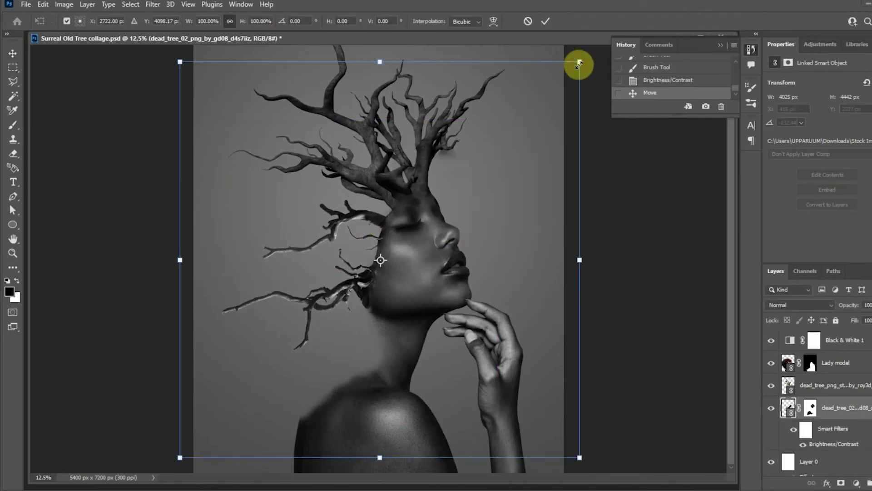
{"action": "left_click_drag", "start_coordinate": [578, 64], "coordinate": [590, 47]}
{"action": "left_click_drag", "start_coordinate": [379, 202], "coordinate": [378, 213]}
{"action": "key", "text": "Return"}
Paint black on the second tree's mask to hide its stray branches among the crown and beside the forehead
{"action": "left_click", "coordinate": [810, 407]}
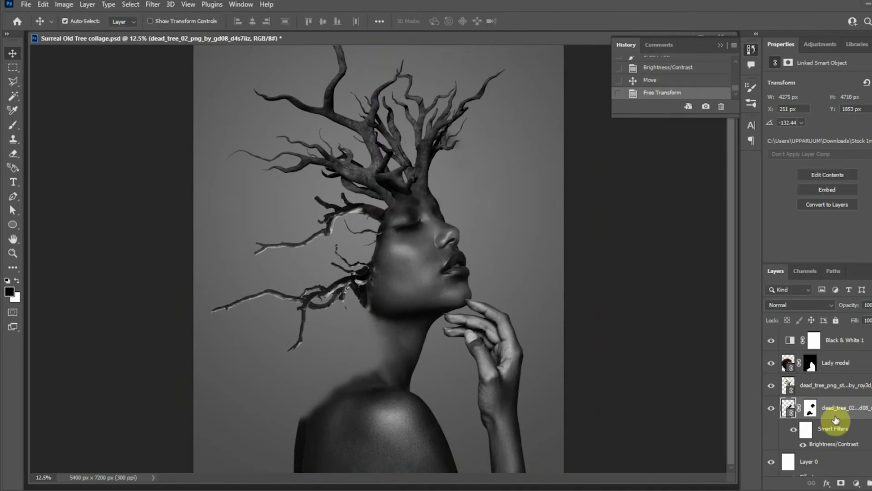
{"action": "left_click", "coordinate": [12, 125]}
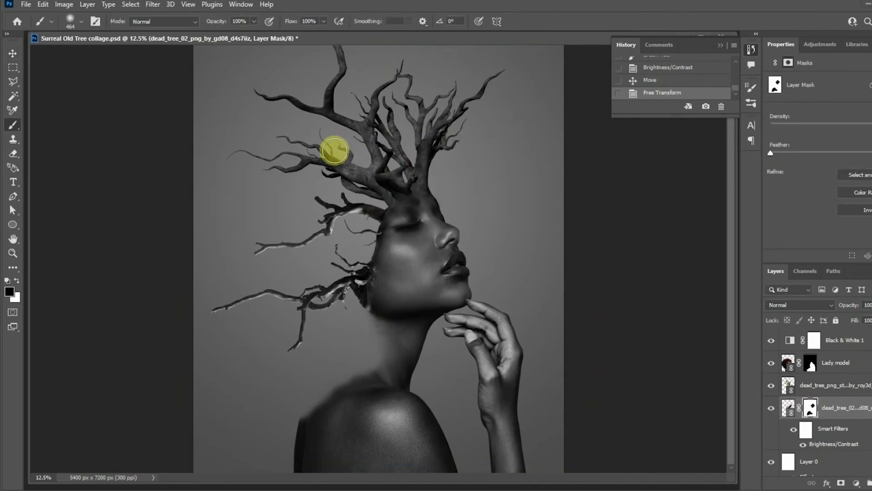
{"action": "left_click_drag", "start_coordinate": [393, 169], "coordinate": [371, 151]}
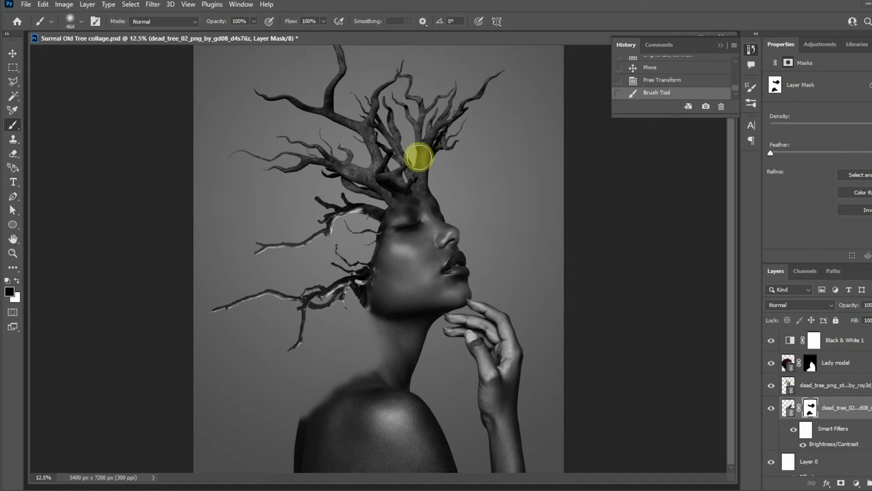
{"action": "mouse_move", "coordinate": [458, 131]}
{"action": "left_mouse_down"}
{"action": "mouse_move", "coordinate": [355, 89]}
{"action": "mouse_move", "coordinate": [501, 180]}
{"action": "left_mouse_up"}
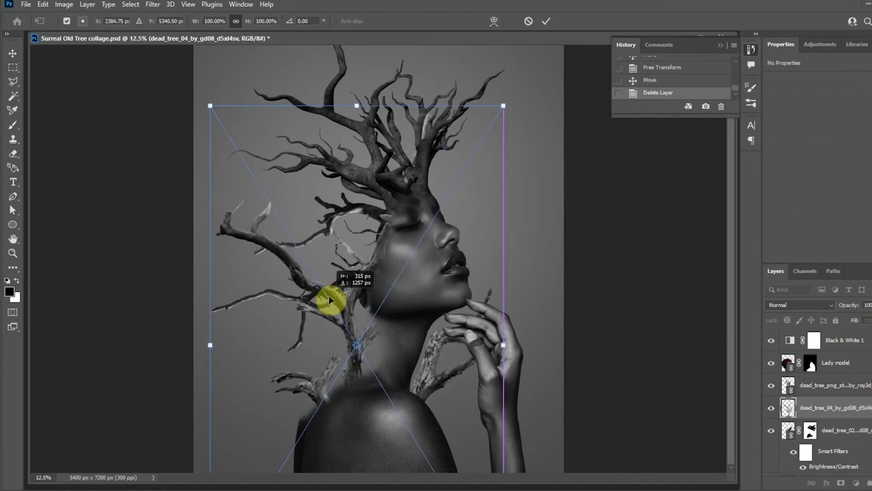
Place the dead_tree_04 image behind the head, scale it to 75.94%, and shift its branches toward the back of the head
{"action": "left_click_drag", "start_coordinate": [327, 296], "coordinate": [350, 265]}
{"action": "key", "text": "Return"}
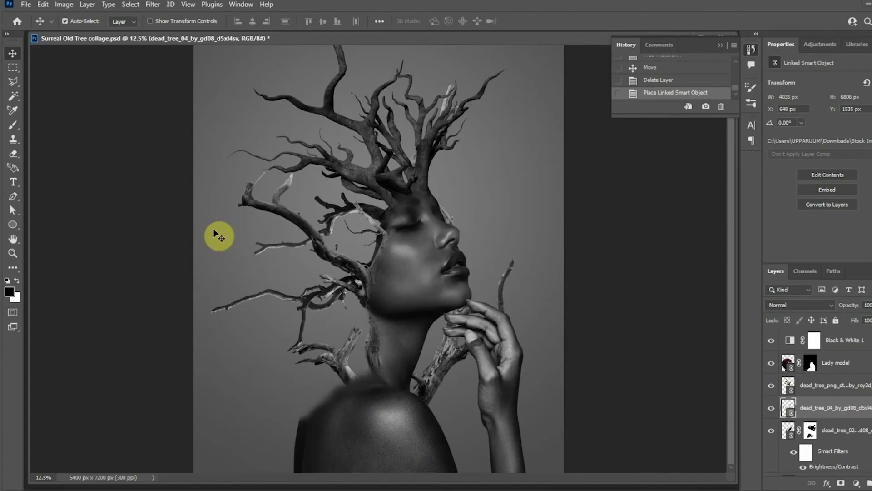
{"action": "key", "text": "ctrl+t"}
{"action": "left_click_drag", "start_coordinate": [524, 76], "coordinate": [490, 134]}
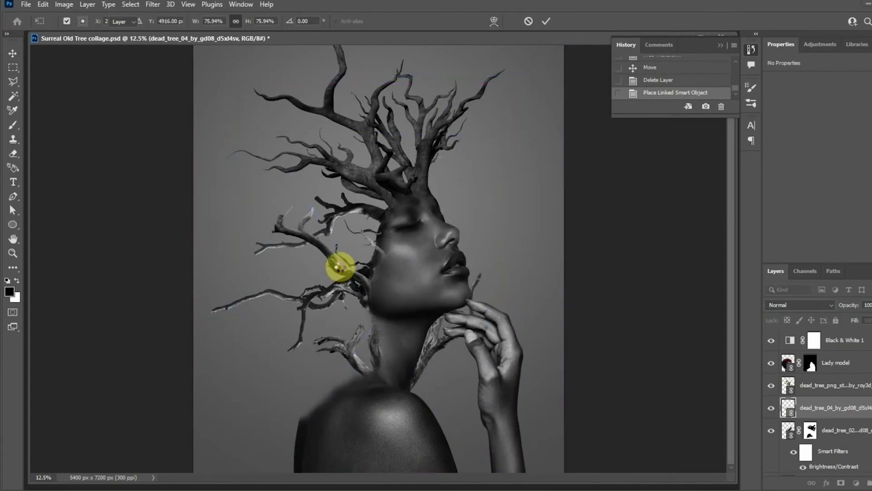
{"action": "key", "text": "Return"}
{"action": "left_click_drag", "start_coordinate": [351, 278], "coordinate": [330, 262]}
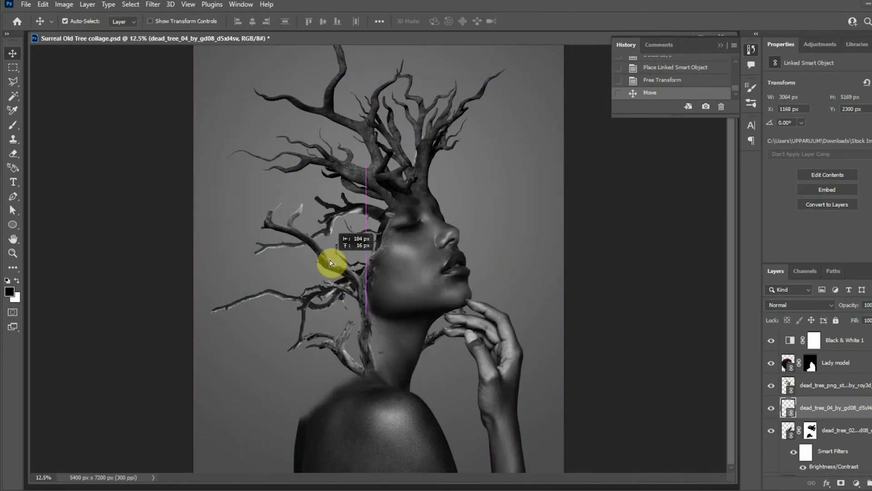
Rotate the dead_tree_04 image to -10.16° and reposition its main branch against the back of the neck
{"action": "key", "text": "ctrl+t"}
{"action": "left_click_drag", "start_coordinate": [561, 148], "coordinate": [528, 117]}
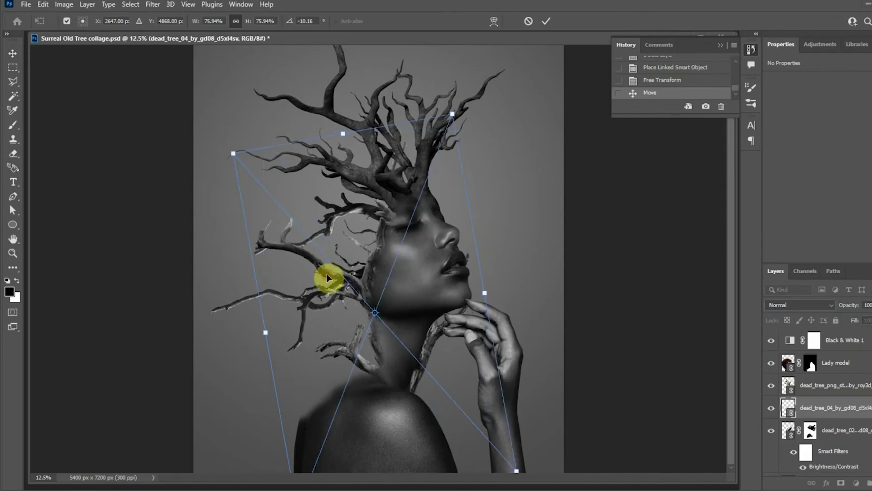
{"action": "left_click_drag", "start_coordinate": [327, 277], "coordinate": [337, 289]}
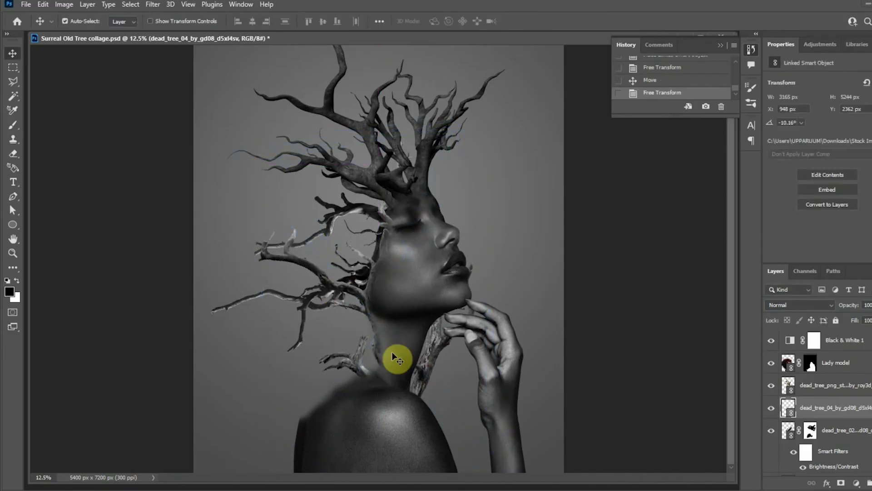
{"action": "left_click_drag", "start_coordinate": [395, 357], "coordinate": [357, 376]}
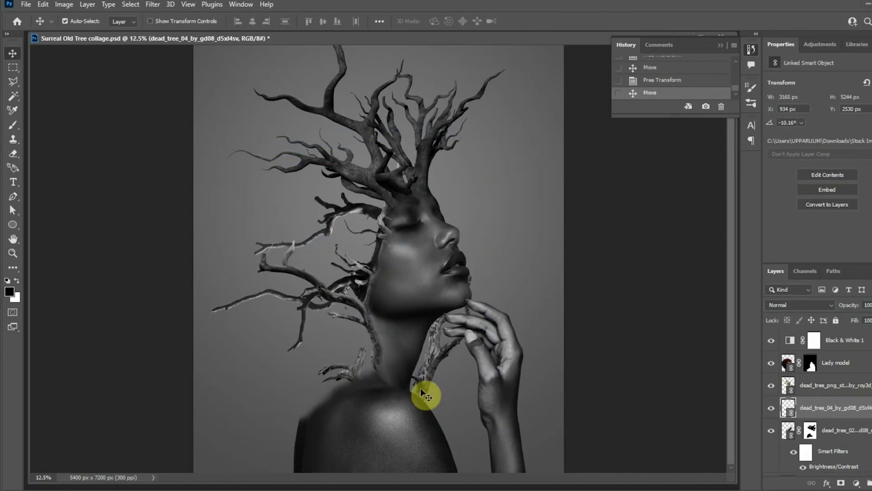
Add a layer mask to dead_tree_04 and paint out its branches above the shoulder and between the chin, hand and neck
{"action": "left_click", "coordinate": [841, 484]}
{"action": "mouse_move", "coordinate": [334, 298]}
{"action": "left_mouse_down"}
{"action": "mouse_move", "coordinate": [234, 197]}
{"action": "mouse_move", "coordinate": [307, 292]}
{"action": "mouse_move", "coordinate": [335, 298]}
{"action": "left_mouse_up"}
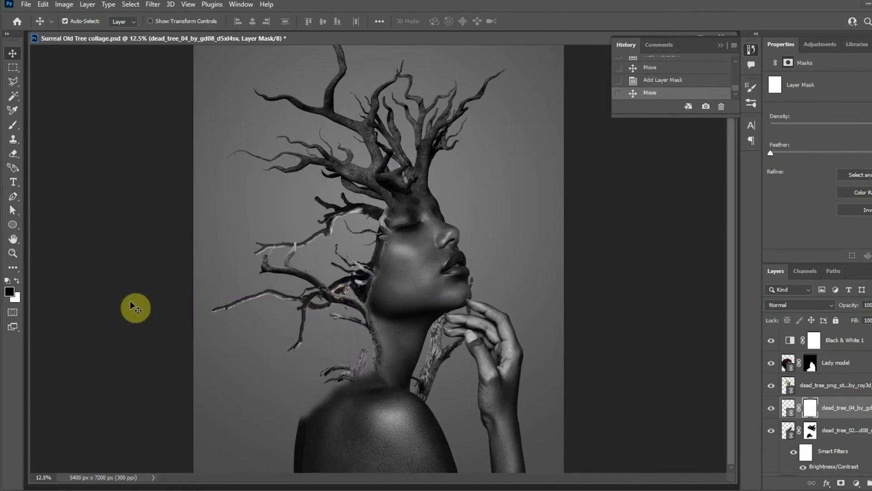
{"action": "left_click", "coordinate": [12, 125]}
{"action": "mouse_move", "coordinate": [345, 366]}
{"action": "left_mouse_down"}
{"action": "mouse_move", "coordinate": [360, 355]}
{"action": "mouse_move", "coordinate": [350, 376]}
{"action": "mouse_move", "coordinate": [315, 390]}
{"action": "mouse_move", "coordinate": [327, 376]}
{"action": "left_mouse_up"}
{"action": "left_click", "coordinate": [318, 377]}
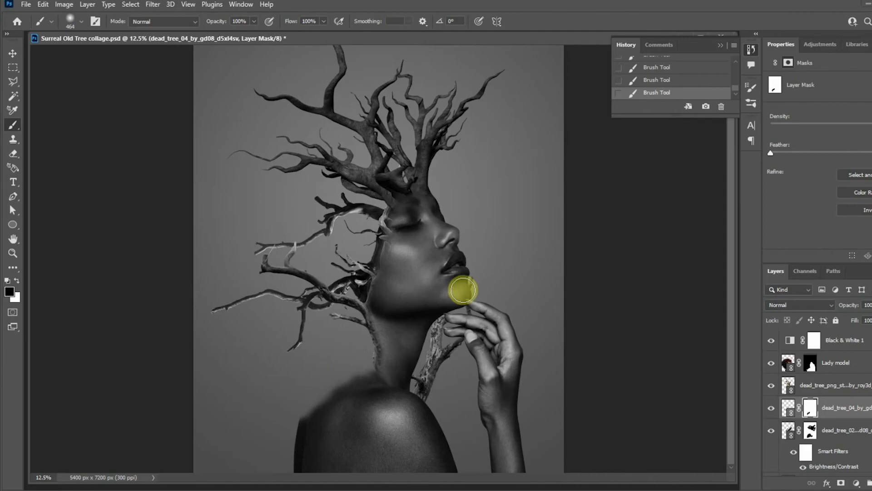
{"action": "mouse_move", "coordinate": [462, 290]}
{"action": "left_mouse_down"}
{"action": "mouse_move", "coordinate": [454, 365]}
{"action": "mouse_move", "coordinate": [437, 325]}
{"action": "mouse_move", "coordinate": [424, 372]}
{"action": "mouse_move", "coordinate": [441, 357]}
{"action": "mouse_move", "coordinate": [423, 405]}
{"action": "left_mouse_up"}
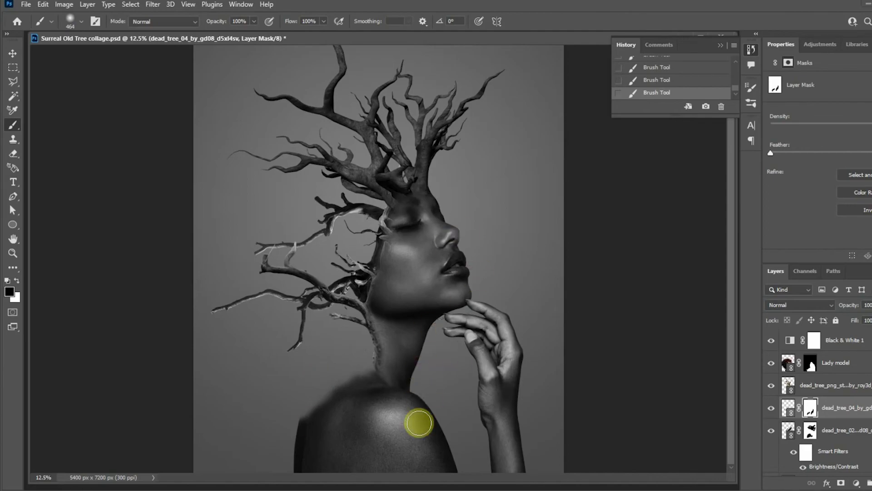
Move the dead_tree_04 layer below the second tree layer and nudge its branches slightly outward
{"action": "left_click_drag", "start_coordinate": [836, 409], "coordinate": [836, 433]}
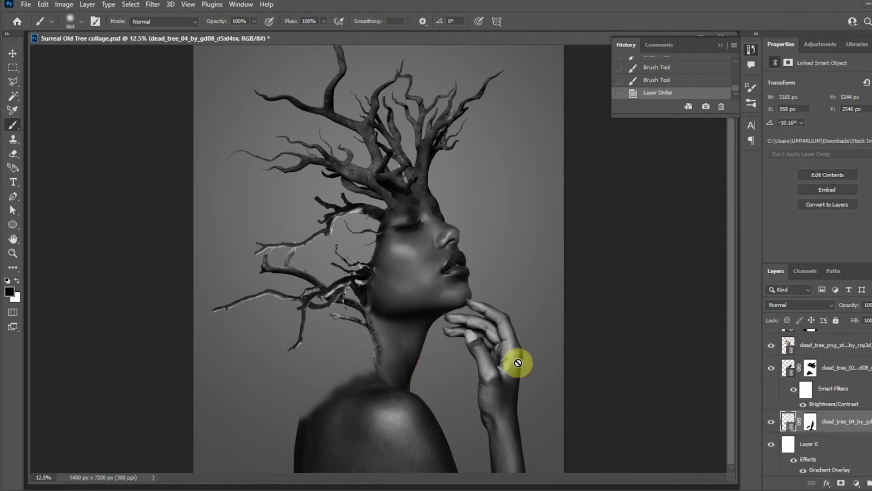
{"action": "key", "text": "v"}
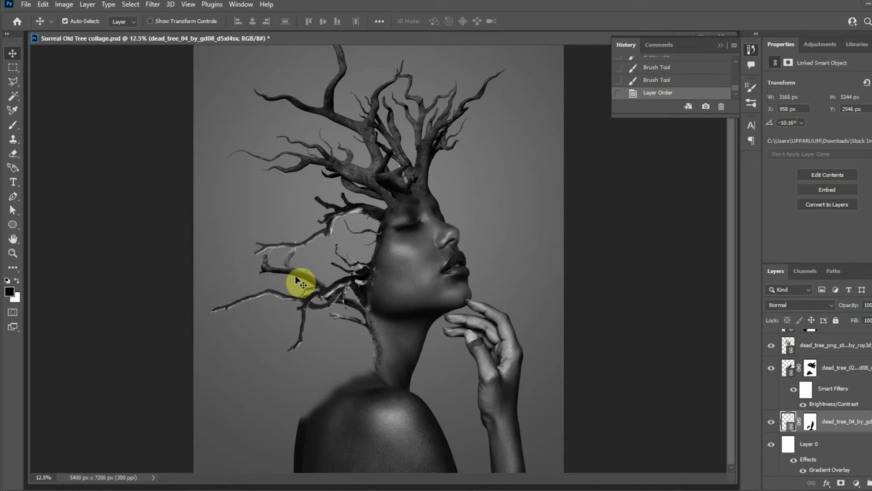
{"action": "left_click_drag", "start_coordinate": [292, 277], "coordinate": [290, 275]}
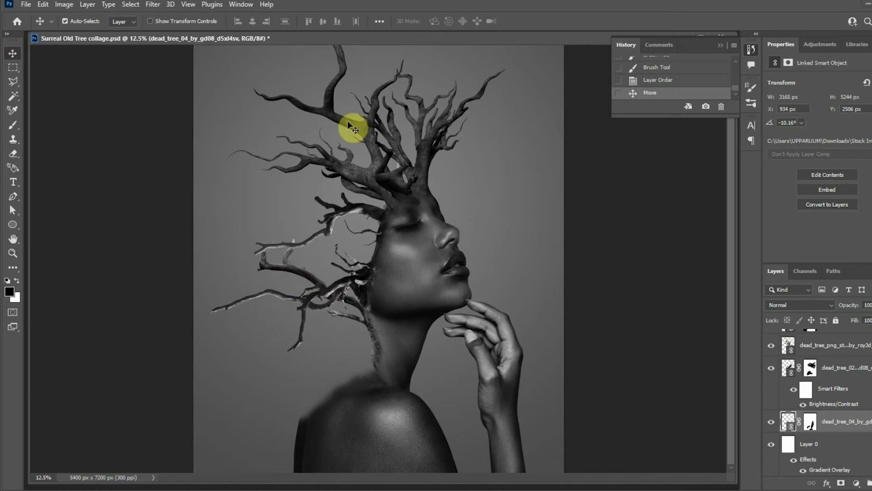
Duplicate the first tree, flip the copy vertically, and position it behind the neck and shoulder
{"action": "left_click_drag", "start_coordinate": [353, 129], "coordinate": [302, 255]}
{"action": "left_click", "coordinate": [46, 4]}
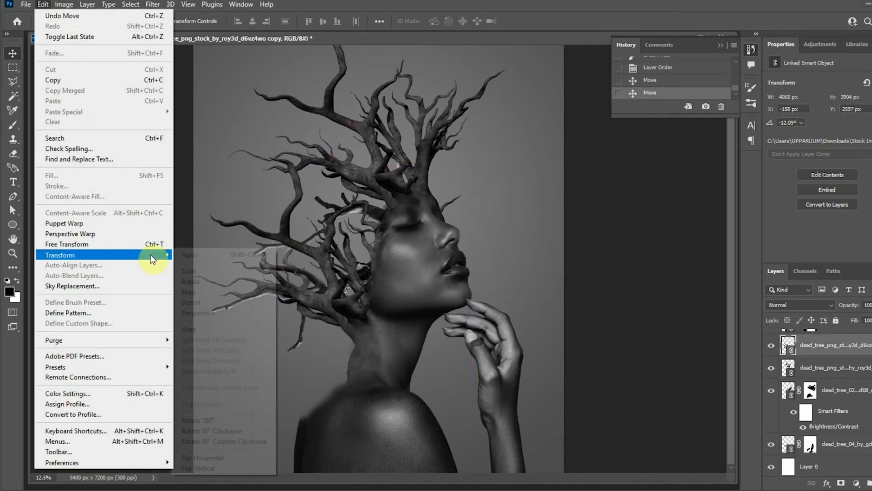
{"action": "left_click", "coordinate": [204, 400]}
{"action": "left_click_drag", "start_coordinate": [364, 249], "coordinate": [397, 310]}
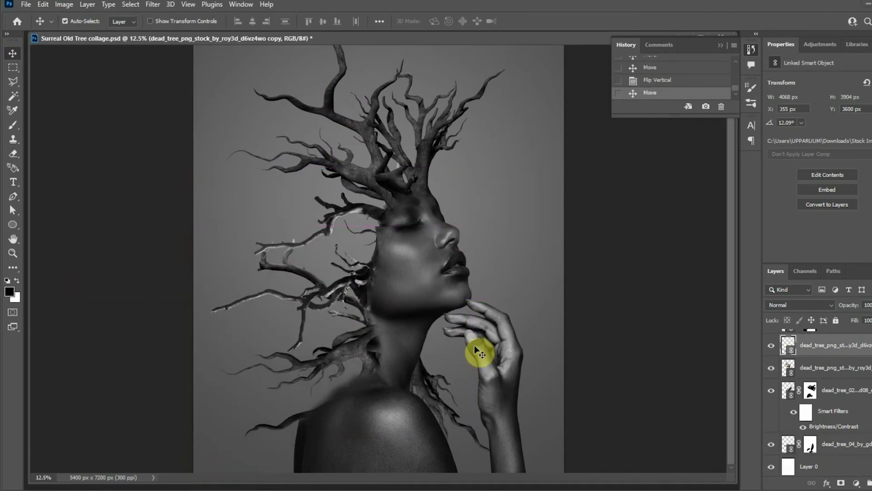
Rotate the flipped tree copy to 138.09° and fit its branches behind the neck and lower head
{"action": "key", "text": "ctrl+t"}
{"action": "left_click_drag", "start_coordinate": [580, 247], "coordinate": [536, 191]}
{"action": "left_click_drag", "start_coordinate": [354, 363], "coordinate": [312, 358]}
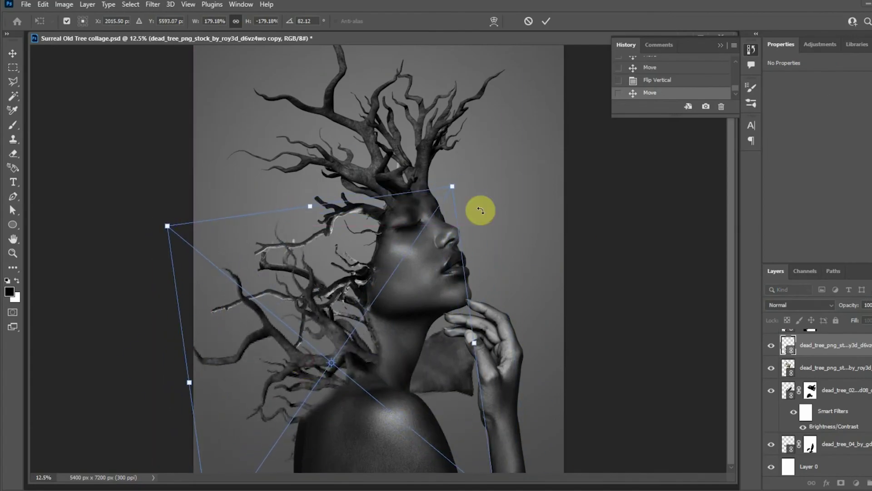
{"action": "left_click_drag", "start_coordinate": [480, 211], "coordinate": [538, 400]}
{"action": "left_click_drag", "start_coordinate": [353, 372], "coordinate": [371, 329]}
{"action": "key", "text": "Return"}
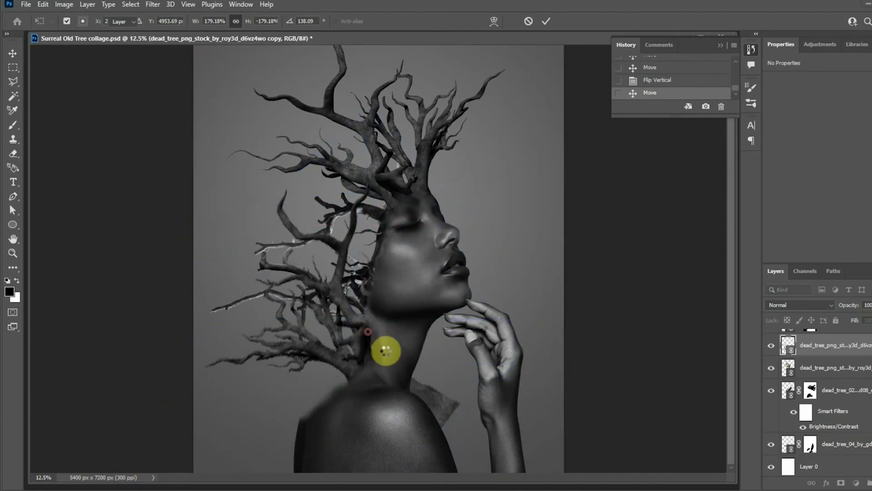
Move the flipped tree copy above the Lady model layer, add a layer mask, and paint out its trunk over the shoulder
{"action": "mouse_move", "coordinate": [848, 347]}
{"action": "left_mouse_down"}
{"action": "mouse_move", "coordinate": [848, 320]}
{"action": "mouse_move", "coordinate": [833, 356]}
{"action": "mouse_move", "coordinate": [834, 347]}
{"action": "left_mouse_up"}
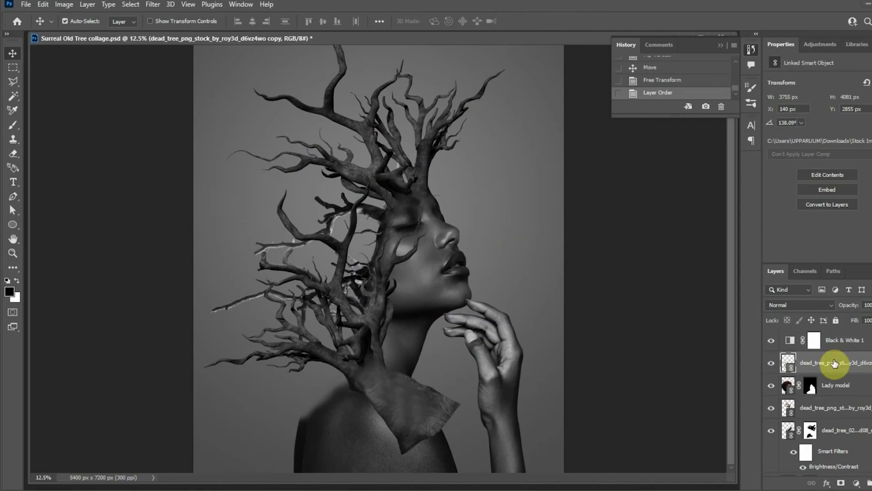
{"action": "left_click", "coordinate": [841, 483]}
{"action": "left_click", "coordinate": [13, 130]}
{"action": "mouse_move", "coordinate": [394, 380]}
{"action": "left_mouse_down"}
{"action": "mouse_move", "coordinate": [445, 404]}
{"action": "mouse_move", "coordinate": [411, 401]}
{"action": "mouse_move", "coordinate": [394, 418]}
{"action": "mouse_move", "coordinate": [455, 431]}
{"action": "mouse_move", "coordinate": [385, 414]}
{"action": "left_mouse_up"}
Rotate and reposition the masked tree copy so its branches spread backward from behind the closed eye and ear
{"action": "left_click", "coordinate": [13, 53]}
{"action": "left_click_drag", "start_coordinate": [364, 370], "coordinate": [366, 356]}
{"action": "key", "text": "ctrl+t"}
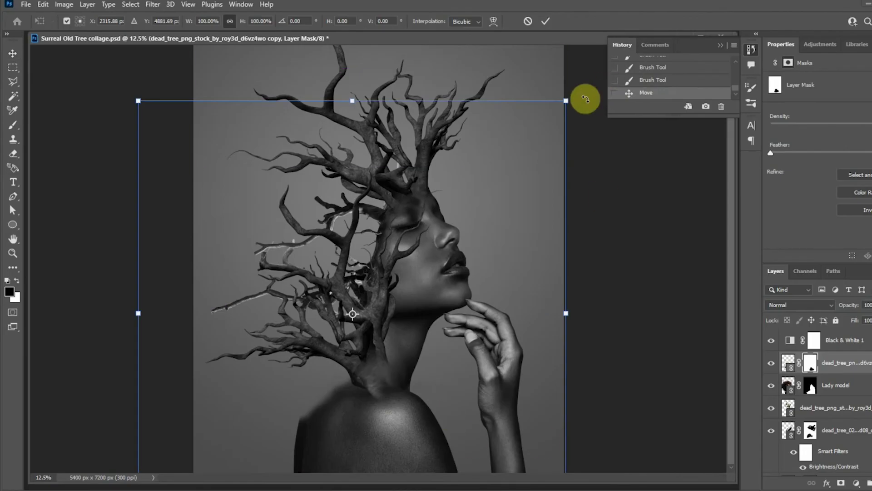
{"action": "left_click", "coordinate": [719, 45]}
{"action": "left_click_drag", "start_coordinate": [576, 94], "coordinate": [373, 54]}
{"action": "left_click_drag", "start_coordinate": [388, 328], "coordinate": [360, 353]}
{"action": "left_click_drag", "start_coordinate": [624, 356], "coordinate": [385, 323]}
{"action": "left_click_drag", "start_coordinate": [599, 327], "coordinate": [525, 210]}
{"action": "left_click_drag", "start_coordinate": [365, 302], "coordinate": [393, 208]}
{"action": "key", "text": "Return"}
{"action": "key", "text": "Return"}
Duplicate the masked tree copy toward the neck and stack a duplicate below the Lady model layer
{"action": "key", "text": "b"}
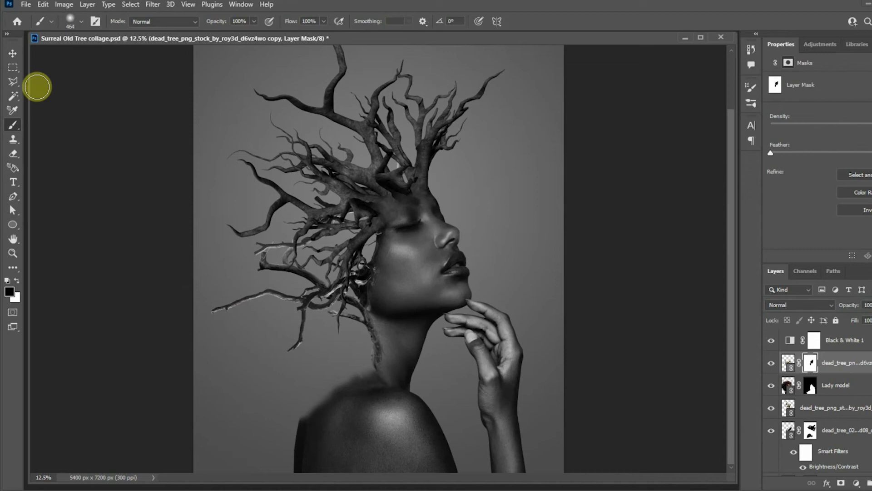
{"action": "key", "text": "v"}
{"action": "left_click_drag", "start_coordinate": [379, 225], "coordinate": [412, 384]}
{"action": "left_click_drag", "start_coordinate": [838, 363], "coordinate": [830, 450]}
{"action": "mouse_move", "coordinate": [268, 388]}
{"action": "left_mouse_down"}
{"action": "mouse_move", "coordinate": [259, 403]}
{"action": "mouse_move", "coordinate": [266, 370]}
{"action": "mouse_move", "coordinate": [273, 398]}
{"action": "left_mouse_up"}
Rotate the duplicate below the Lady model by 20.83° and fit its branches behind the neck above the shoulder
{"action": "key", "text": "ctrl+t"}
{"action": "left_click_drag", "start_coordinate": [469, 293], "coordinate": [486, 352]}
{"action": "left_click_drag", "start_coordinate": [380, 381], "coordinate": [363, 341]}
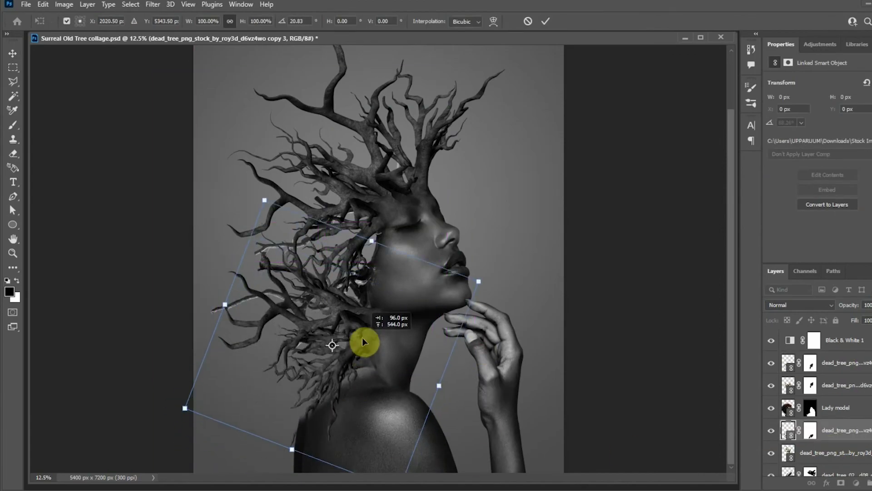
{"action": "key", "text": "Return"}
{"action": "left_click", "coordinate": [362, 377]}
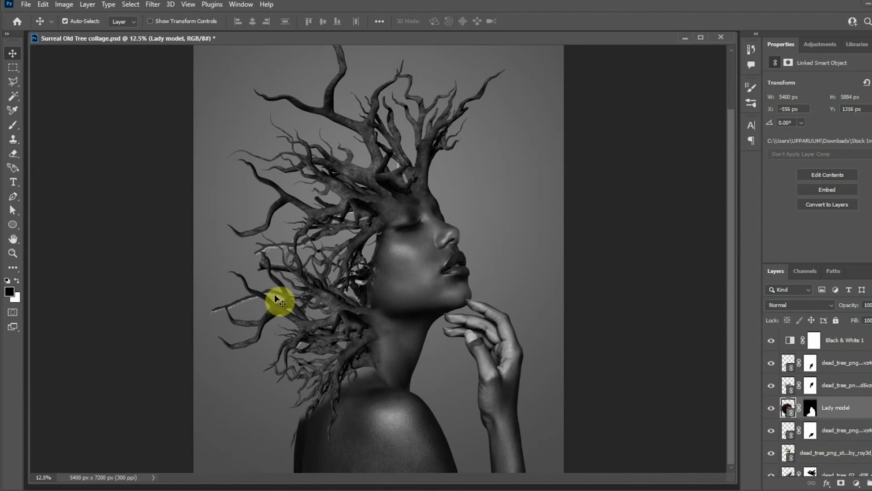
Duplicate the second tree and move the copy down and outward until its branches extend behind the shoulder
{"action": "left_click_drag", "start_coordinate": [273, 293], "coordinate": [225, 452]}
{"action": "key", "text": "shift+Left"}
{"action": "key", "text": "shift+Left"}
{"action": "key", "text": "shift+Left"}
{"action": "key", "text": "shift+Left"}
{"action": "key", "text": "shift+Left"}
{"action": "key", "text": "shift+Left"}
{"action": "key", "text": "shift+Left"}
{"action": "key", "text": "shift+Left"}
{"action": "key", "text": "shift+Left"}
{"action": "key", "text": "shift+Left"}
{"action": "key", "text": "shift+Left"}
{"action": "key", "text": "shift+Left"}
{"action": "key", "text": "shift+Left"}
{"action": "key", "text": "shift+Left"}
{"action": "key", "text": "shift+Left"}
{"action": "key", "text": "shift+Left"}
{"action": "key", "text": "shift+Left"}
{"action": "key", "text": "shift+Left"}
{"action": "key", "text": "shift+Left"}
{"action": "key", "text": "shift+Left"}
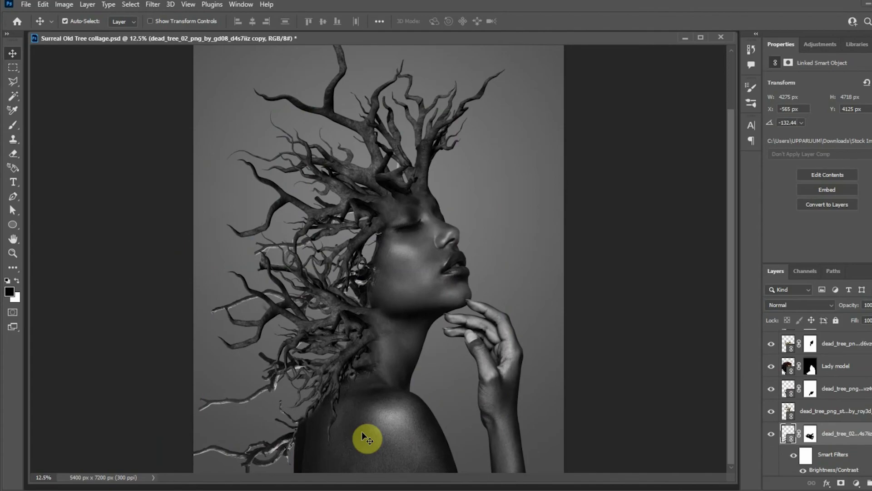
Scale down the second tree copy and reposition its branches against the back of the shoulder
{"action": "key", "text": "ctrl+t"}
{"action": "left_click", "coordinate": [469, 197]}
{"action": "left_click_drag", "start_coordinate": [458, 234], "coordinate": [518, 317]}
{"action": "left_click_drag", "start_coordinate": [217, 214], "coordinate": [265, 257]}
{"action": "left_click_drag", "start_coordinate": [269, 447], "coordinate": [271, 399]}
{"action": "key", "text": "Return"}
Mask out the second tree copy's long outer branches with a hard-edged 464 px black brush
{"action": "left_click", "coordinate": [809, 435]}
{"action": "left_click", "coordinate": [12, 124]}
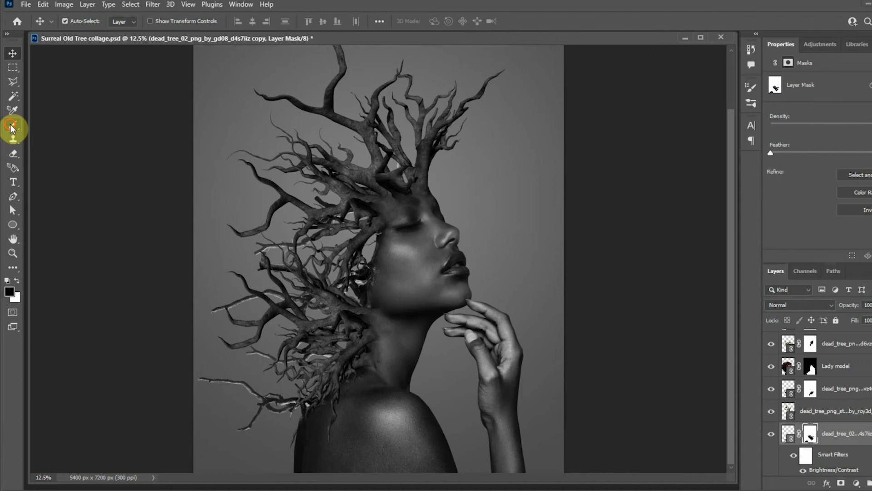
{"action": "right_click", "coordinate": [259, 136]}
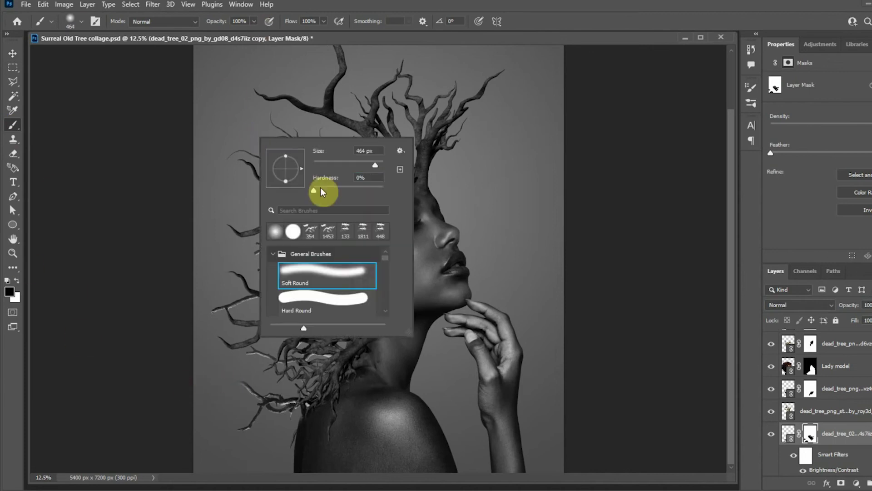
{"action": "left_click_drag", "start_coordinate": [316, 191], "coordinate": [435, 192]}
{"action": "key", "text": "Return"}
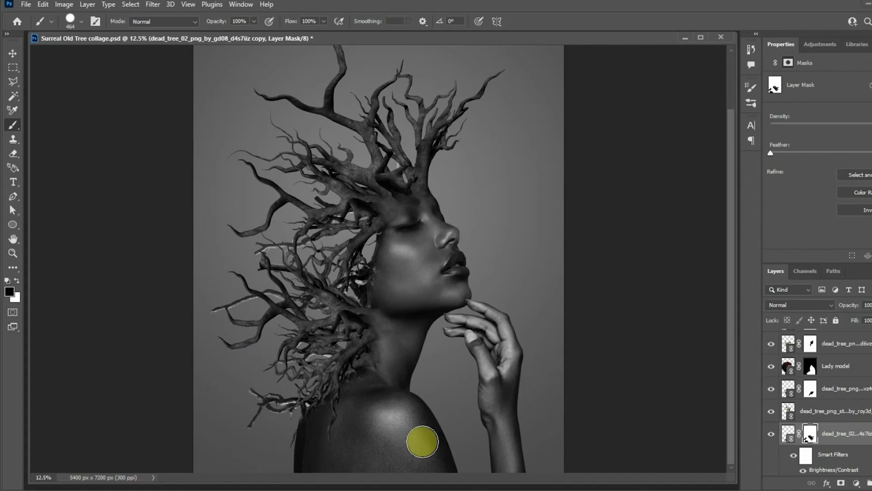
Reposition the tree pieces behind the head and neck to refine how their branches join the ear area
{"action": "key", "text": "v"}
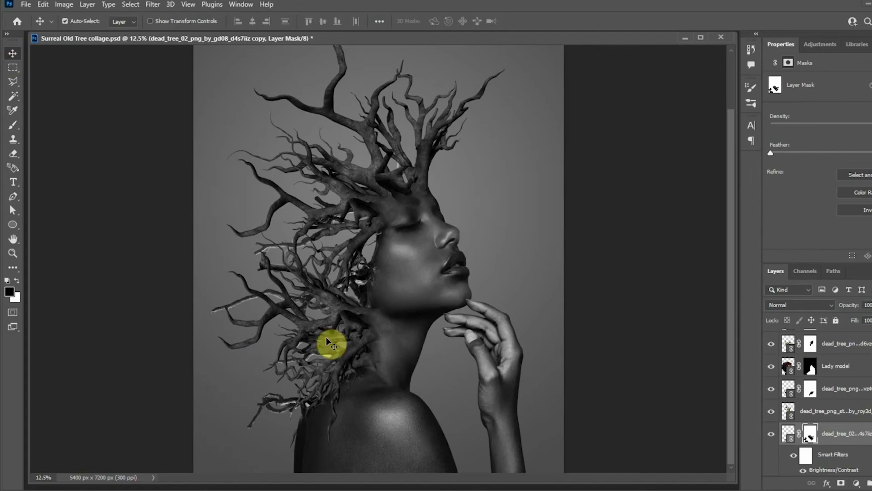
{"action": "left_click_drag", "start_coordinate": [327, 343], "coordinate": [356, 315]}
{"action": "left_click_drag", "start_coordinate": [356, 244], "coordinate": [363, 269]}
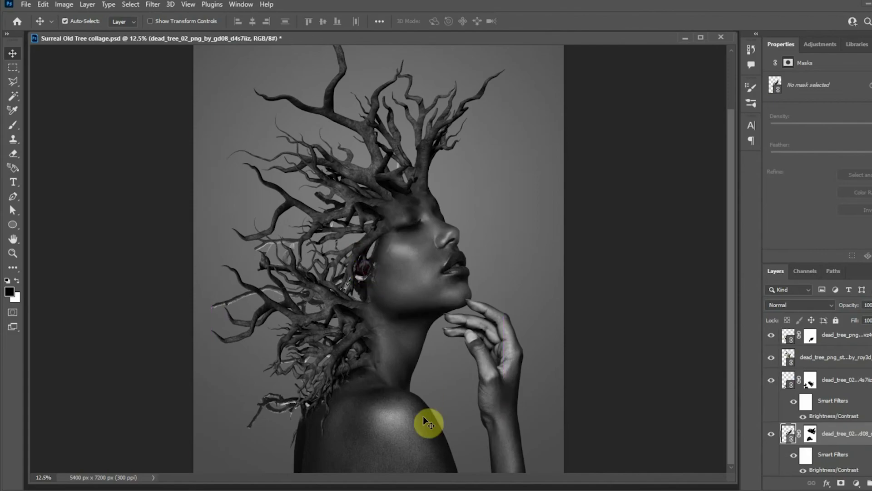
{"action": "key", "text": "ctrl+minus"}
{"action": "key", "text": "ctrl+plus"}
{"action": "key", "text": "ctrl+minus"}
{"action": "key", "text": "ctrl+plus"}
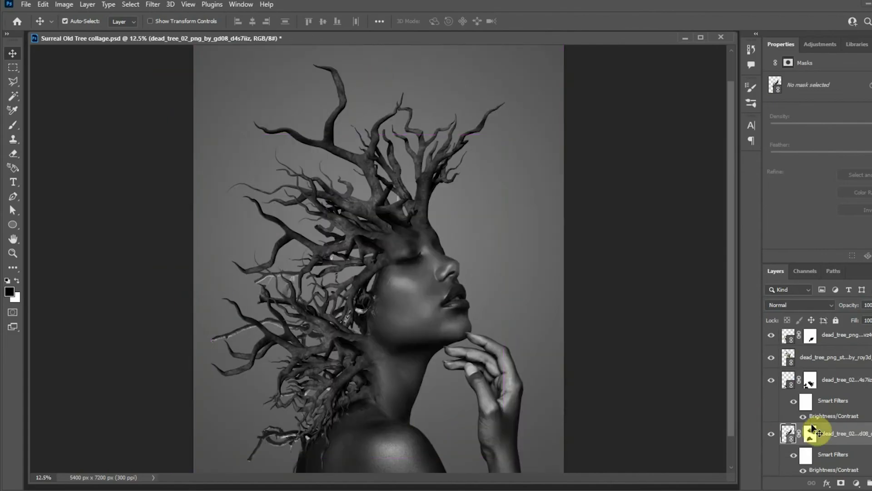
Apply a Camera Raw filter to the Lady model layer with raised Texture, Clarity and Sharpening
{"action": "scroll", "coordinate": [809, 386], "scroll_direction": "up", "scroll_amount": 2}
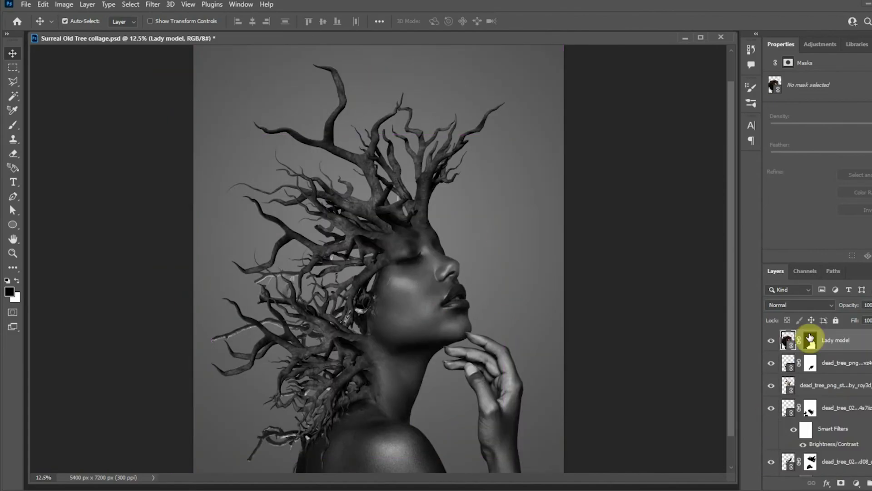
{"action": "left_click", "coordinate": [790, 340]}
{"action": "left_click", "coordinate": [152, 5]}
{"action": "left_click", "coordinate": [181, 86]}
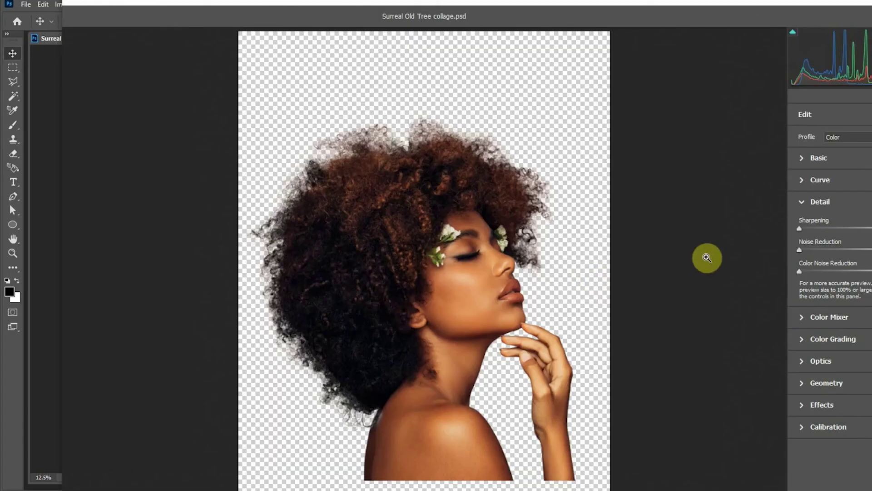
{"action": "left_click", "coordinate": [802, 159]}
{"action": "left_click_drag", "start_coordinate": [862, 375], "coordinate": [871, 375]}
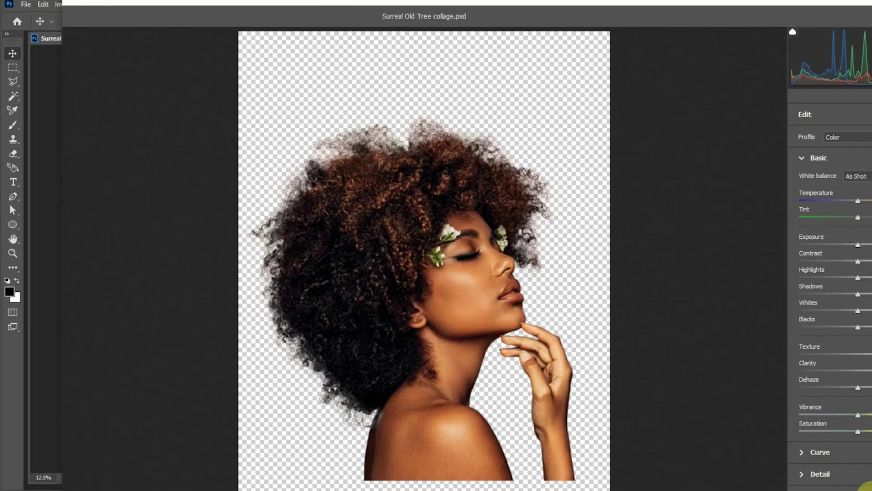
{"action": "left_click", "coordinate": [803, 475]}
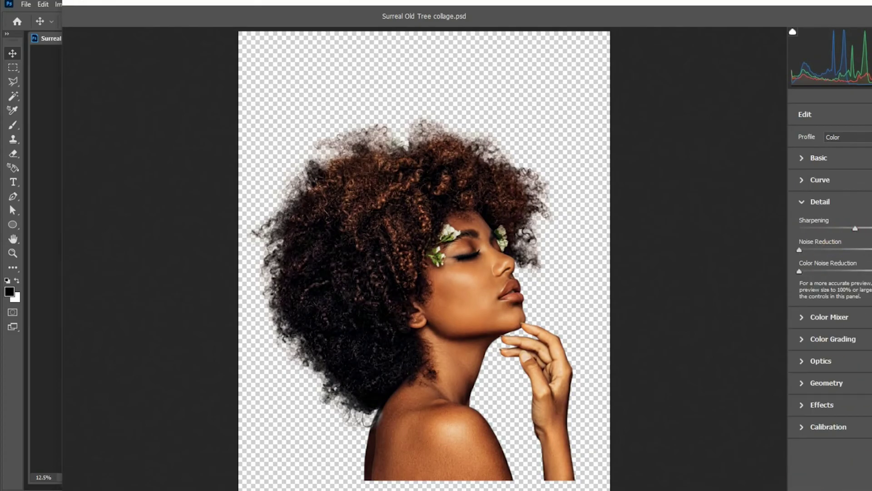
{"action": "key", "text": "Return"}
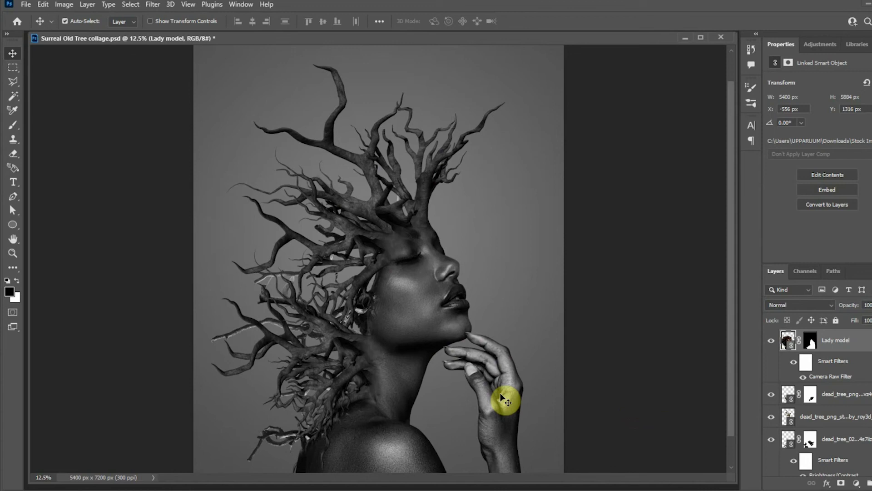
Open the crown tree's source image, dead_tree_png_stock_by_roy3d_d6vz4wo.png, and reapply the last Camera Raw filter to it
{"action": "left_click", "coordinate": [330, 147]}
{"action": "left_click", "coordinate": [152, 4]}
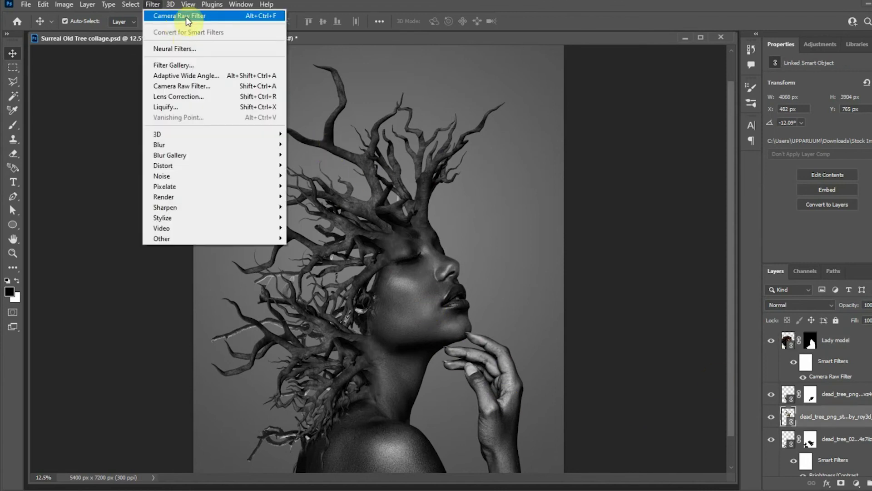
{"action": "left_click", "coordinate": [186, 14]}
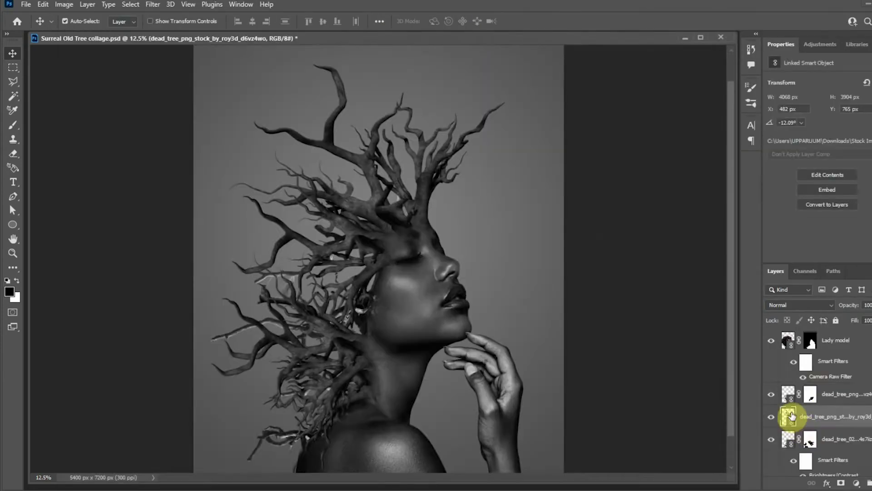
{"action": "double_click", "coordinate": [788, 413]}
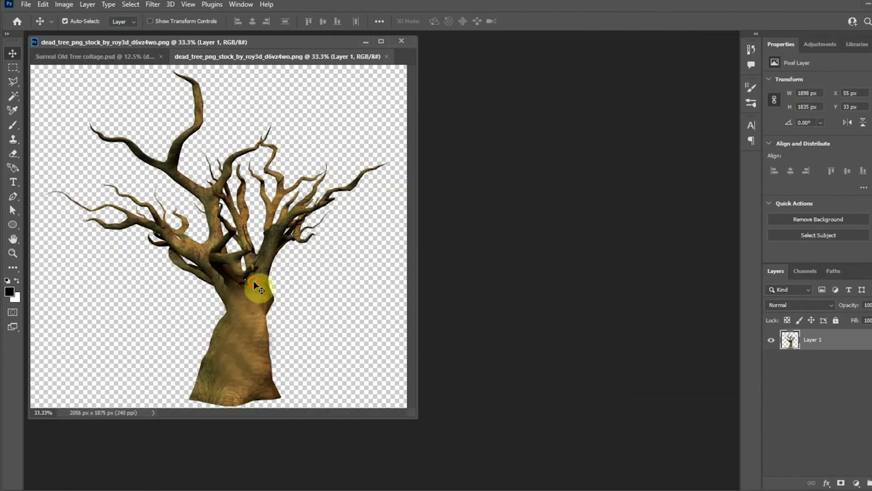
{"action": "left_click", "coordinate": [149, 5]}
{"action": "left_click", "coordinate": [214, 81]}
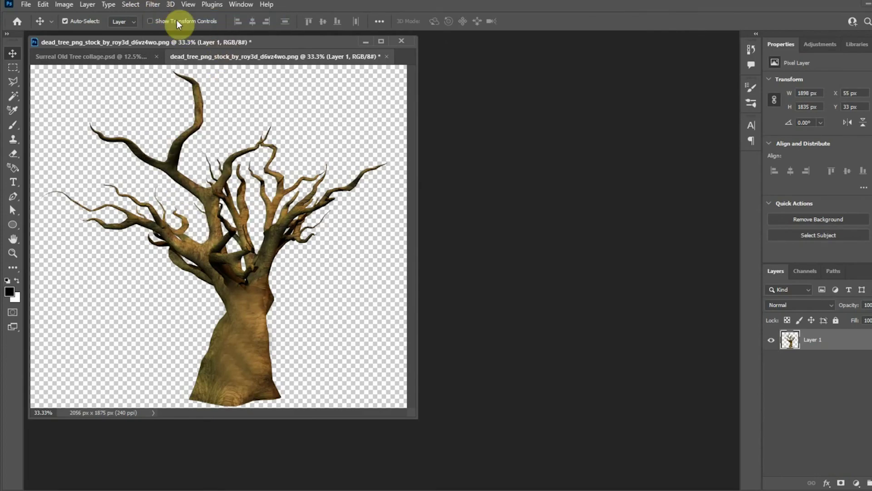
{"action": "left_click_drag", "start_coordinate": [316, 44], "coordinate": [323, 35]}
In a new Camera Raw pass on the tree, raise Texture, Clarity, Contrast, Vibrance and Saturation and slightly lower Exposure
{"action": "left_click", "coordinate": [153, 4]}
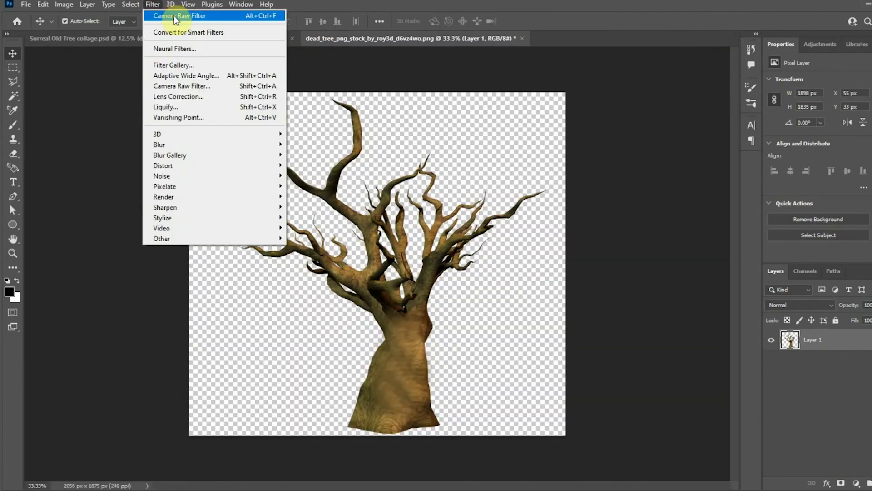
{"action": "left_click", "coordinate": [192, 87]}
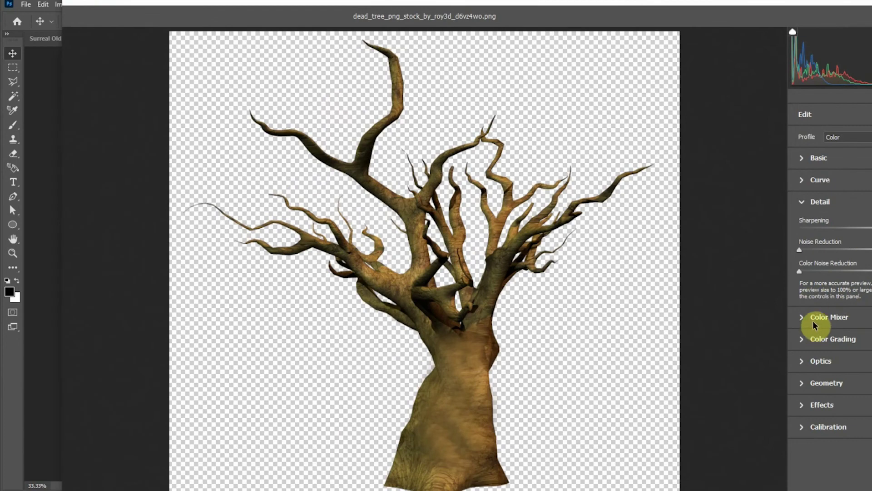
{"action": "left_click", "coordinate": [809, 157]}
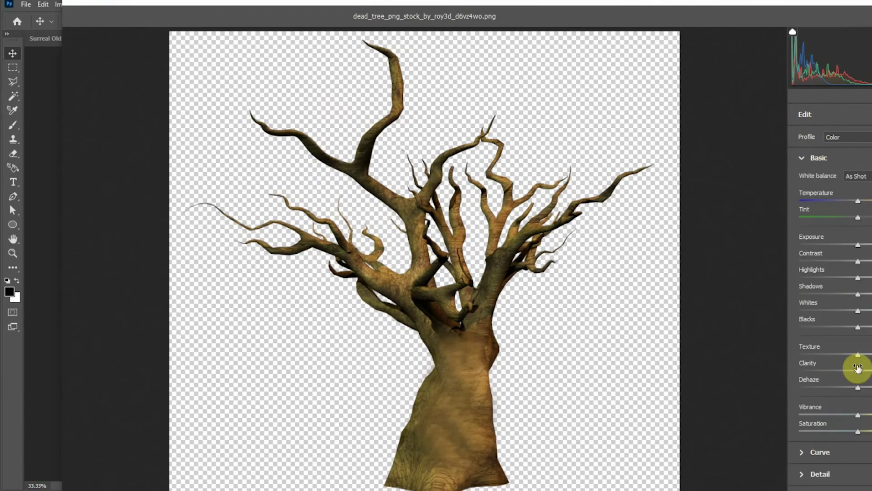
{"action": "left_click_drag", "start_coordinate": [858, 355], "coordinate": [871, 356]}
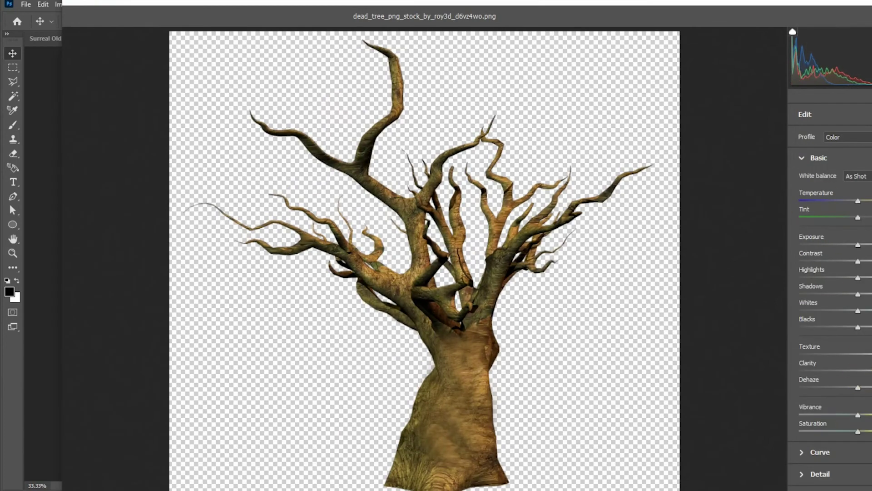
{"action": "mouse_move", "coordinate": [857, 245]}
{"action": "left_mouse_down"}
{"action": "mouse_move", "coordinate": [847, 245]}
{"action": "mouse_move", "coordinate": [855, 245]}
{"action": "left_mouse_up"}
{"action": "left_click_drag", "start_coordinate": [858, 415], "coordinate": [869, 415]}
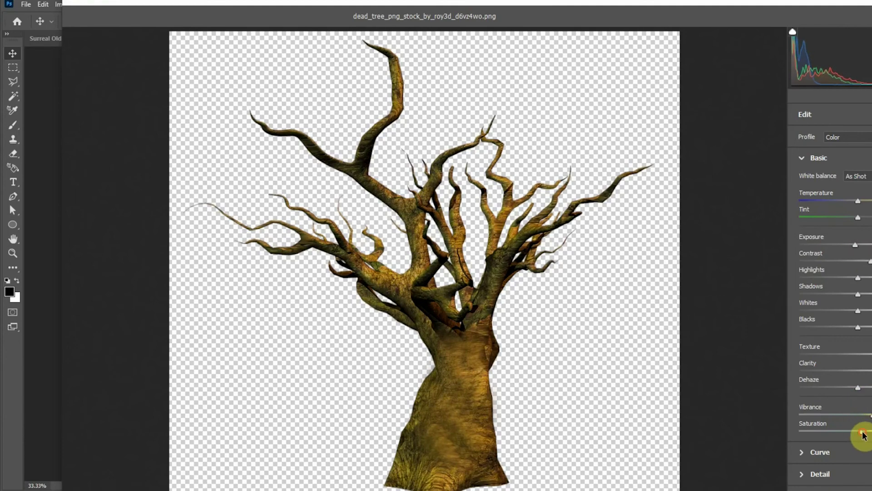
Darken the tree's shadows with the Camera Raw curve, apply the filter, save the image and return to the collage
{"action": "left_click", "coordinate": [813, 452]}
{"action": "left_click", "coordinate": [819, 312]}
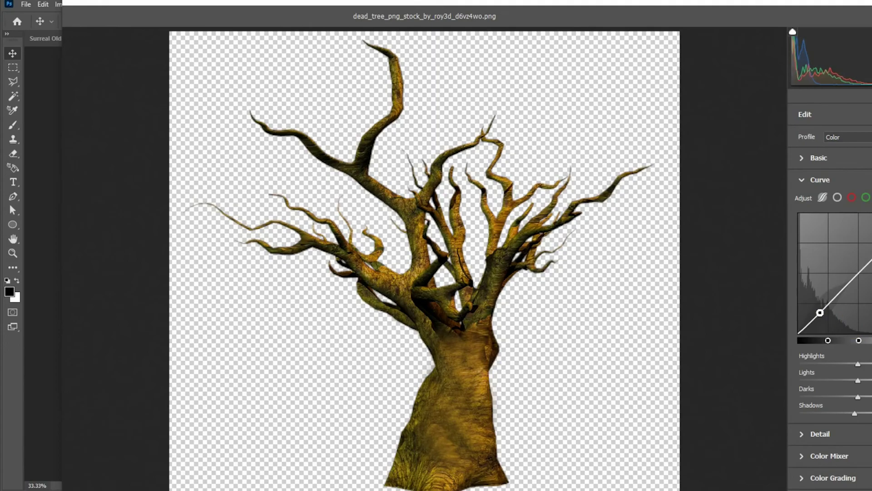
{"action": "left_click_drag", "start_coordinate": [819, 312], "coordinate": [821, 316]}
{"action": "key", "text": "Return"}
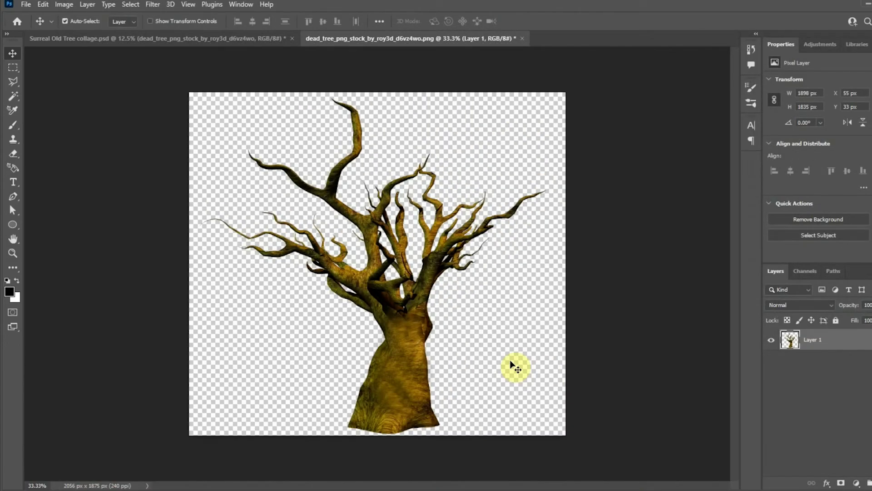
{"action": "left_click", "coordinate": [208, 37]}
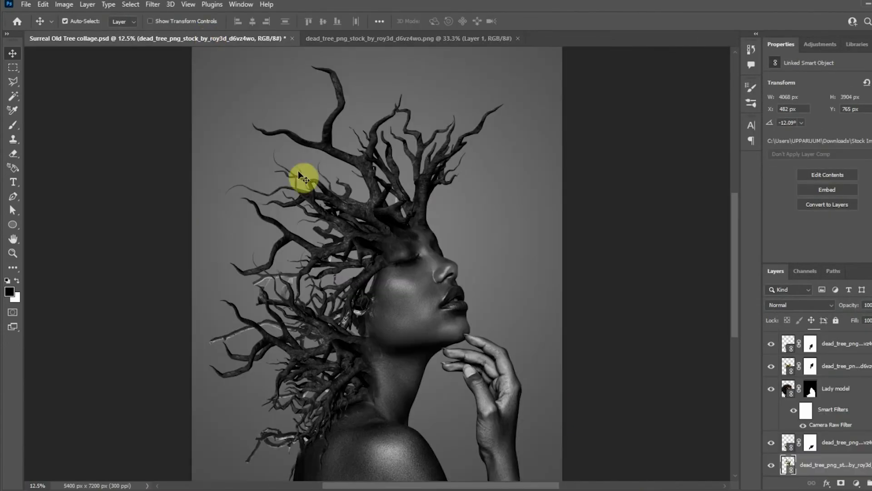
Compare the collage before and after the smart object update by switching between its history states
{"action": "left_click", "coordinate": [751, 49]}
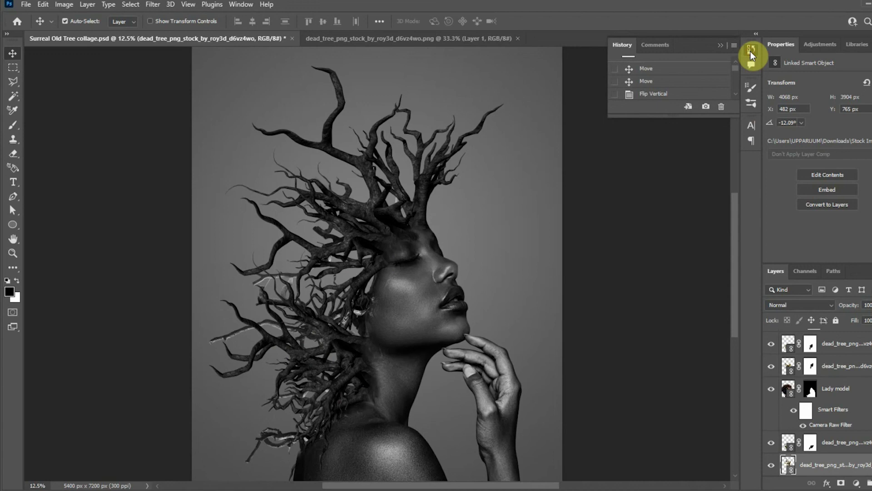
{"action": "scroll", "coordinate": [737, 76], "scroll_direction": "down", "scroll_amount": 2}
{"action": "left_click", "coordinate": [675, 80]}
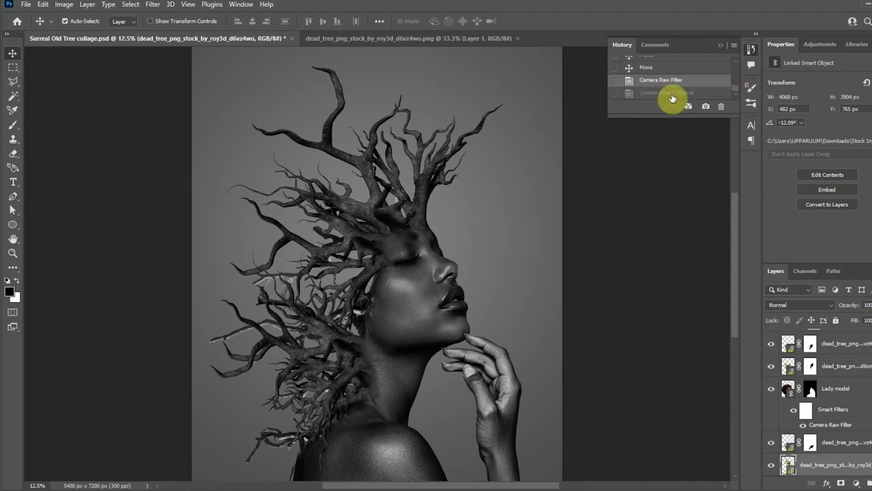
{"action": "left_click", "coordinate": [672, 94]}
{"action": "left_click", "coordinate": [670, 82]}
{"action": "left_click", "coordinate": [669, 93]}
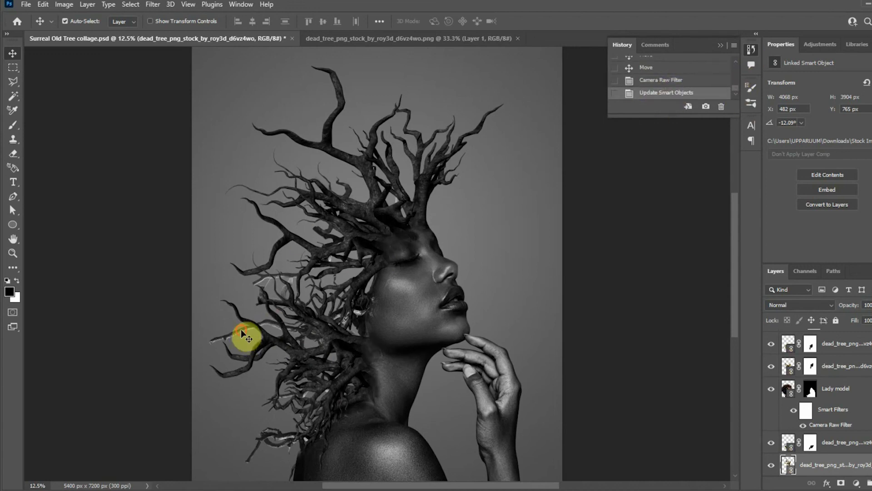
Open the source image of the dead_tree_02 layer and set its Brightness to -69 and Contrast to 66
{"action": "double_click", "coordinate": [806, 435]}
{"action": "left_click", "coordinate": [64, 4]}
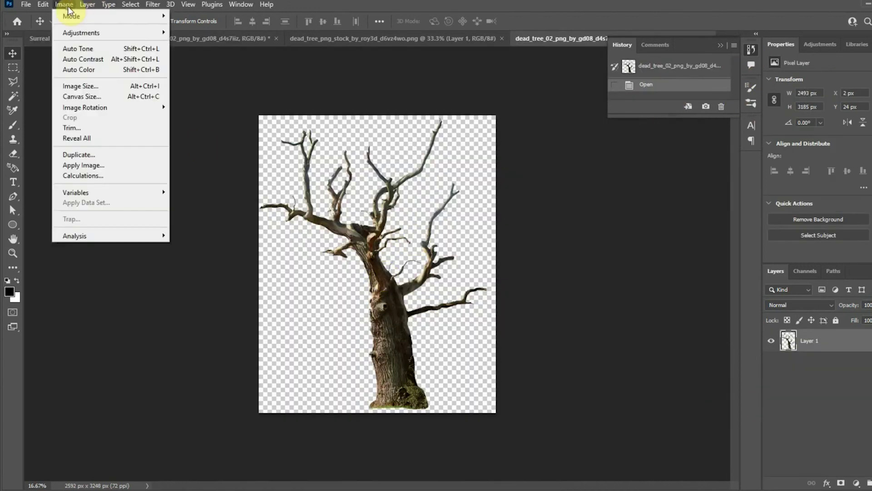
{"action": "mouse_move", "coordinate": [80, 33]}
{"action": "left_click", "coordinate": [218, 32]}
{"action": "left_click_drag", "start_coordinate": [685, 228], "coordinate": [673, 231]}
{"action": "left_click_drag", "start_coordinate": [698, 257], "coordinate": [733, 261]}
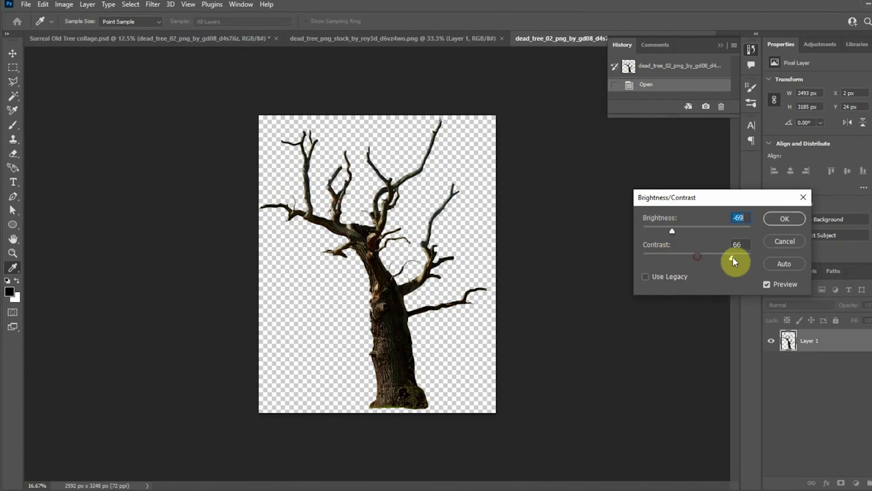
{"action": "left_click", "coordinate": [779, 219]}
Reapply the last Camera Raw filter to the dead_tree_02 image, then save and close it
{"action": "left_click", "coordinate": [153, 4]}
{"action": "left_click", "coordinate": [188, 25]}
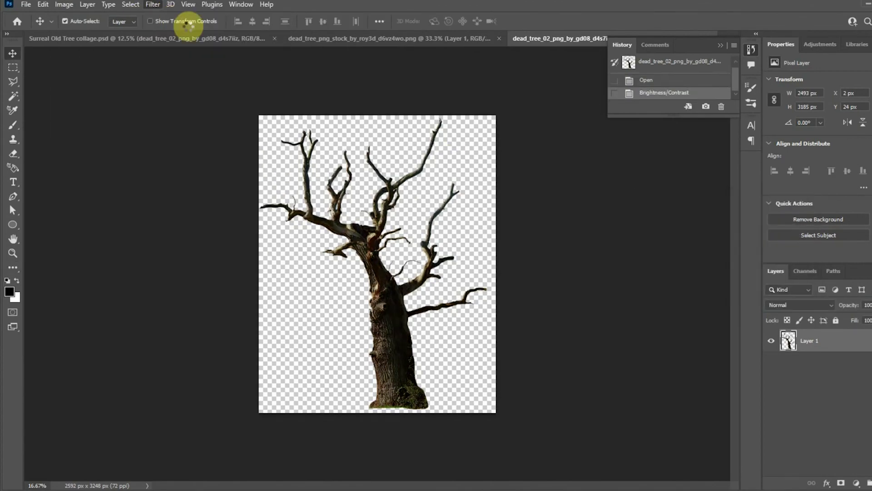
{"action": "key", "text": "ctrl+s"}
{"action": "left_click", "coordinate": [720, 46]}
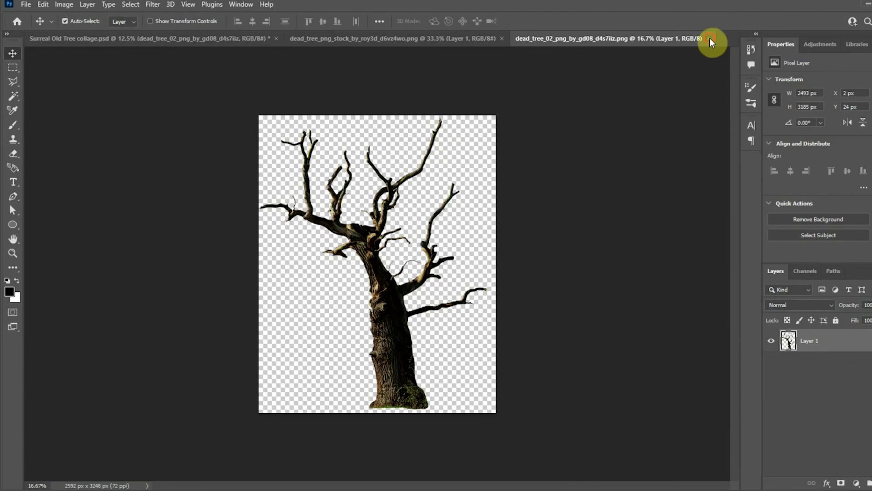
{"action": "left_click", "coordinate": [710, 39]}
{"action": "left_click_drag", "start_coordinate": [264, 298], "coordinate": [268, 273]}
{"action": "key", "text": "ctrl"}
{"action": "key", "text": "ctrl+z"}
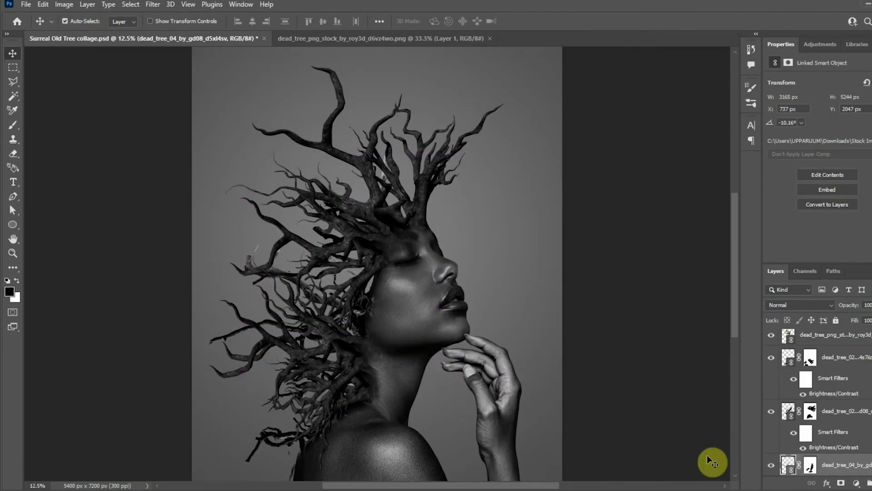
Mask out stray branches of the dead_tree_04 layer behind the model with a 464 px black brush
{"action": "left_click", "coordinate": [770, 464]}
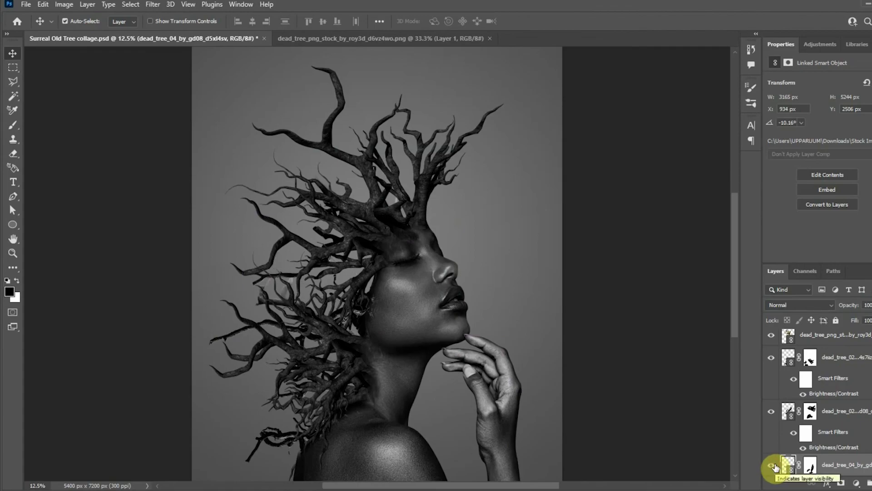
{"action": "left_click", "coordinate": [811, 471]}
{"action": "left_click", "coordinate": [13, 125]}
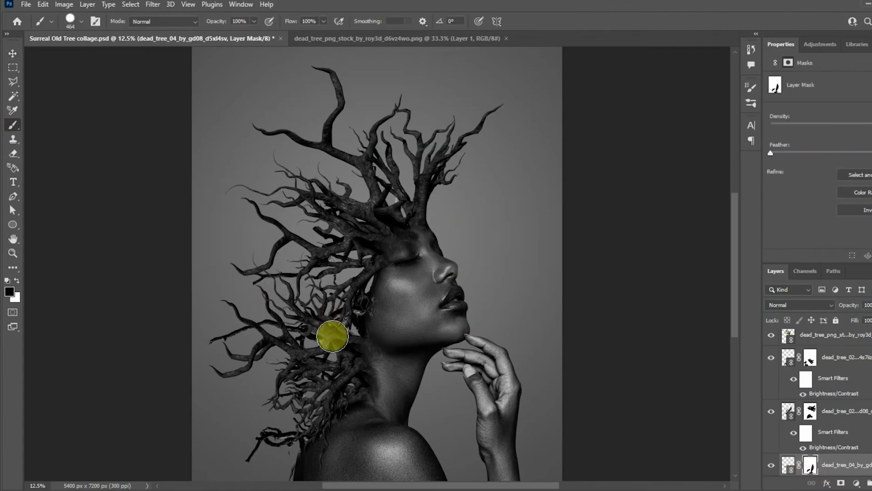
{"action": "key", "text": "ctrl+minus"}
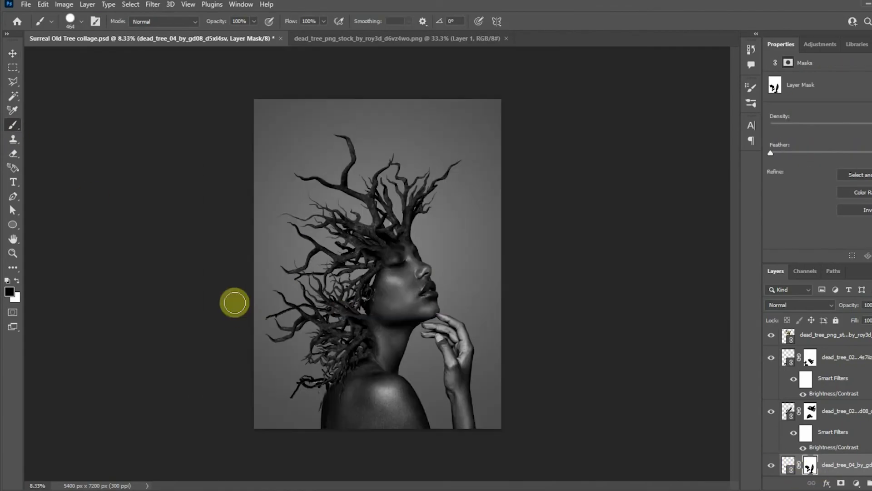
{"action": "key", "text": "v"}
Start another Camera Raw filter on the Lady model layer and lower the curve's Highlights and Lights
{"action": "scroll", "coordinate": [789, 336], "scroll_direction": "up", "scroll_amount": 5}
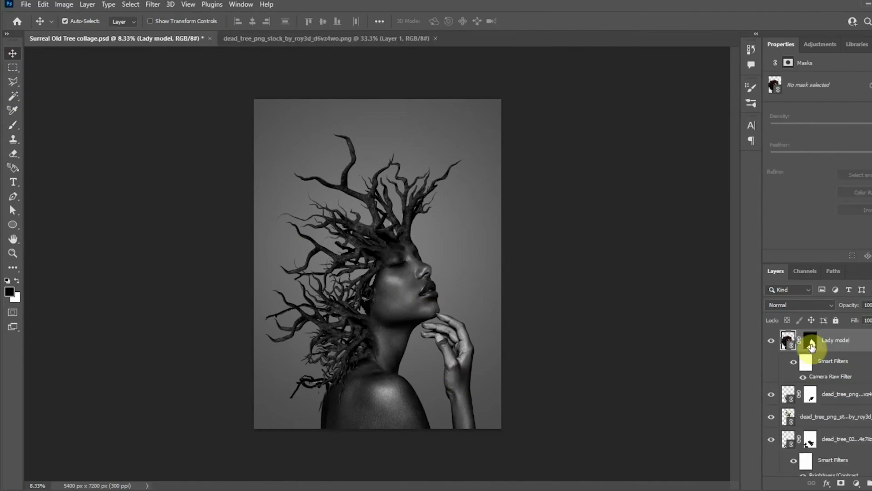
{"action": "left_click", "coordinate": [789, 340]}
{"action": "left_click", "coordinate": [152, 4]}
{"action": "left_click", "coordinate": [240, 85]}
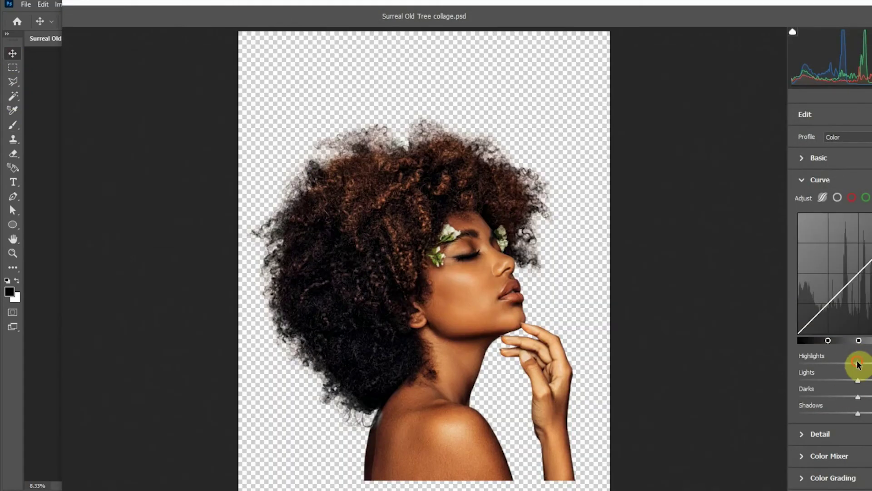
{"action": "left_click_drag", "start_coordinate": [858, 363], "coordinate": [841, 384]}
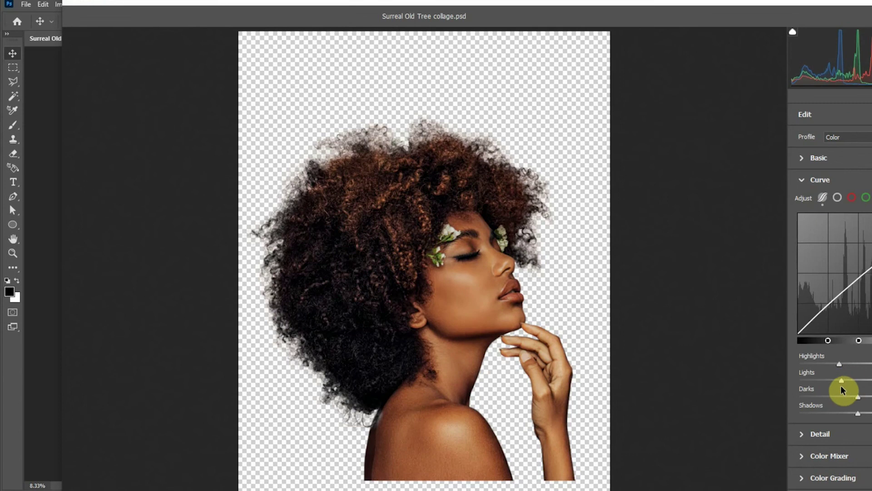
Raise the model's Contrast, Sharpening, Texture and Clarity in the Camera Raw filter
{"action": "left_click", "coordinate": [805, 158]}
{"action": "left_click_drag", "start_coordinate": [858, 260], "coordinate": [871, 265]}
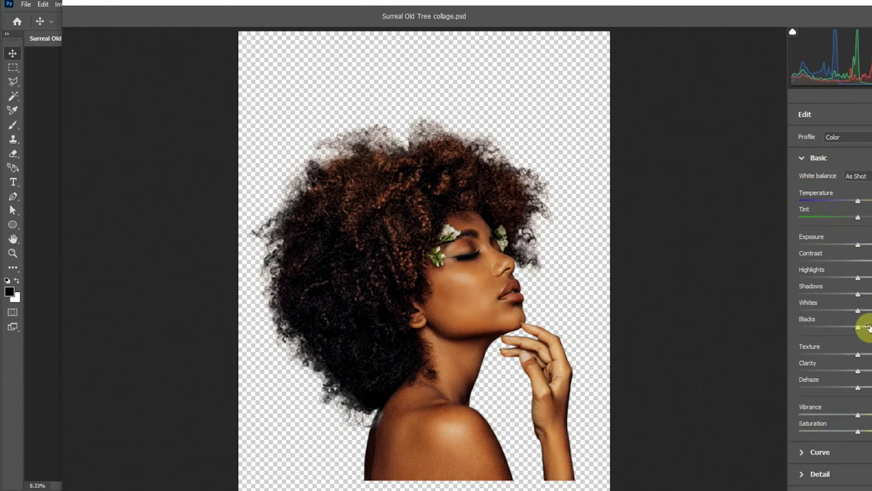
{"action": "left_click", "coordinate": [815, 452]}
{"action": "left_click", "coordinate": [827, 438]}
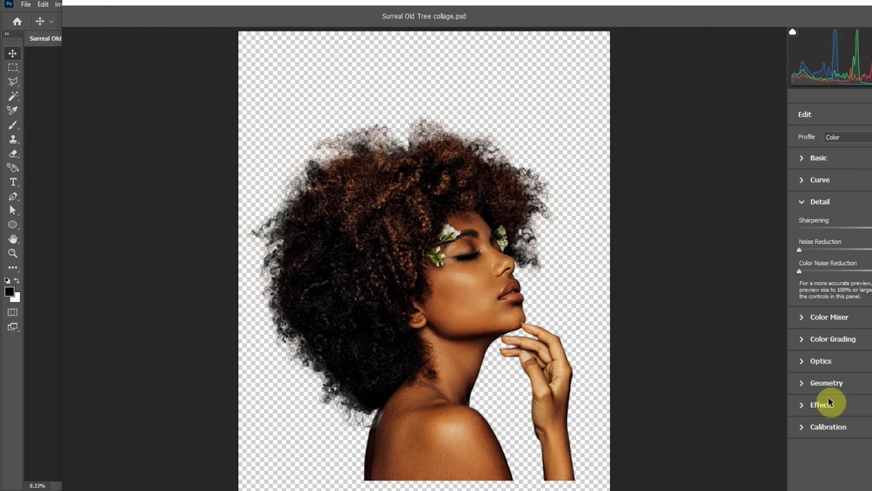
{"action": "left_click", "coordinate": [823, 158]}
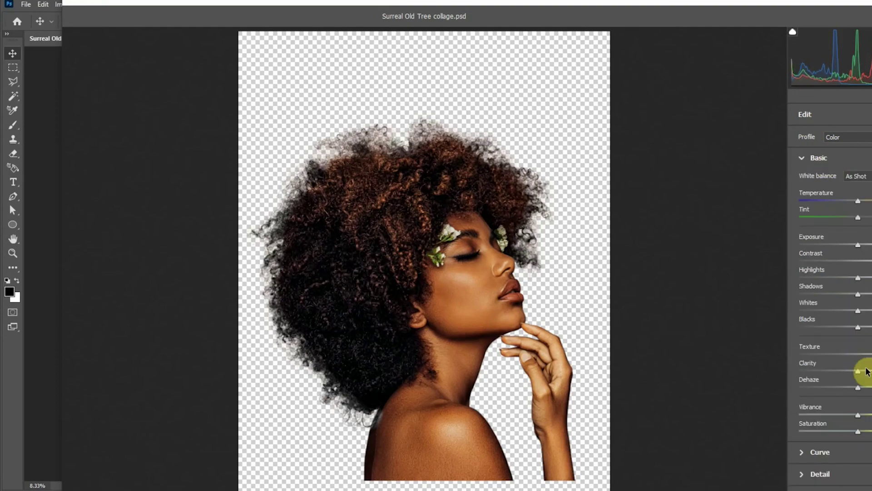
{"action": "left_click_drag", "start_coordinate": [867, 372], "coordinate": [871, 372]}
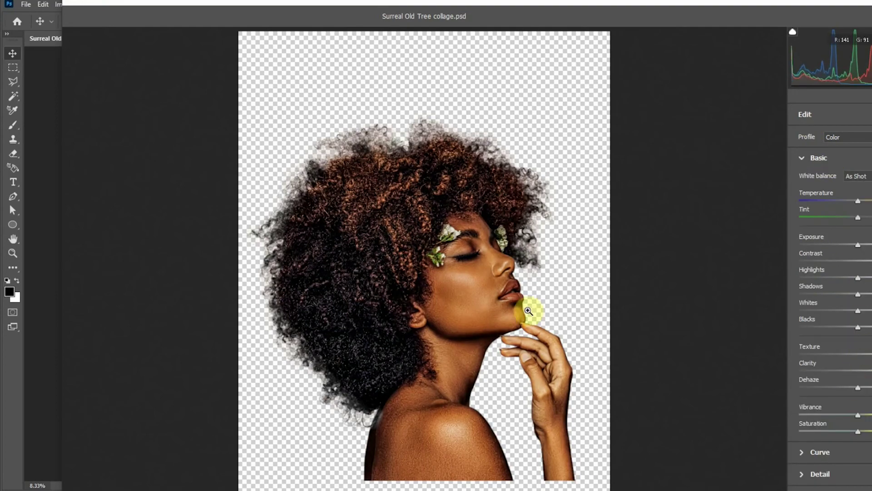
Apply the Camera Raw filter to the Lady model layer and save the collage document
{"action": "key", "text": "Return"}
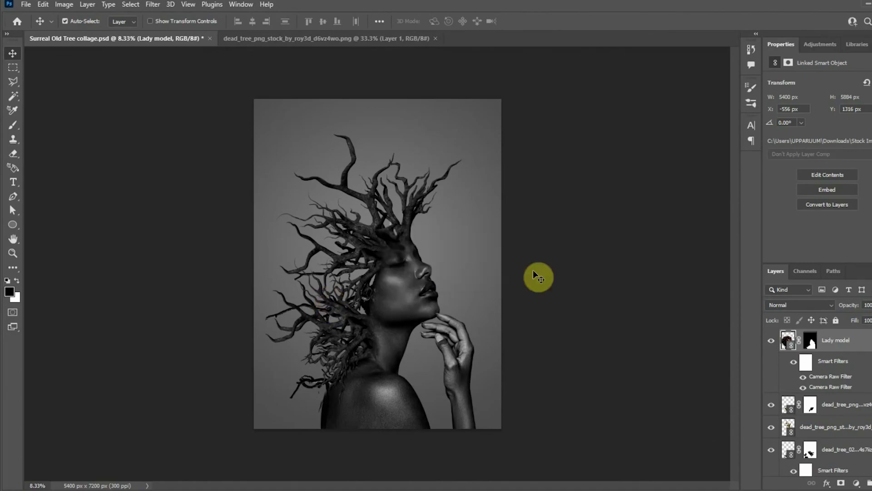
{"action": "key", "text": "ctrl"}
{"action": "key", "text": "ctrl+s"}
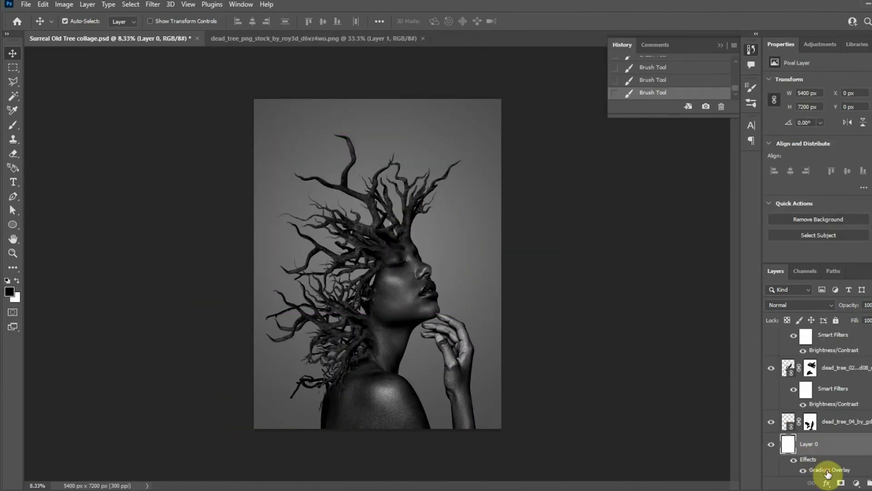
Lighten the first color stop of Layer 0's radial Gradient Overlay to a light grey to brighten the background
{"action": "double_click", "coordinate": [827, 471]}
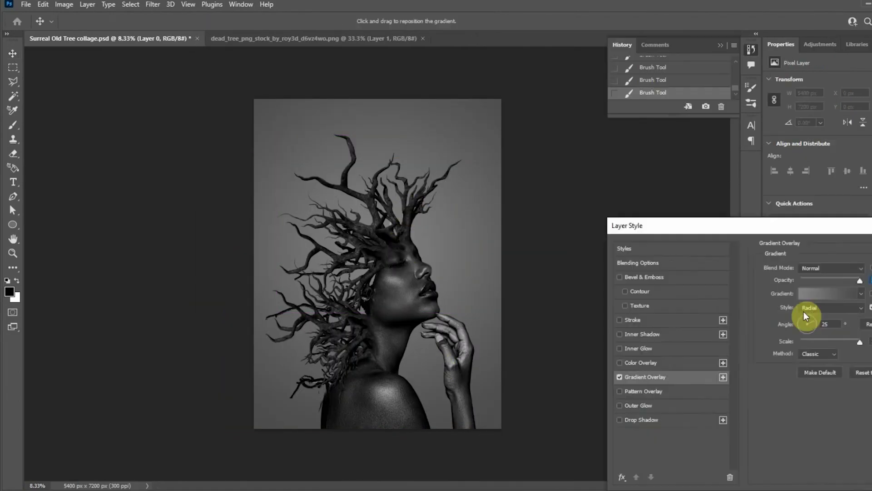
{"action": "left_click", "coordinate": [803, 312]}
{"action": "left_click", "coordinate": [693, 329]}
{"action": "double_click", "coordinate": [693, 329]}
{"action": "left_click", "coordinate": [362, 227]}
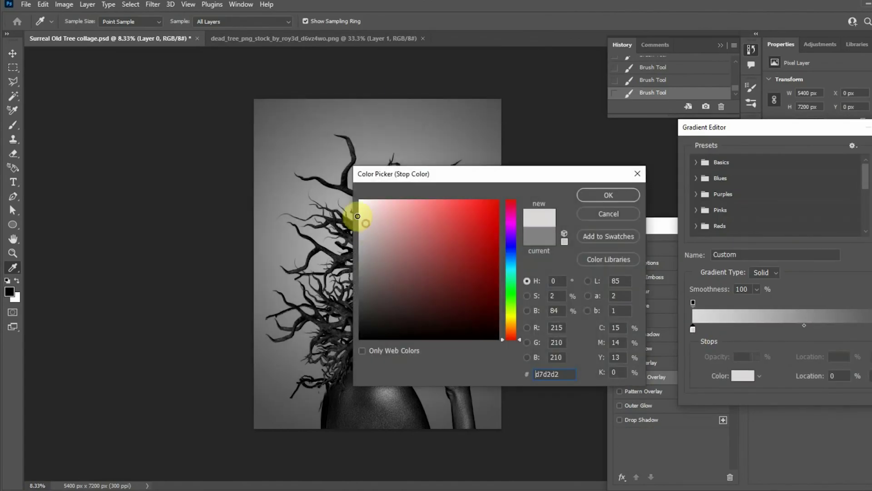
{"action": "left_click", "coordinate": [599, 196]}
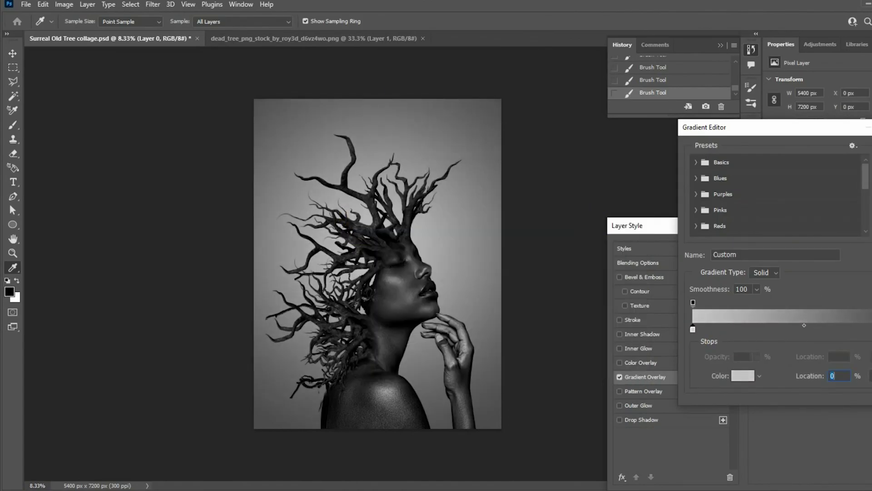
{"action": "key", "text": "Return"}
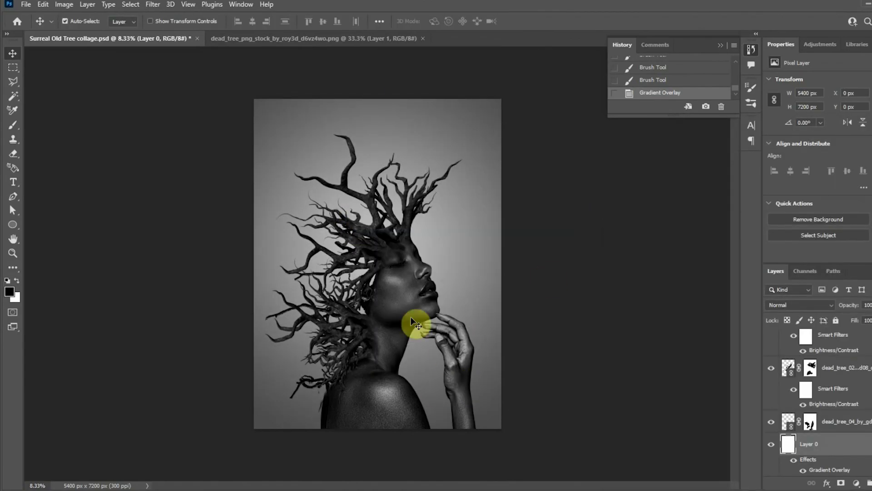
Add a Curves adjustment layer above Black & White 1, raising the highlights at input 179 and placing a shadow point at input 42
{"action": "key", "text": "ctrl+plus"}
{"action": "key", "text": "ctrl+plus"}
{"action": "key", "text": "ctrl+minus"}
{"action": "key", "text": "ctrl+minus"}
{"action": "scroll", "coordinate": [818, 396], "scroll_direction": "up", "scroll_amount": 3}
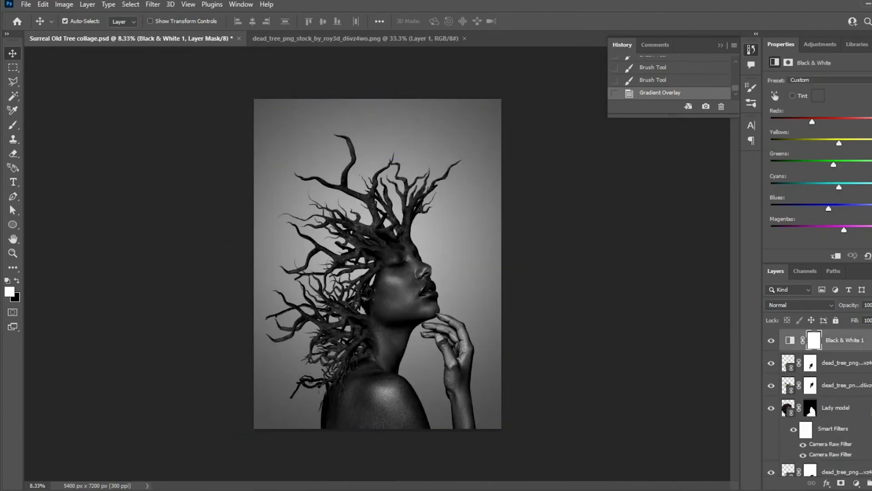
{"action": "left_click", "coordinate": [856, 484]}
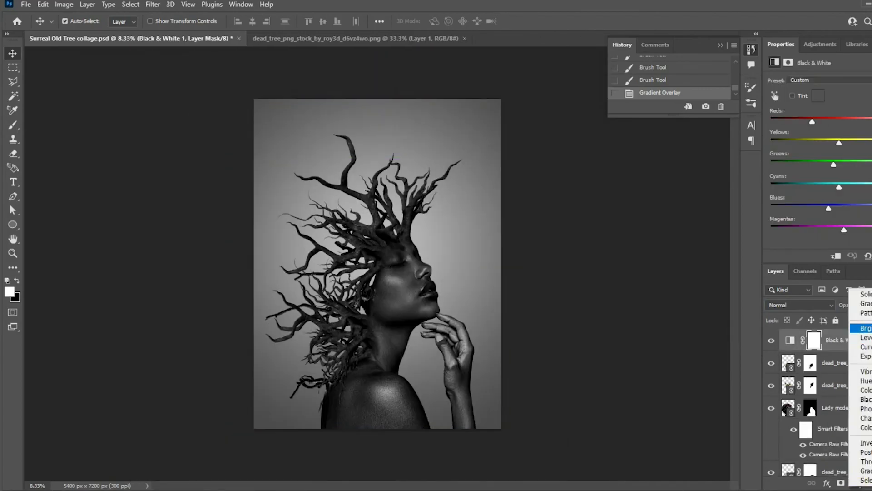
{"action": "left_click", "coordinate": [865, 347]}
{"action": "mouse_move", "coordinate": [823, 193]}
{"action": "left_mouse_down"}
{"action": "mouse_move", "coordinate": [833, 195]}
{"action": "mouse_move", "coordinate": [818, 202]}
{"action": "left_mouse_up"}
{"action": "left_click_drag", "start_coordinate": [864, 153], "coordinate": [868, 129]}
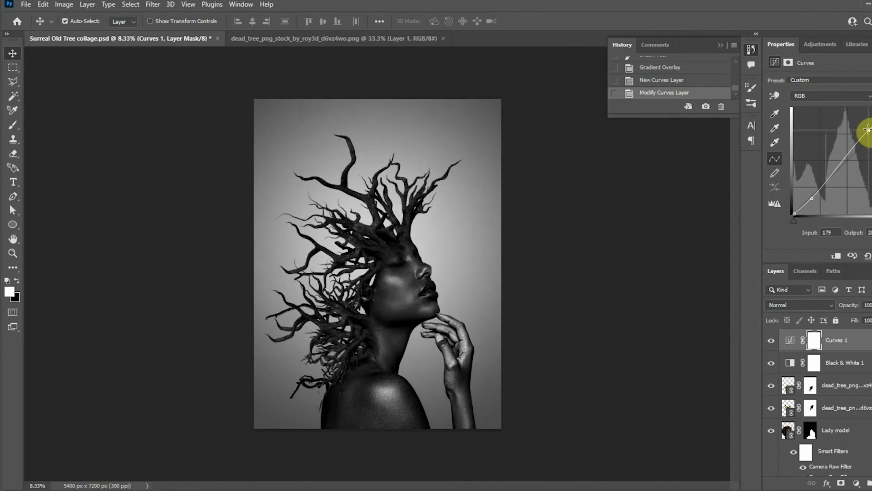
{"action": "left_click_drag", "start_coordinate": [814, 199], "coordinate": [813, 197]}
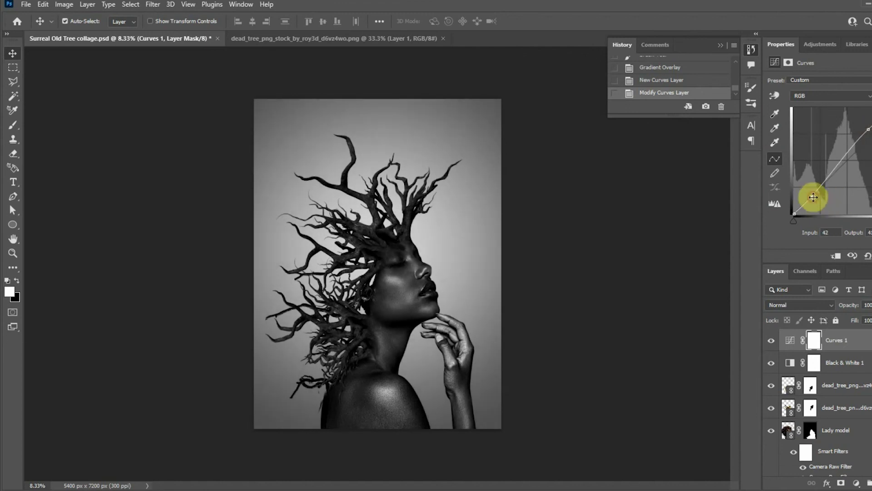
Add a Color Lookup adjustment layer and try the 2Strip, 3Strip, EdgyAmber and FoggyNight 3D LUTs
{"action": "left_click", "coordinate": [856, 483]}
{"action": "left_click", "coordinate": [811, 372]}
{"action": "left_click", "coordinate": [863, 82]}
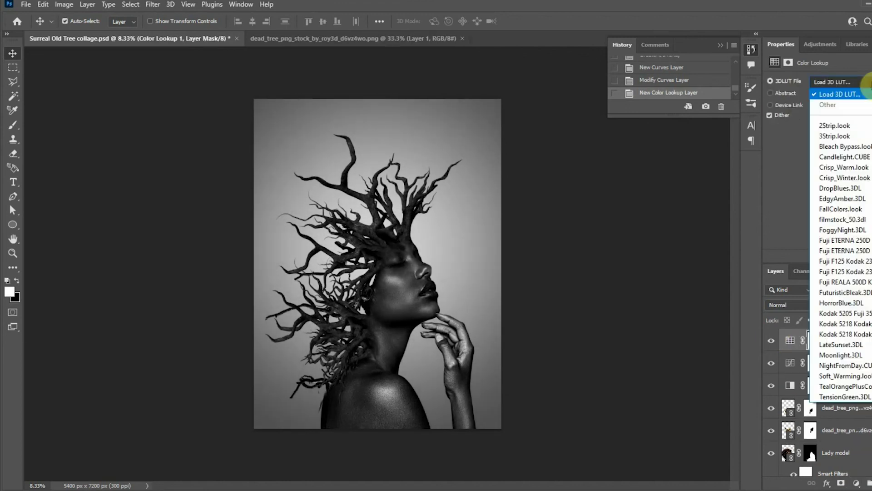
{"action": "left_click", "coordinate": [842, 125]}
{"action": "left_click", "coordinate": [865, 83]}
{"action": "left_click", "coordinate": [845, 135]}
{"action": "left_click", "coordinate": [865, 83]}
{"action": "left_click", "coordinate": [836, 199]}
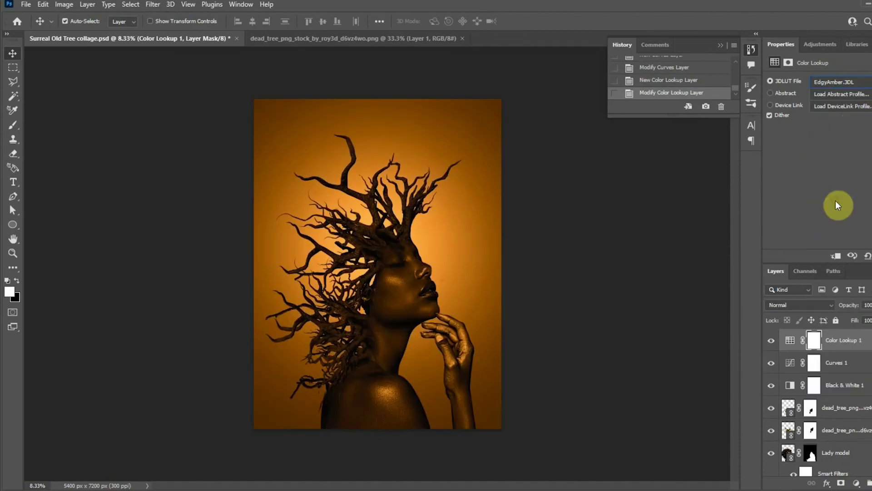
{"action": "left_click", "coordinate": [840, 82]}
{"action": "left_click", "coordinate": [842, 232]}
Reduce the Color Lookup layer to 43% opacity and 12% fill, and set its 3D LUT to Soft_Warming
{"action": "left_click_drag", "start_coordinate": [870, 335], "coordinate": [846, 337]}
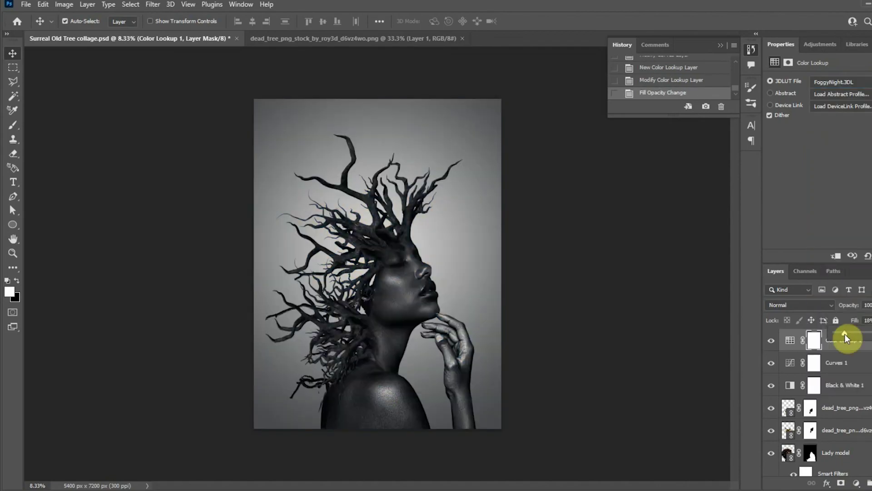
{"action": "left_click", "coordinate": [859, 81]}
{"action": "left_click", "coordinate": [842, 344]}
{"action": "left_click", "coordinate": [841, 82]}
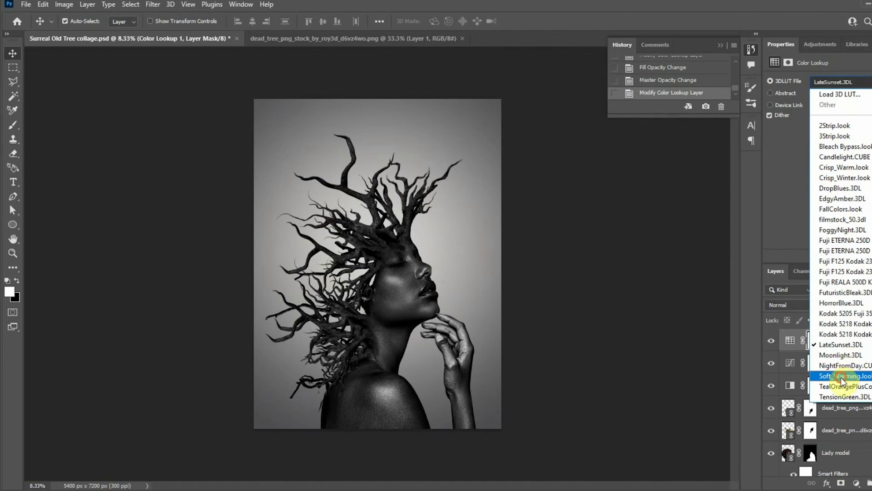
{"action": "left_click", "coordinate": [841, 376]}
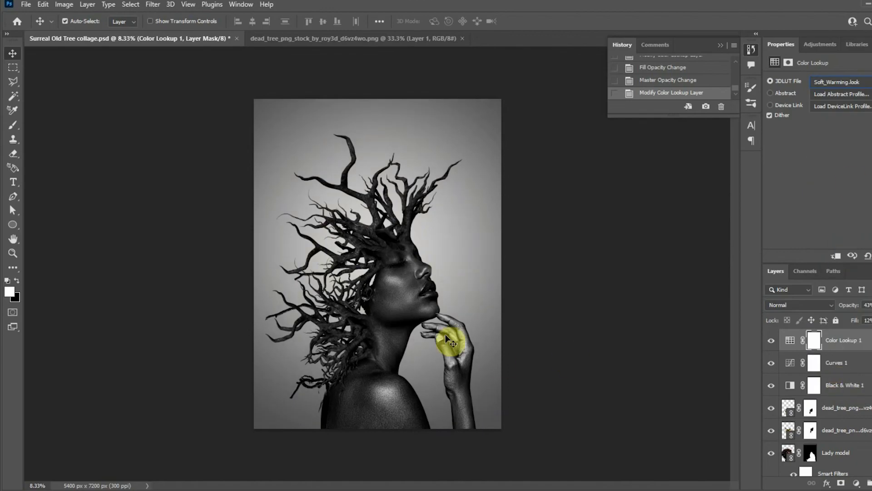
Reposition the dead_tree copy 3 branches behind the model's neck and rotate them by about 12.4 degrees
{"action": "key", "text": "ctrl+plus"}
{"action": "key", "text": "ctrl+plus"}
{"action": "mouse_move", "coordinate": [296, 304]}
{"action": "left_mouse_down"}
{"action": "mouse_move", "coordinate": [260, 304]}
{"action": "mouse_move", "coordinate": [281, 296]}
{"action": "left_mouse_up"}
{"action": "key", "text": "ctrl+z"}
{"action": "left_click_drag", "start_coordinate": [318, 366], "coordinate": [404, 417]}
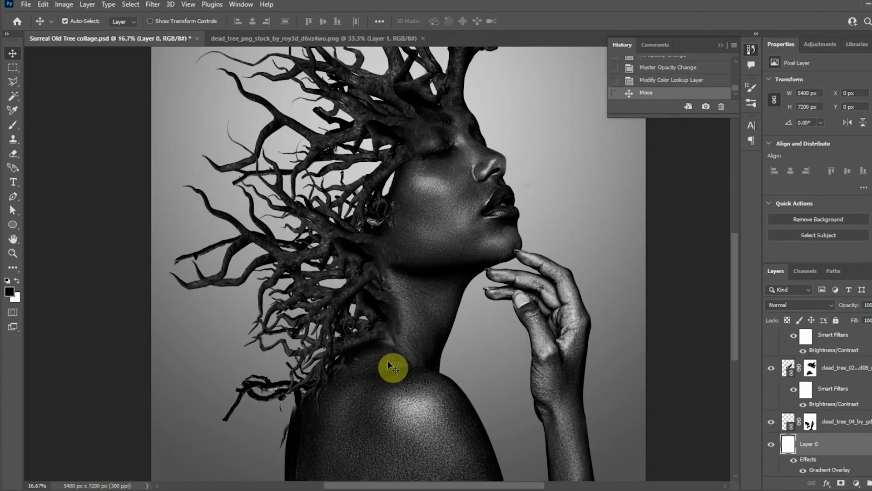
{"action": "left_click_drag", "start_coordinate": [392, 367], "coordinate": [376, 336]}
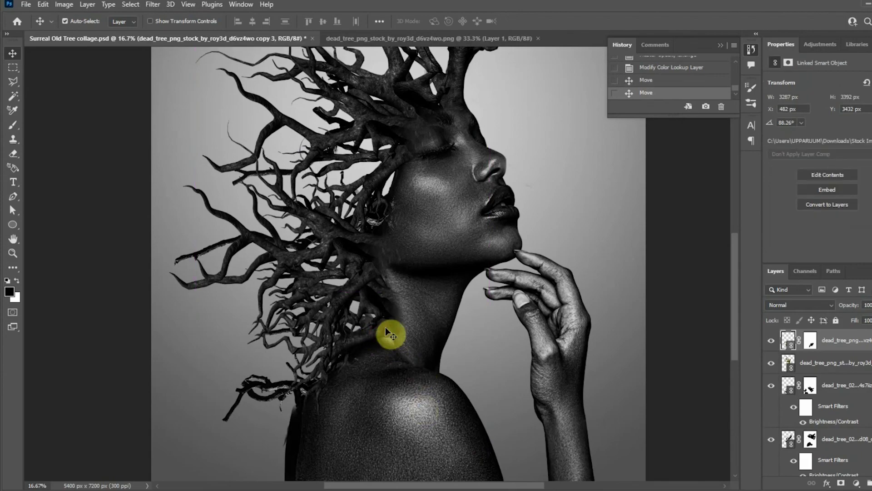
{"action": "key", "text": "ctrl+t"}
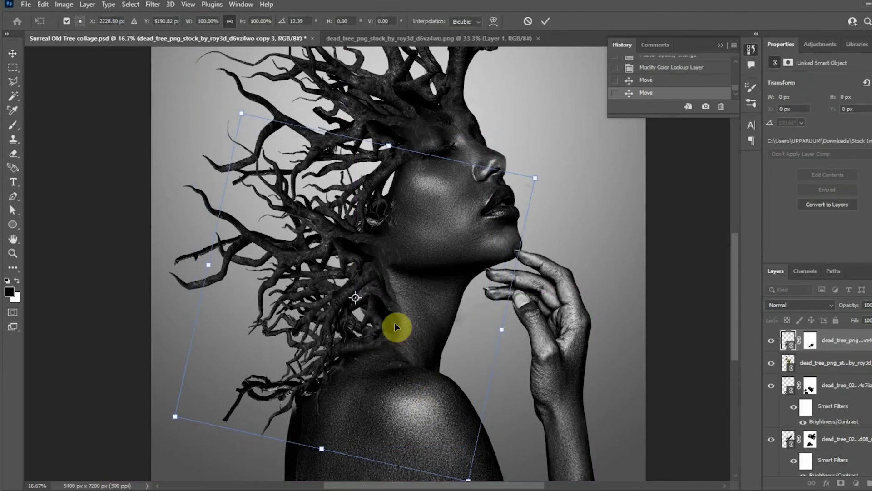
{"action": "key", "text": "Return"}
{"action": "left_click_drag", "start_coordinate": [393, 325], "coordinate": [474, 341]}
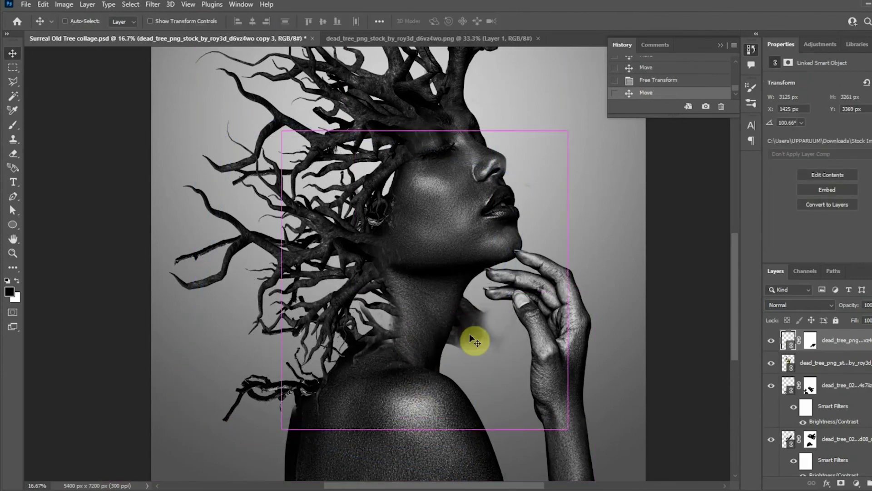
{"action": "key", "text": "ctrl+z"}
{"action": "left_click_drag", "start_coordinate": [369, 295], "coordinate": [296, 374]}
{"action": "key", "text": "ctrl+z"}
Paint black on the dead_tree_02 copy layer's mask to hide overlapping branches behind the neck
{"action": "left_click", "coordinate": [296, 374], "text": "ctrl"}
{"action": "left_click", "coordinate": [771, 434]}
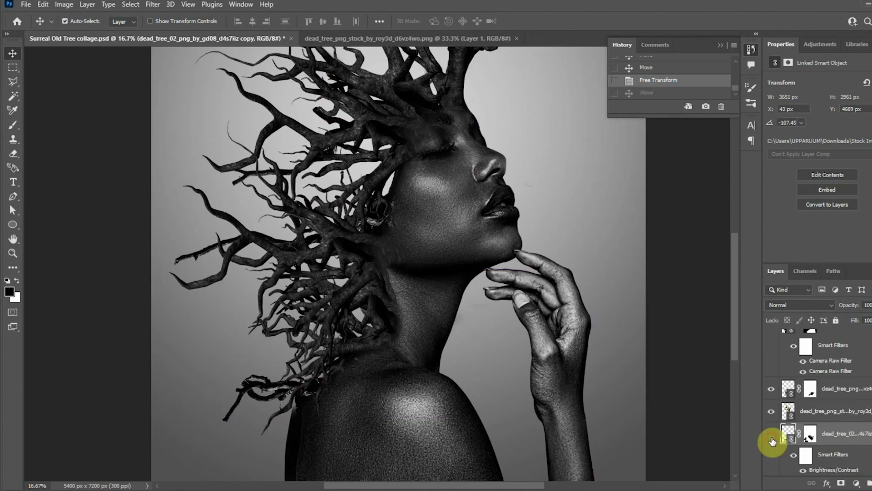
{"action": "left_click", "coordinate": [770, 434]}
{"action": "left_click", "coordinate": [771, 433]}
{"action": "left_click", "coordinate": [810, 434]}
{"action": "key", "text": "b"}
{"action": "left_click", "coordinate": [9, 277]}
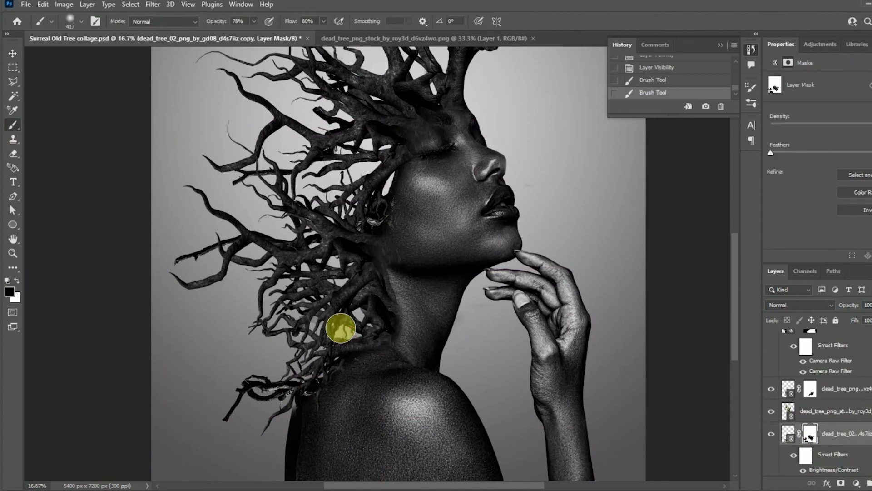
Mask out stray branches of the dead_tree copy 3 layer behind the neck with a 72 px black brush at 100% opacity
{"action": "left_click", "coordinate": [12, 54]}
{"action": "mouse_move", "coordinate": [328, 342]}
{"action": "left_mouse_down"}
{"action": "mouse_move", "coordinate": [243, 335]}
{"action": "mouse_move", "coordinate": [310, 400]}
{"action": "left_mouse_up"}
{"action": "key", "text": "ctrl+z"}
{"action": "left_click", "coordinate": [810, 388]}
{"action": "key", "text": "b"}
{"action": "right_click", "coordinate": [369, 316]}
{"action": "left_click", "coordinate": [448, 345]}
{"action": "left_click_drag", "start_coordinate": [254, 21], "coordinate": [349, 39]}
{"action": "mouse_move", "coordinate": [287, 317]}
{"action": "left_mouse_down"}
{"action": "mouse_move", "coordinate": [319, 335]}
{"action": "mouse_move", "coordinate": [316, 260]}
{"action": "mouse_move", "coordinate": [290, 253]}
{"action": "left_mouse_up"}
{"action": "scroll", "coordinate": [318, 334], "scroll_direction": "up", "scroll_amount": 2}
{"action": "right_click", "coordinate": [317, 261]}
{"action": "left_click", "coordinate": [365, 352]}
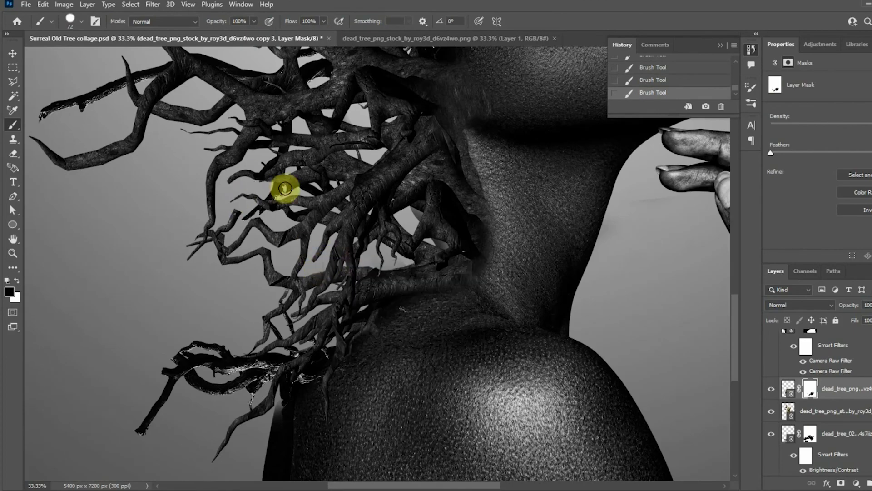
Enlarge the brush to 190 px and mask out more overlapping branches of the dead_tree copy 3 layer behind the head
{"action": "right_click", "coordinate": [353, 158]}
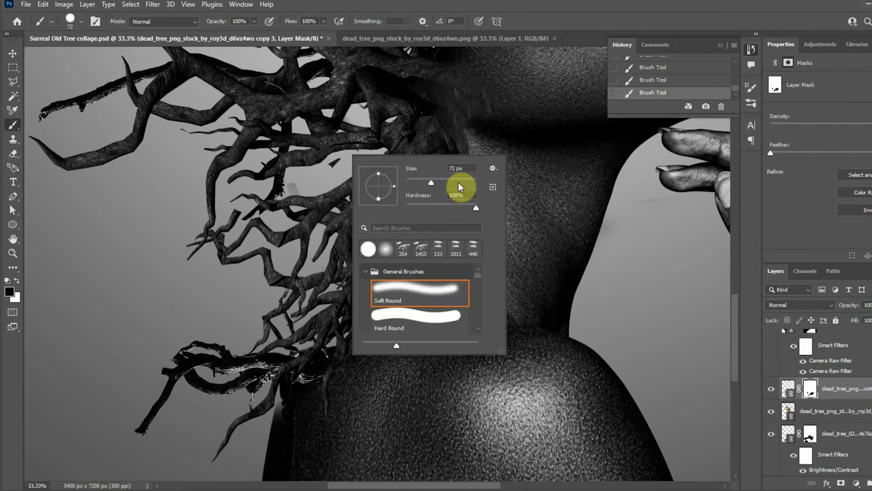
{"action": "left_click", "coordinate": [460, 184]}
{"action": "left_click_drag", "start_coordinate": [346, 159], "coordinate": [178, 233]}
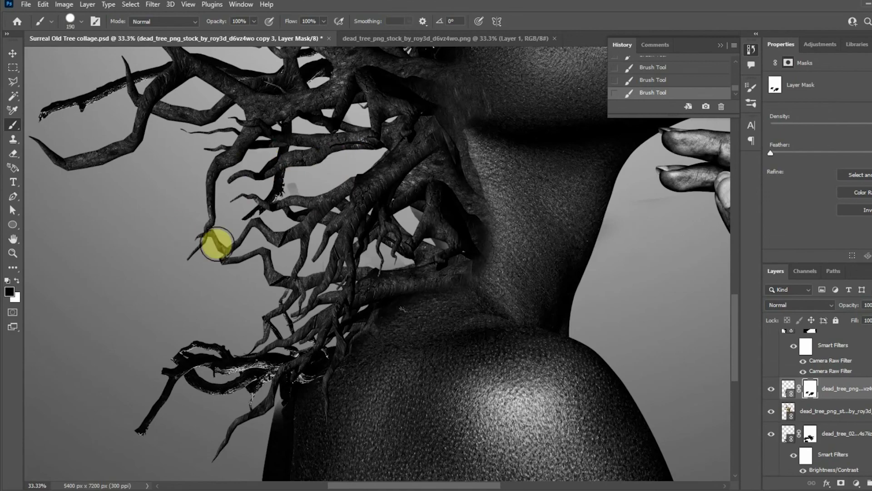
{"action": "left_click_drag", "start_coordinate": [224, 108], "coordinate": [346, 197]}
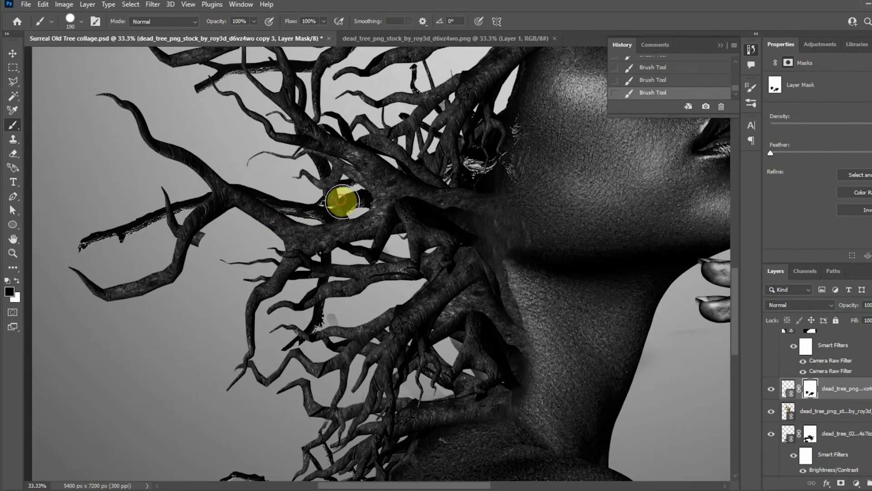
{"action": "left_click_drag", "start_coordinate": [277, 72], "coordinate": [267, 190]}
{"action": "key", "text": "ctrl+minus"}
{"action": "key", "text": "ctrl+minus"}
{"action": "key", "text": "ctrl+minus"}
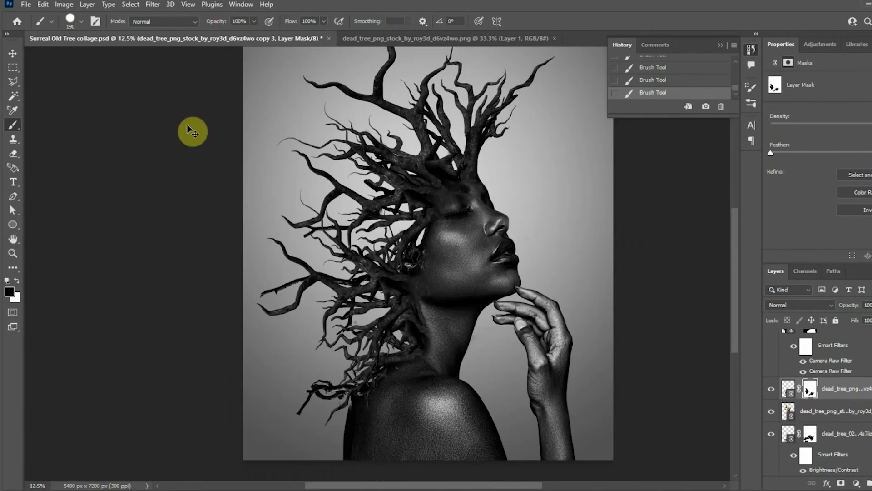
Mask out leftover branches on the dead_tree_02 copy layer with the 190 px brush and save the document
{"action": "key", "text": "ctrl+plus"}
{"action": "key", "text": "ctrl+plus"}
{"action": "left_click", "coordinate": [12, 53]}
{"action": "left_click_drag", "start_coordinate": [337, 388], "coordinate": [330, 369]}
{"action": "key", "text": "ctrl+z"}
{"action": "key", "text": "b"}
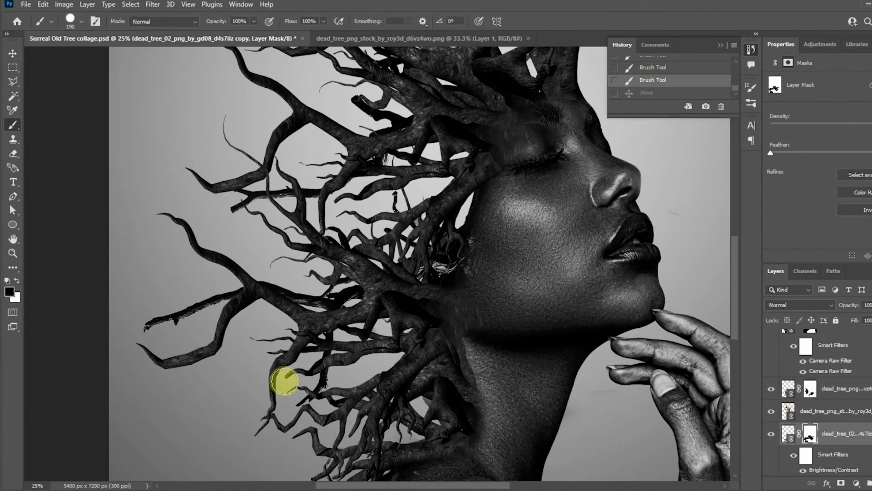
{"action": "left_click", "coordinate": [337, 351]}
{"action": "key", "text": "ctrl+minus"}
{"action": "left_click_drag", "start_coordinate": [206, 103], "coordinate": [194, 160]}
{"action": "key", "text": "v"}
{"action": "key", "text": "ctrl+s"}
Try shifting the dead tree branches behind the face and compare the arrangement before and after the move
{"action": "mouse_move", "coordinate": [385, 294]}
{"action": "left_mouse_down"}
{"action": "mouse_move", "coordinate": [389, 286]}
{"action": "mouse_move", "coordinate": [446, 307]}
{"action": "mouse_move", "coordinate": [434, 323]}
{"action": "left_mouse_up"}
{"action": "key", "text": "ctrl+z"}
{"action": "key", "text": "ctrl+z"}
{"action": "left_click", "coordinate": [347, 321]}
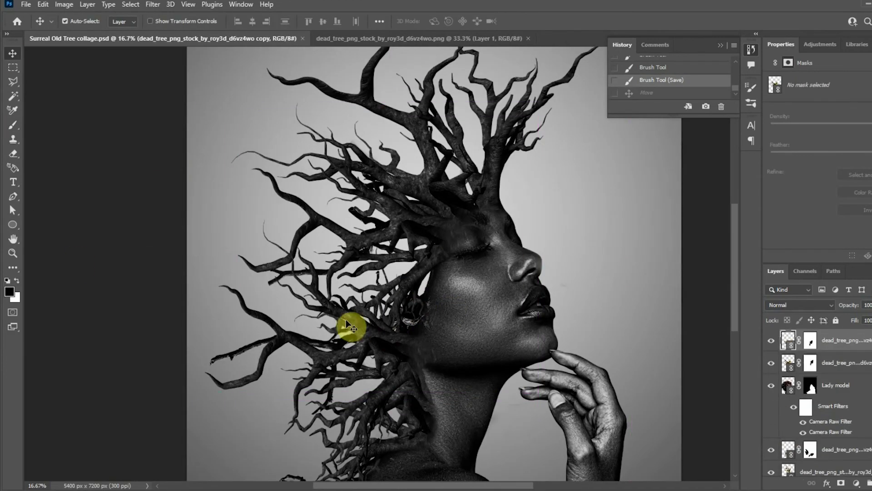
{"action": "key", "text": "ctrl+z"}
{"action": "key", "text": "ctrl+z"}
{"action": "left_click", "coordinate": [646, 85]}
{"action": "left_click", "coordinate": [644, 92]}
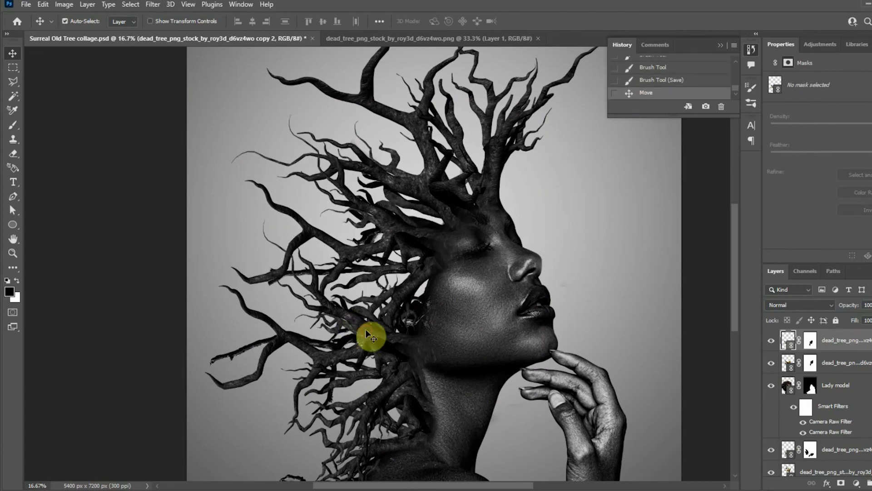
Move the dead_tree copy 2 branches from behind the face up to the canvas's upper-right area
{"action": "left_click_drag", "start_coordinate": [371, 336], "coordinate": [483, 138]}
{"action": "key", "text": "ctrl+minus"}
{"action": "key", "text": "ctrl+plus"}
{"action": "left_click_drag", "start_coordinate": [285, 330], "coordinate": [274, 332]}
{"action": "key", "text": "ctrl+z"}
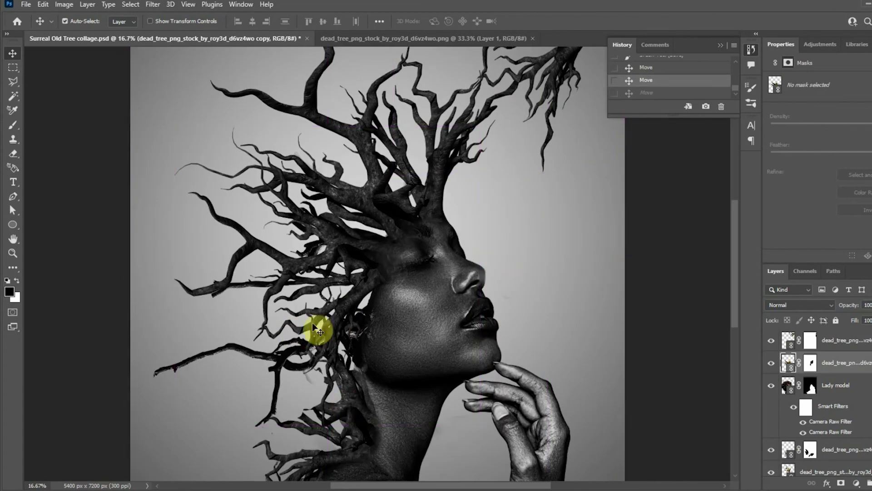
Mask out stray branches of the dead_tree copy layer behind the cheek with a 66 px black brush
{"action": "left_click", "coordinate": [12, 125]}
{"action": "left_click", "coordinate": [810, 364]}
{"action": "left_click", "coordinate": [318, 307]}
{"action": "left_click", "coordinate": [317, 295]}
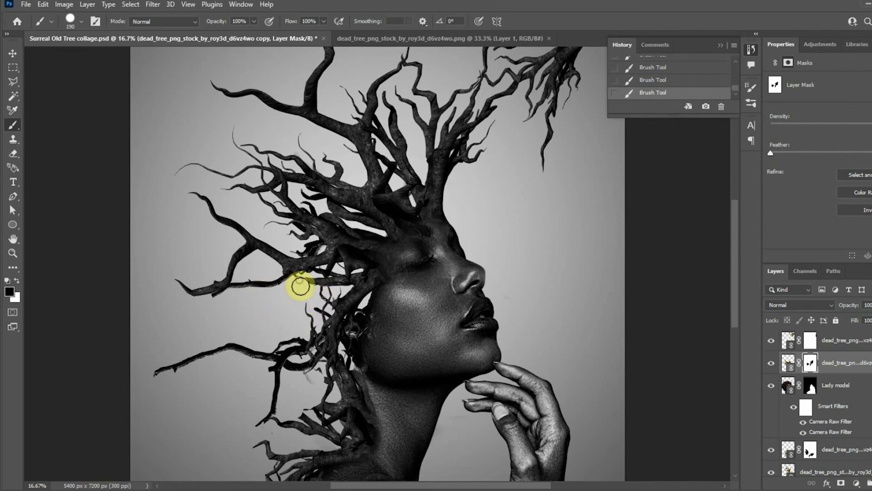
{"action": "key", "text": "ctrl+z"}
{"action": "right_click", "coordinate": [302, 306]}
{"action": "left_click", "coordinate": [381, 337]}
{"action": "left_click_drag", "start_coordinate": [307, 274], "coordinate": [307, 285]}
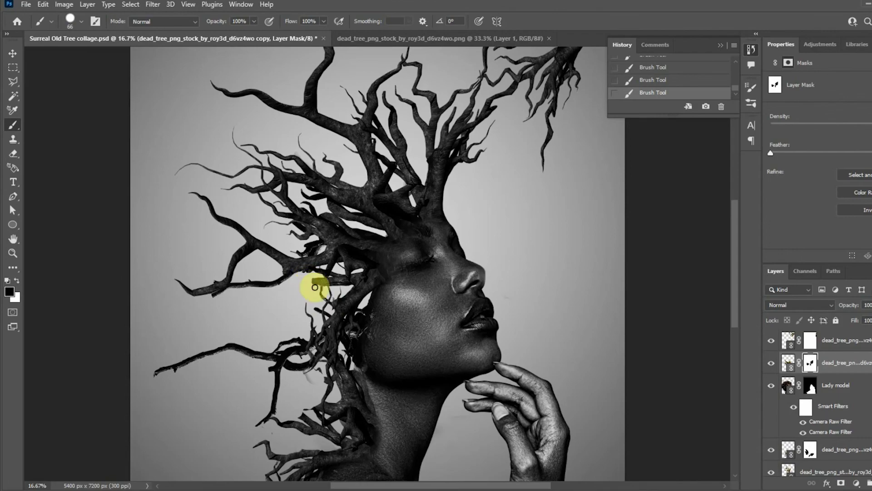
Set the brush to 136 px and mask out loose branches of the dead_tree_02 copy layer behind the neck
{"action": "right_click", "coordinate": [310, 358]}
{"action": "key", "text": "Escape"}
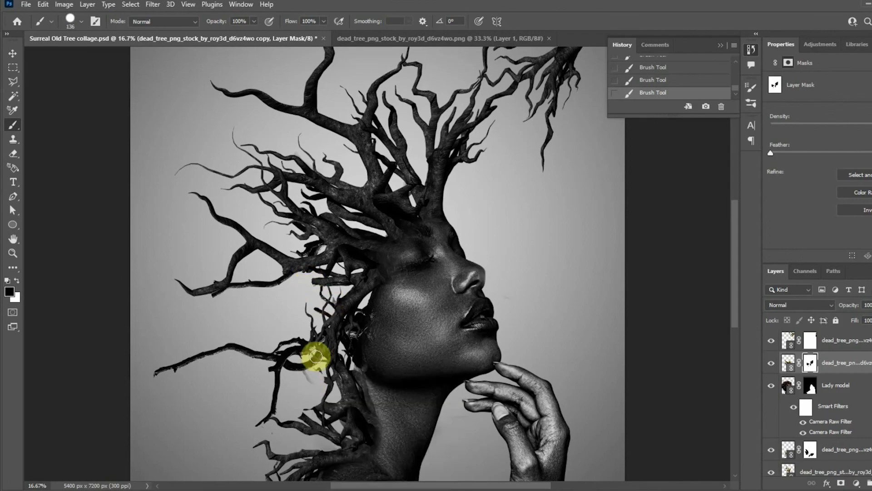
{"action": "key", "text": "v"}
{"action": "left_click", "coordinate": [233, 332], "text": "ctrl"}
{"action": "left_click", "coordinate": [326, 375], "text": "ctrl"}
{"action": "key", "text": "ctrl+z"}
{"action": "left_click", "coordinate": [262, 359], "text": "ctrl"}
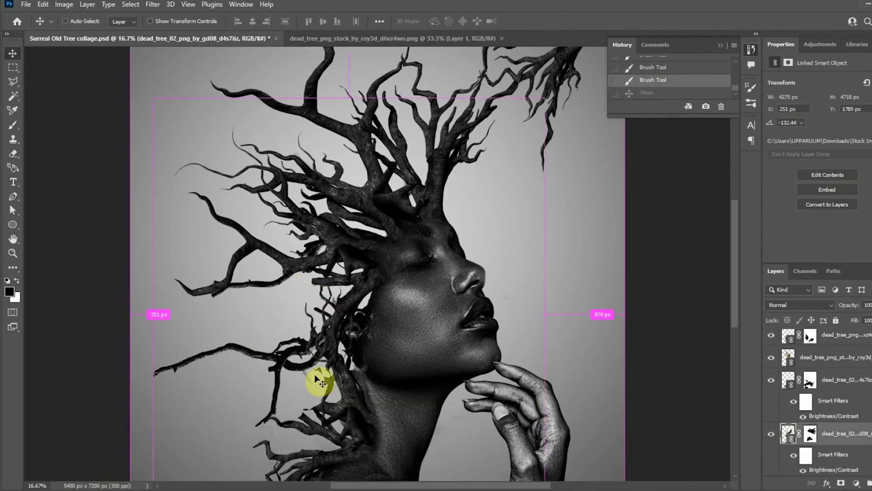
{"action": "left_click", "coordinate": [317, 380], "text": "ctrl"}
{"action": "left_click", "coordinate": [810, 380]}
{"action": "key", "text": "b"}
{"action": "left_click_drag", "start_coordinate": [312, 394], "coordinate": [311, 461]}
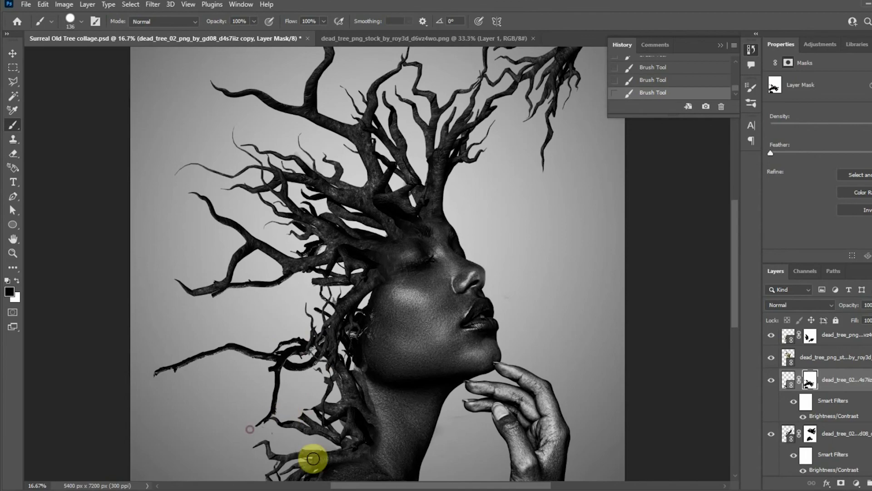
Reduce the brush to 67 px and mask out small branches of the dead_tree copy 3 layer beside the neck
{"action": "left_click", "coordinate": [311, 424], "text": "ctrl"}
{"action": "key", "text": "ctrl+minus"}
{"action": "left_click", "coordinate": [791, 338]}
{"action": "left_click", "coordinate": [810, 339]}
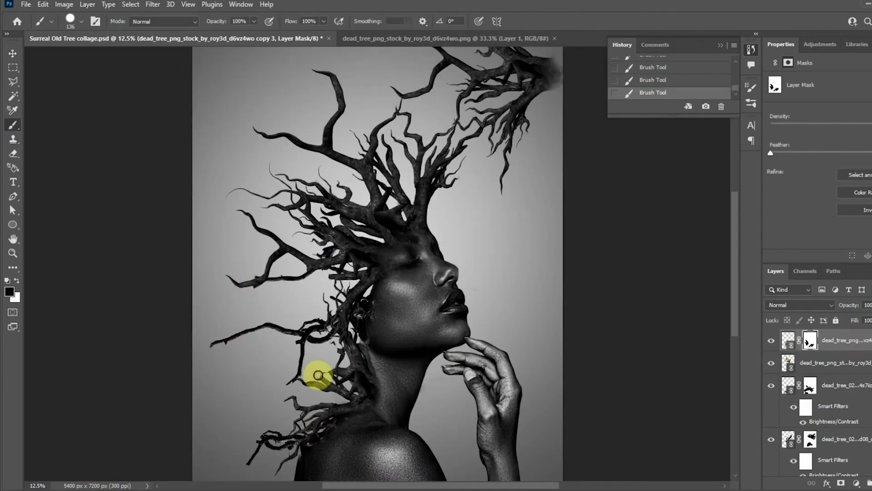
{"action": "right_click", "coordinate": [322, 375]}
{"action": "left_click", "coordinate": [393, 384]}
{"action": "left_click", "coordinate": [320, 377]}
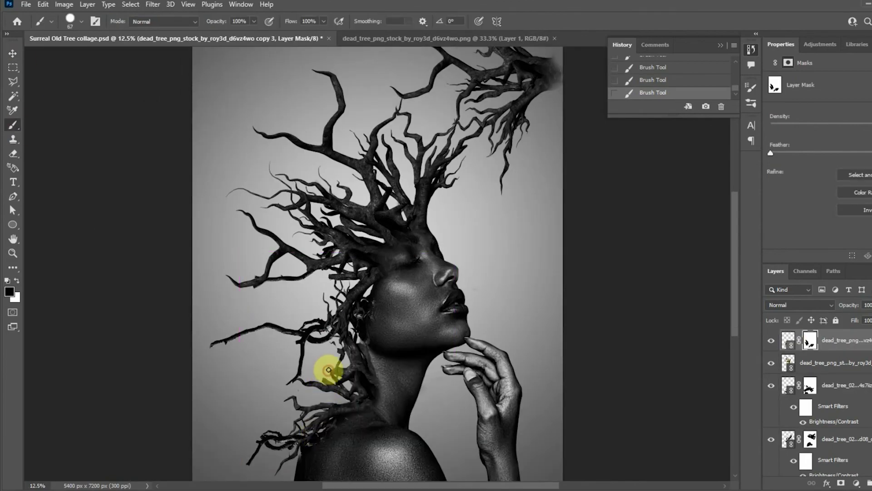